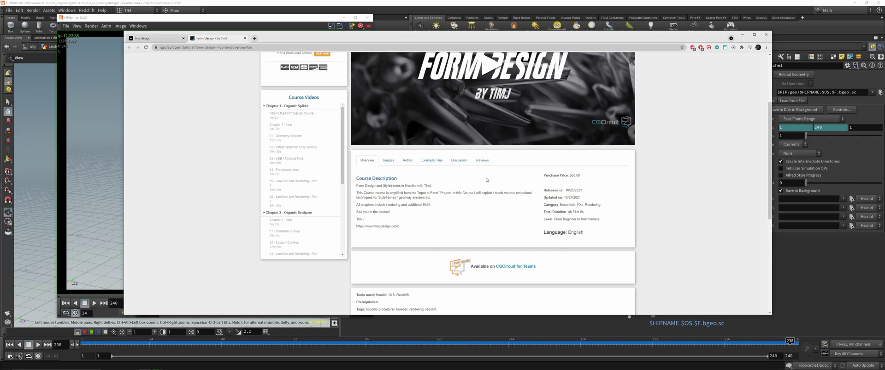
# Play back and scrub the growing strands preview in MPlay, and close the preview window
pyautogui.click(742, 35)
pyautogui.moveTo(245, 22); pyautogui.dragTo(238, 25)
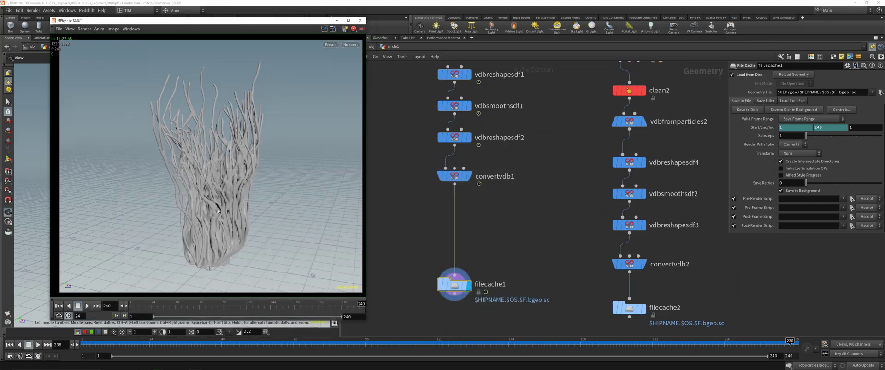
pyautogui.moveTo(158, 305); pyautogui.dragTo(130, 305)
pyautogui.click(87, 307)
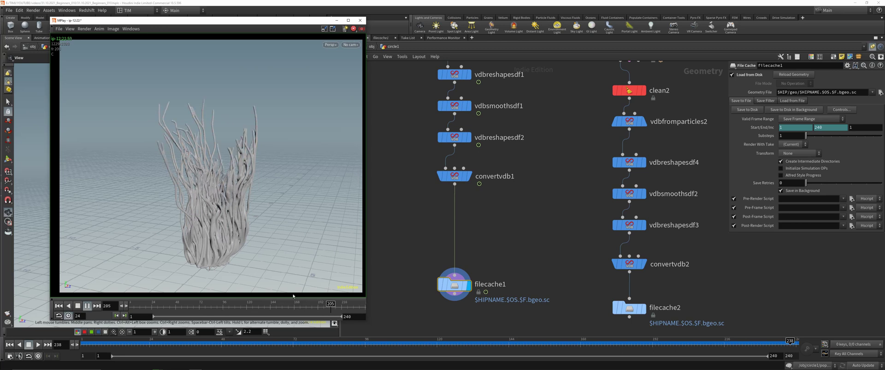
pyautogui.moveTo(290, 304); pyautogui.dragTo(342, 304)
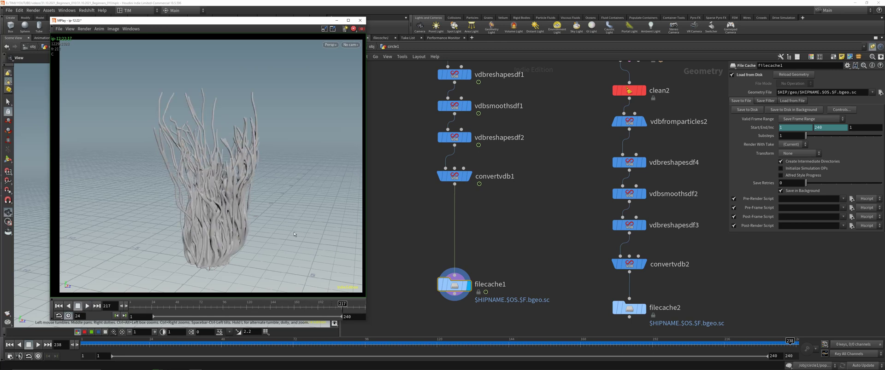
pyautogui.click(359, 21)
# Add a new Circle node in empty space beside the existing network and display it
pyautogui.scroll(-5, 422, 225)
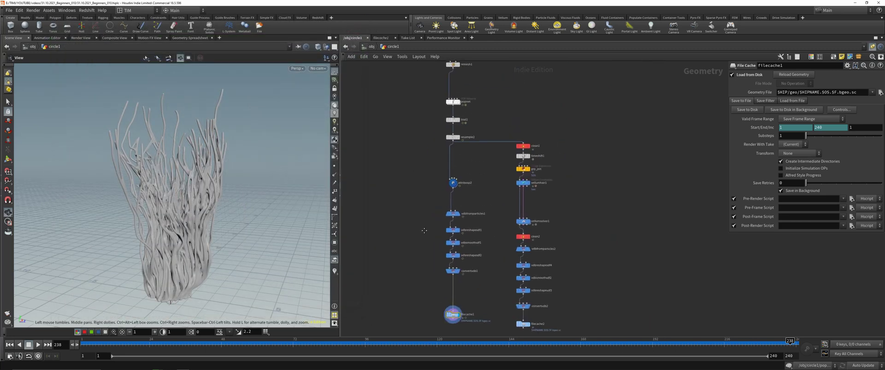
pyautogui.moveTo(436, 142); pyautogui.dragTo(449, 168, button='middle')
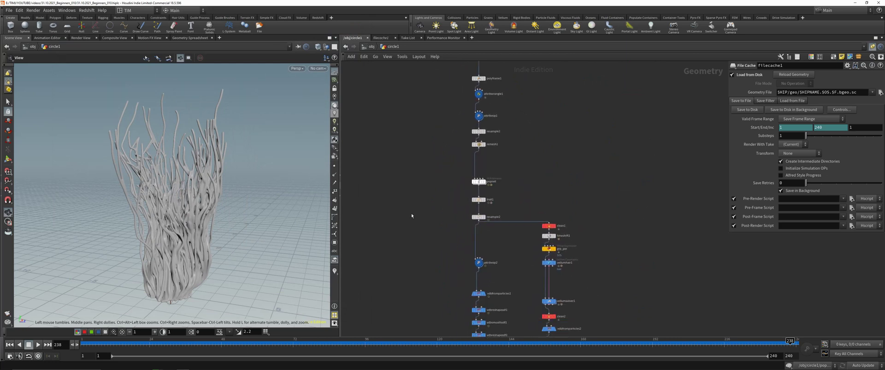
pyautogui.scroll(-2, 416, 187)
pyautogui.moveTo(572, 117); pyautogui.dragTo(554, 154, button='middle')
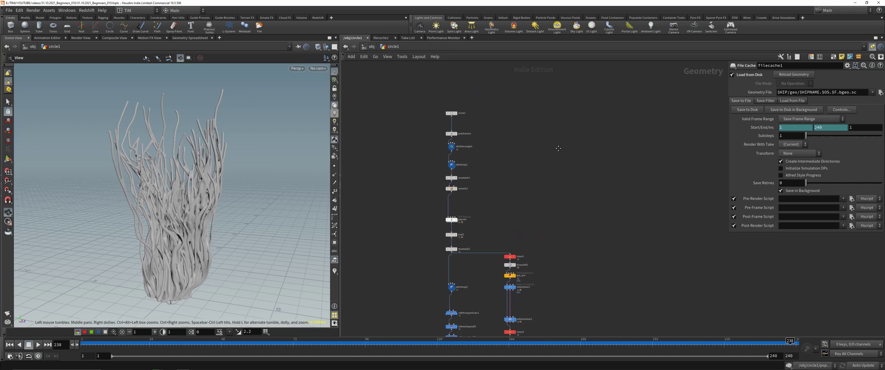
pyautogui.moveTo(416, 161); pyautogui.dragTo(429, 160, button='middle')
pyautogui.scroll(2, 573, 137)
pyautogui.moveTo(573, 137); pyautogui.dragTo(384, 239, button='middle')
pyautogui.press('Tab')
pyautogui.write('circ')
pyautogui.press('Return')
pyautogui.click(529, 179)
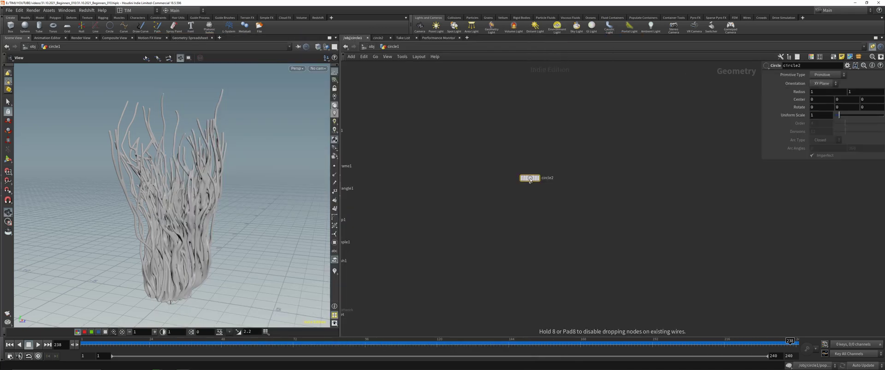
pyautogui.click(537, 177)
pyautogui.moveTo(537, 176); pyautogui.dragTo(566, 143)
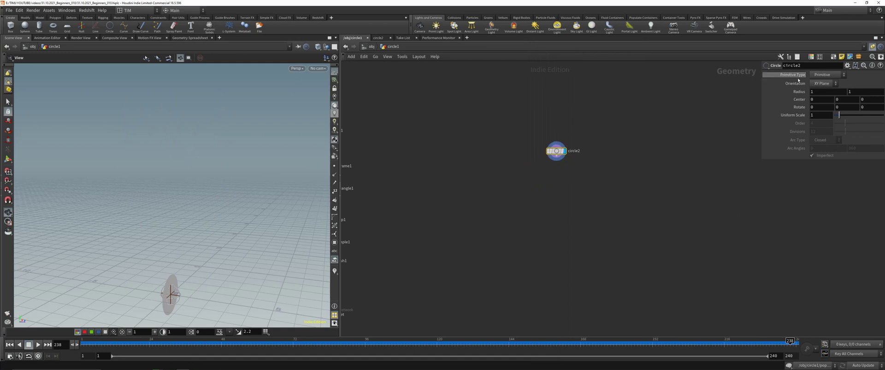
# Set the new circle's orientation to ZX Plane so that it lies flat on the ground
pyautogui.click(823, 83)
pyautogui.click(819, 99)
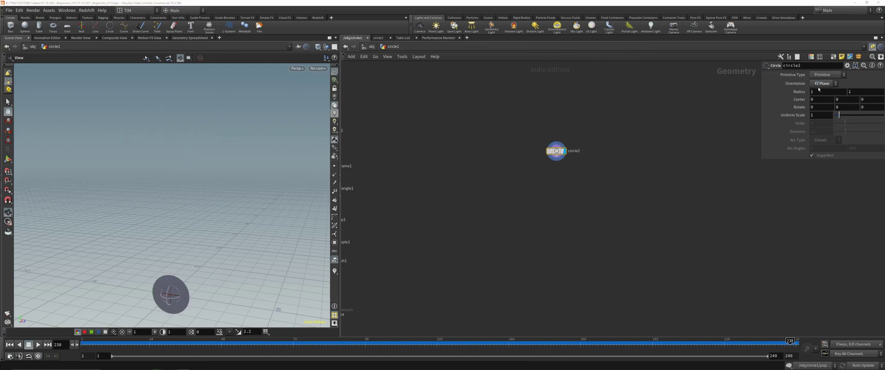
pyautogui.click(819, 84)
pyautogui.click(820, 106)
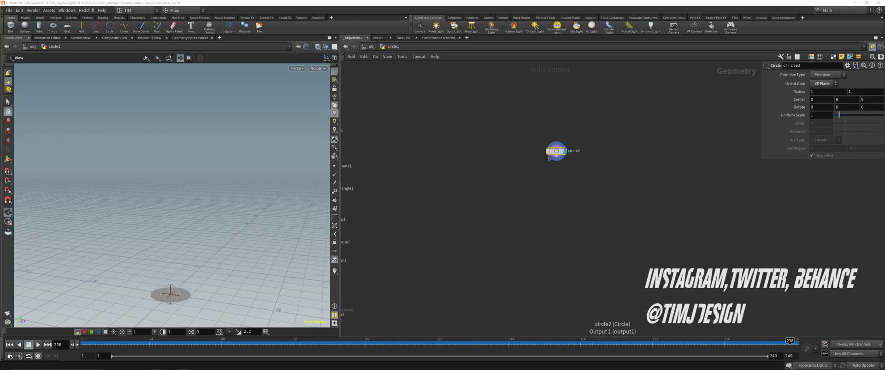
# Hide the origin axes in the viewport around the circle
pyautogui.scroll(4, 559, 147)
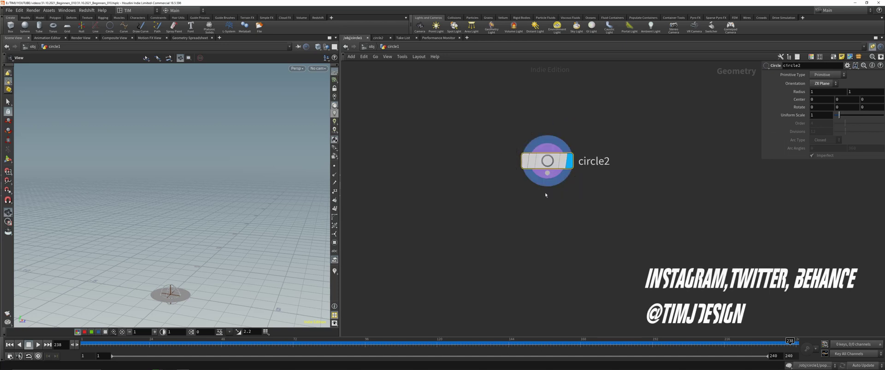
pyautogui.press('g')
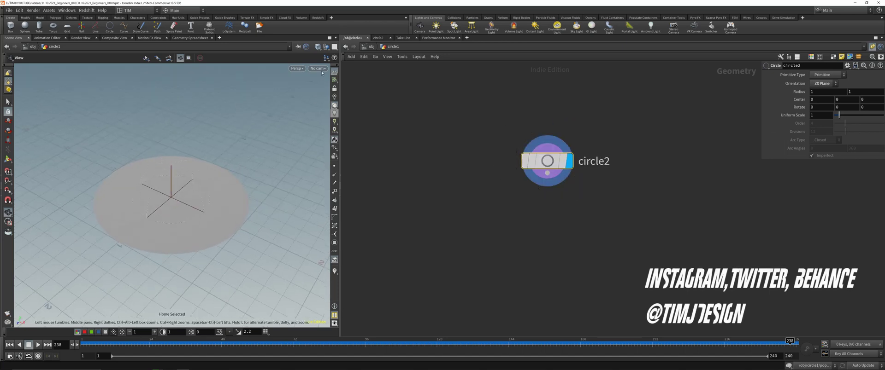
pyautogui.click(327, 47)
pyautogui.click(342, 69)
pyautogui.moveTo(208, 195); pyautogui.dragTo(207, 207, button='middle')
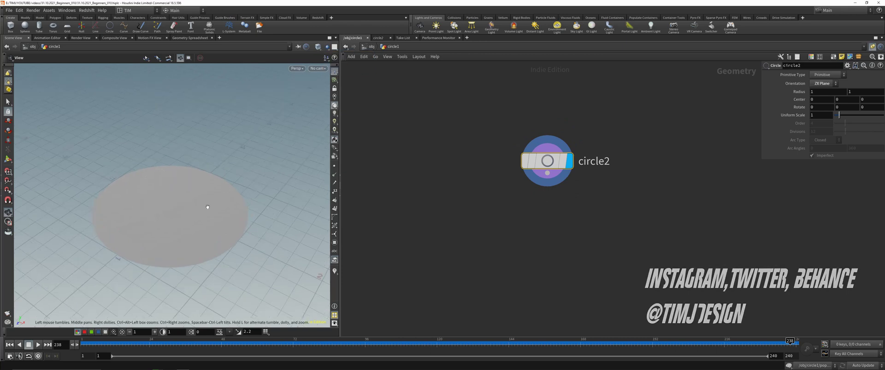
# Change the circle's primitive type to Polygon and set its divisions to 256
pyautogui.click(827, 74)
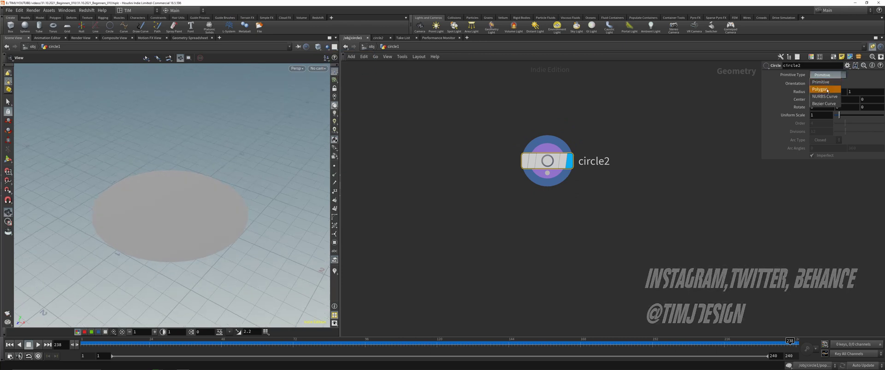
pyautogui.click(827, 89)
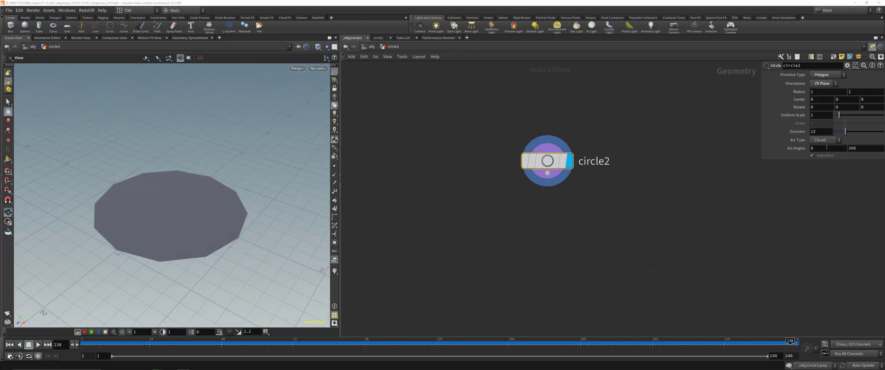
pyautogui.click(317, 47)
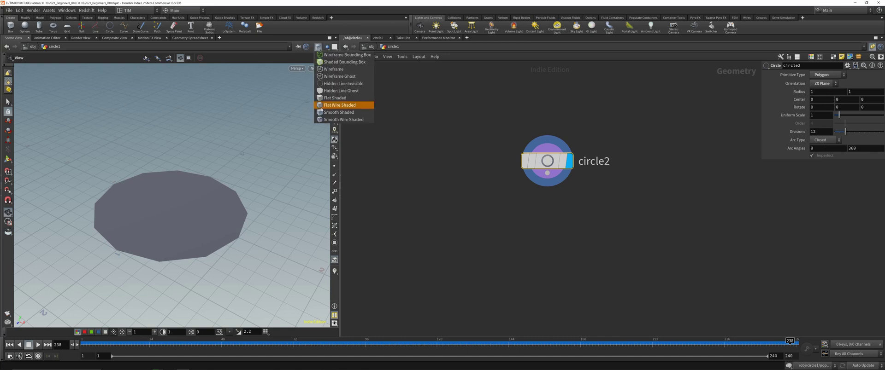
pyautogui.click(340, 119)
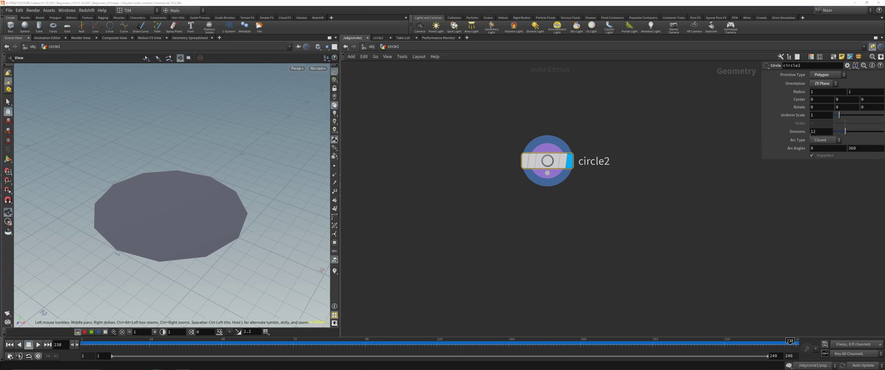
pyautogui.scroll(3, 205, 189)
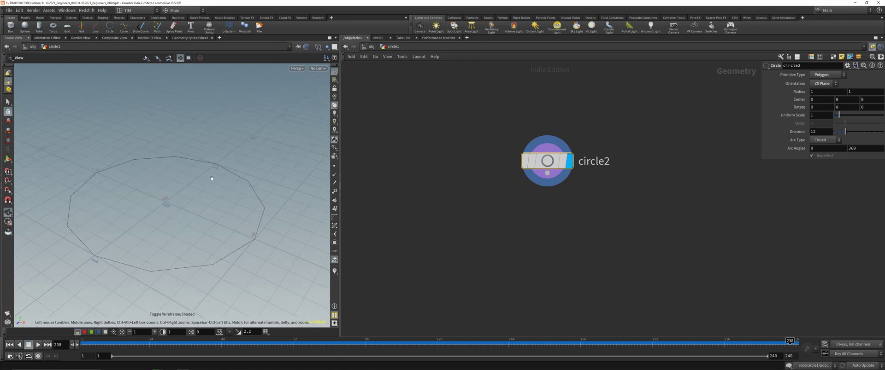
pyautogui.click(820, 133)
pyautogui.write('256')
pyautogui.press('Return')
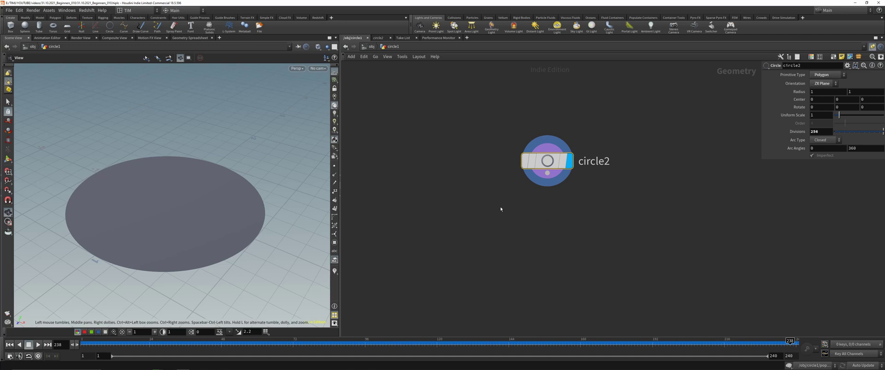
# Add a PolyFrame node connected below circle2 and display it
pyautogui.scroll(-6, 509, 215)
pyautogui.moveTo(489, 242); pyautogui.dragTo(505, 223, button='middle')
pyautogui.scroll(5, 505, 224)
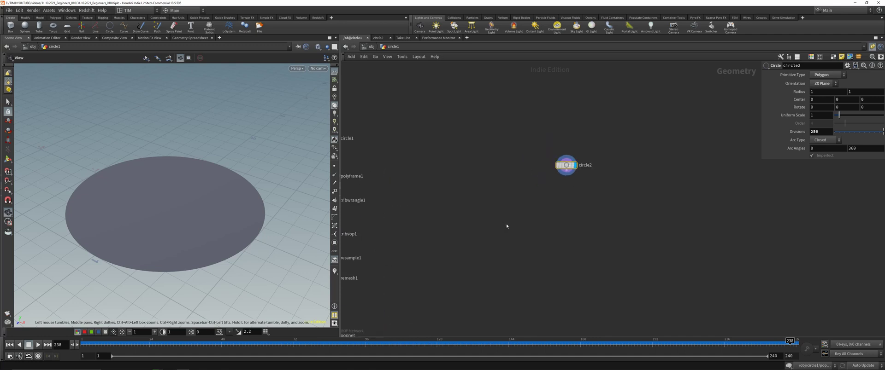
pyautogui.moveTo(599, 183); pyautogui.dragTo(517, 182, button='middle')
pyautogui.scroll(-3, 543, 216)
pyautogui.scroll(5, 531, 138)
pyautogui.moveTo(532, 137); pyautogui.dragTo(543, 169, button='middle')
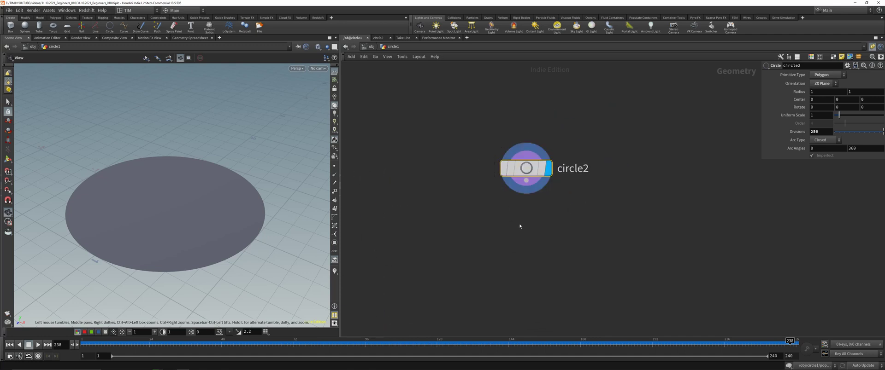
pyautogui.press('Tab')
pyautogui.write('pfram')
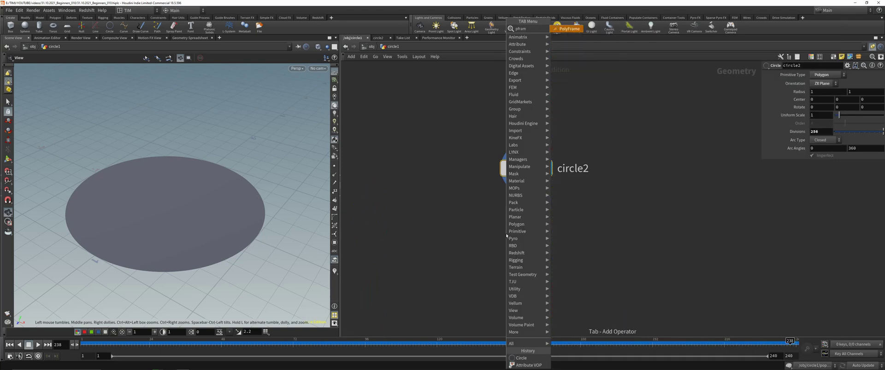
pyautogui.press('Return')
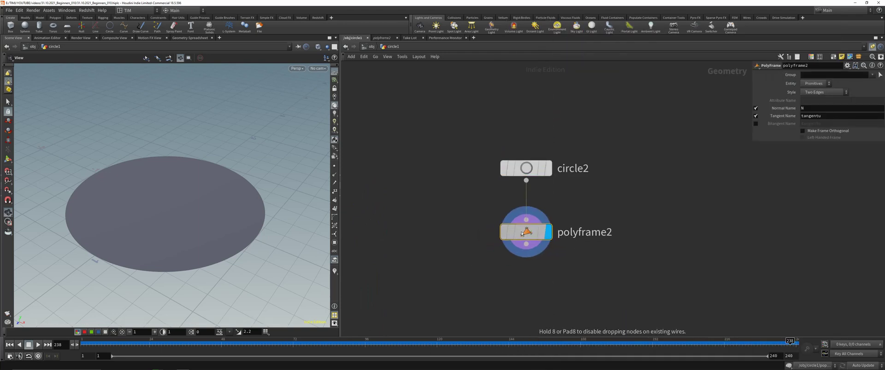
# Show point normals in the viewport, and in the PolyFrame disable Normal Name and set Tangent Name to N
pyautogui.click(333, 175)
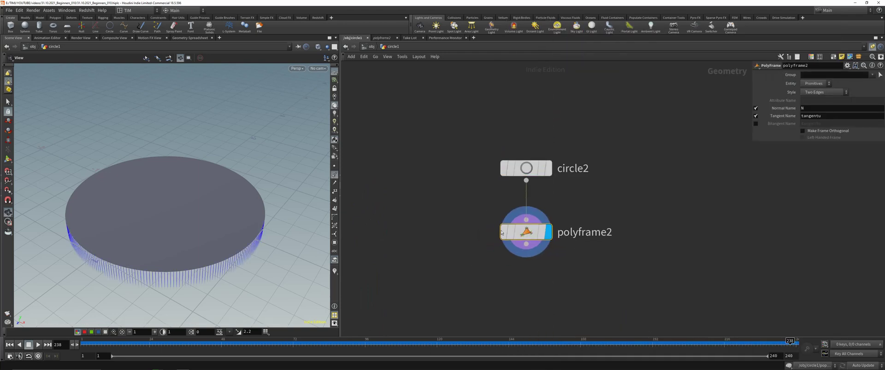
pyautogui.click(755, 107)
pyautogui.moveTo(801, 116); pyautogui.dragTo(807, 116)
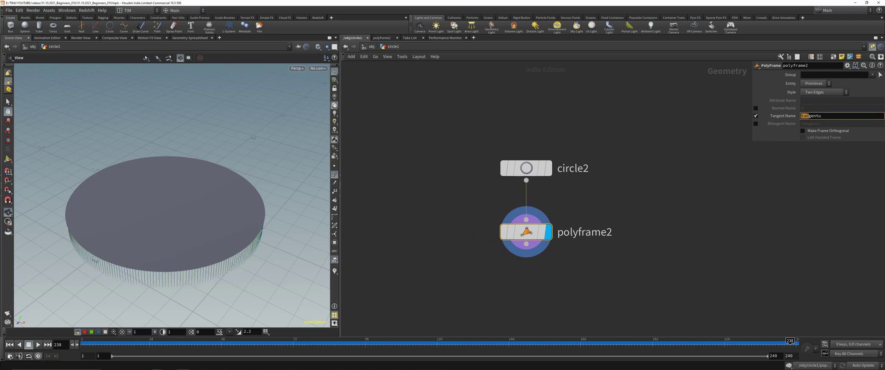
pyautogui.doubleClick(807, 116)
pyautogui.write('N')
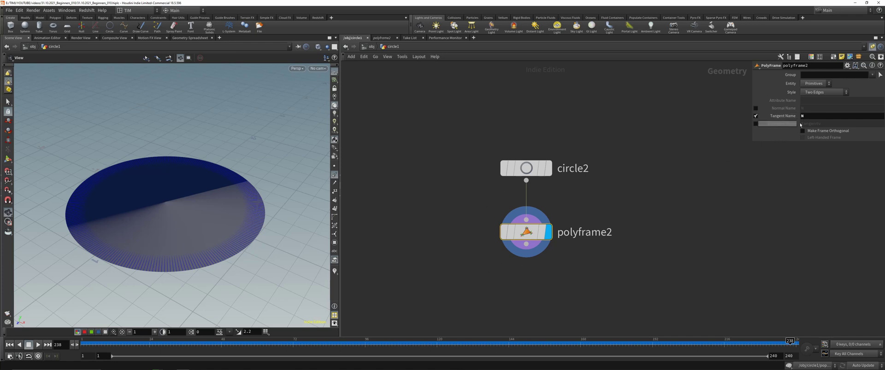
pyautogui.click(731, 212)
# Add an Attribute Wrangle below polyframe2, connect it to the PolyFrame's output and display it
pyautogui.moveTo(608, 259); pyautogui.dragTo(609, 233, button='middle')
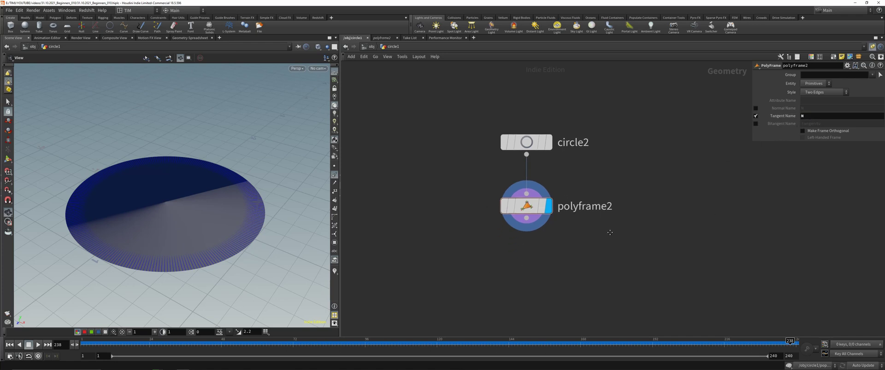
pyautogui.moveTo(549, 273); pyautogui.dragTo(543, 258, button='middle')
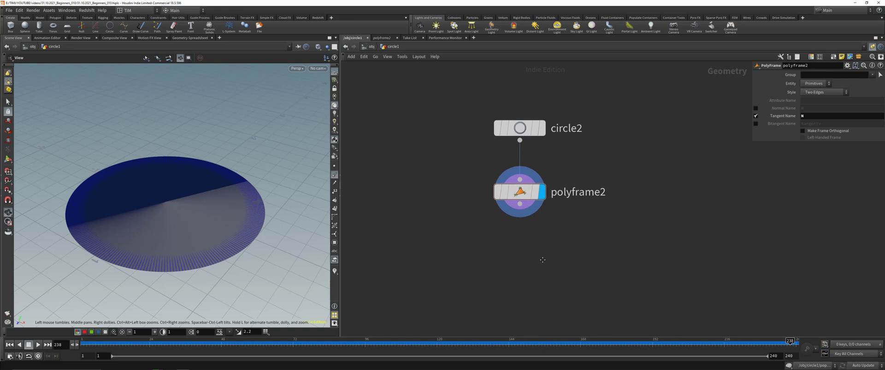
pyautogui.press('Tab')
pyautogui.write('aw')
pyautogui.press('Return')
pyautogui.click(518, 253)
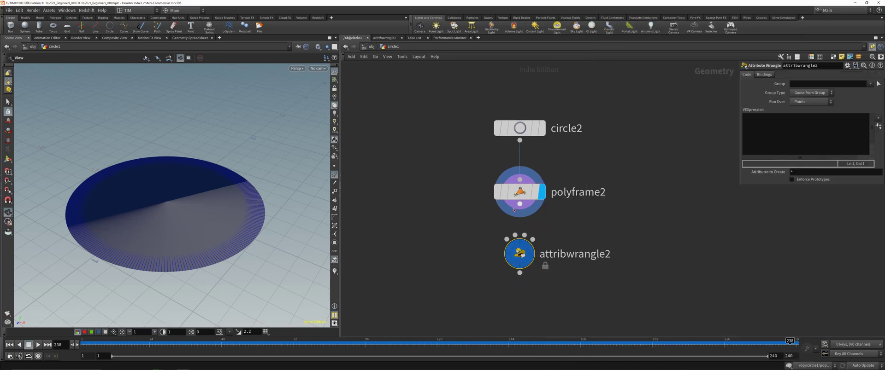
# Rename the new Attribute Wrangle node to reverse_N
pyautogui.doubleClick(575, 254)
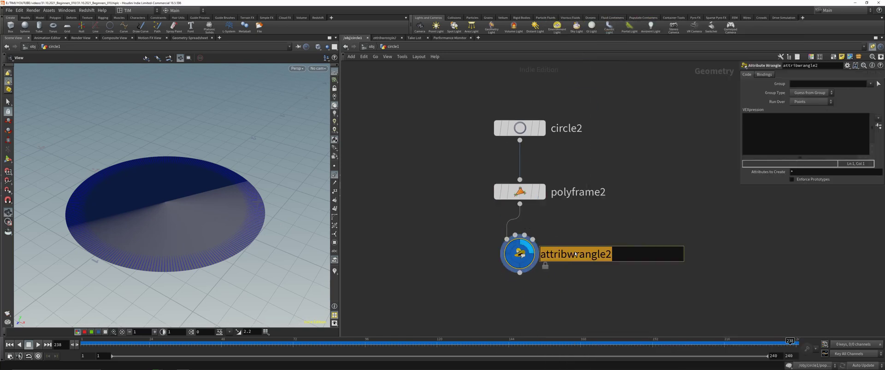
pyautogui.write('revb')
pyautogui.press('BackSpace')
pyautogui.press('BackSpace')
pyautogui.press('BackSpace')
pyautogui.write('re')
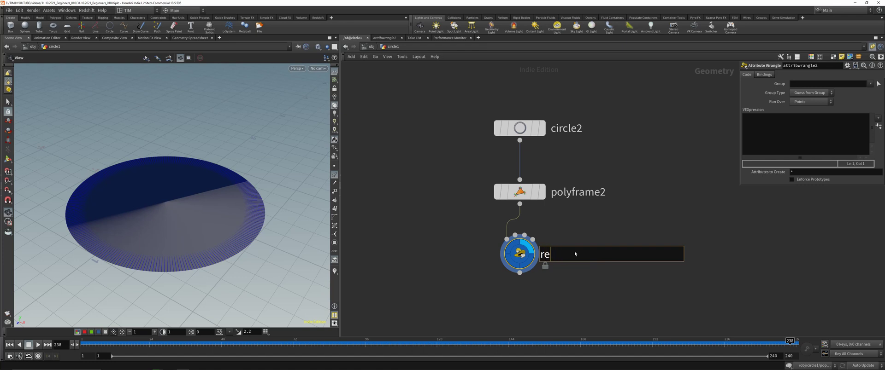
pyautogui.write('verse_N')
pyautogui.press('Return')
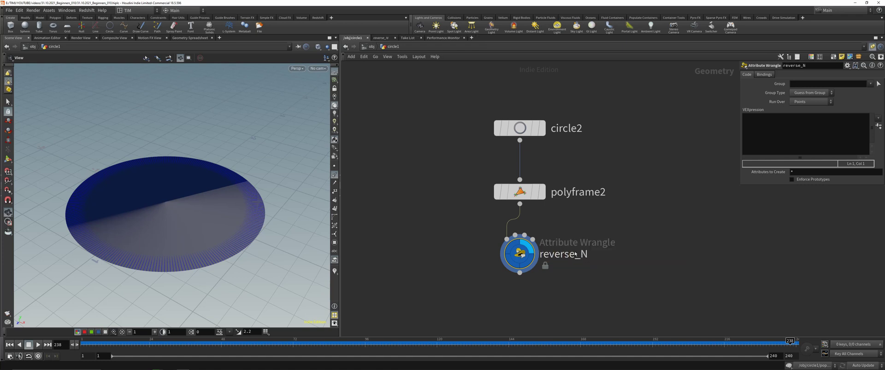
# Enter the VEX expression @N = -@N; in the reverse_N wrangle to flip the normals, and apply it
pyautogui.click(757, 124)
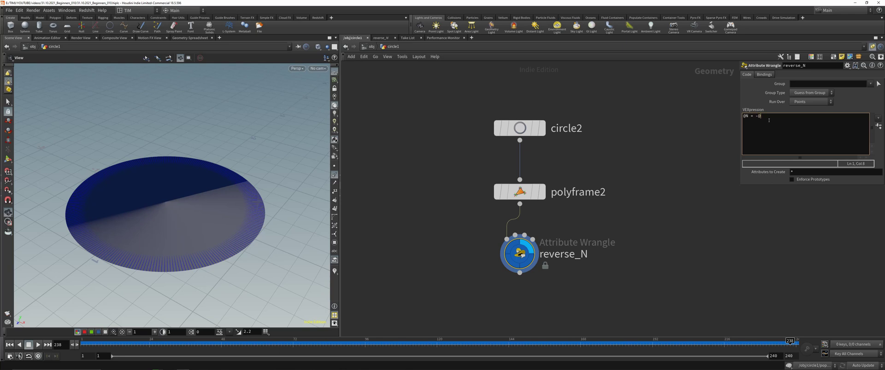
pyautogui.write(';')
pyautogui.hotkey('ctrl', 'Return')
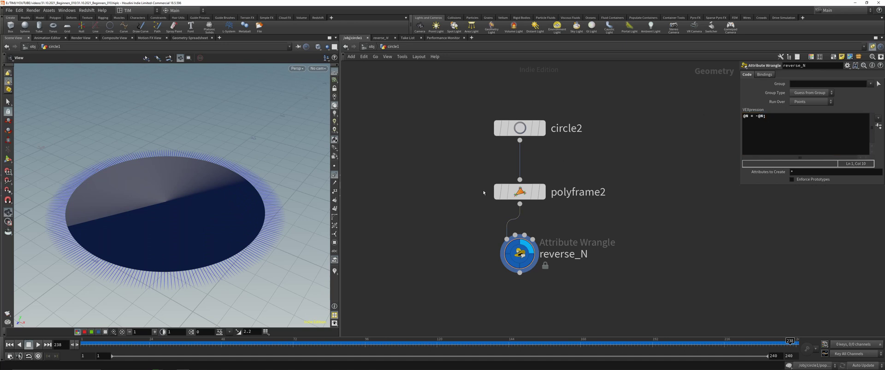
pyautogui.scroll(-6, 482, 190)
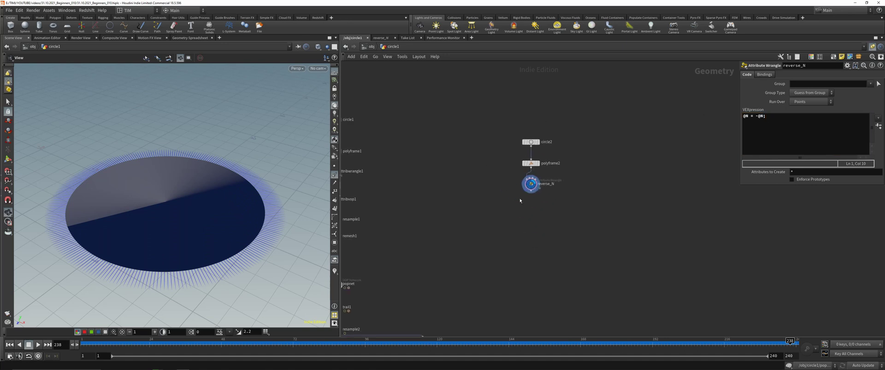
# Add an Attribute VOP below reverse_N, connect it to the wrangle's output and display it
pyautogui.scroll(3, 526, 205)
pyautogui.scroll(3, 541, 173)
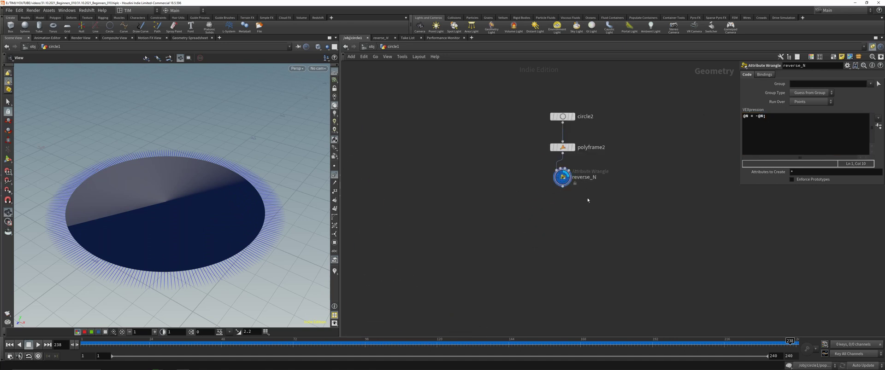
pyautogui.click(549, 184)
pyautogui.click(532, 251)
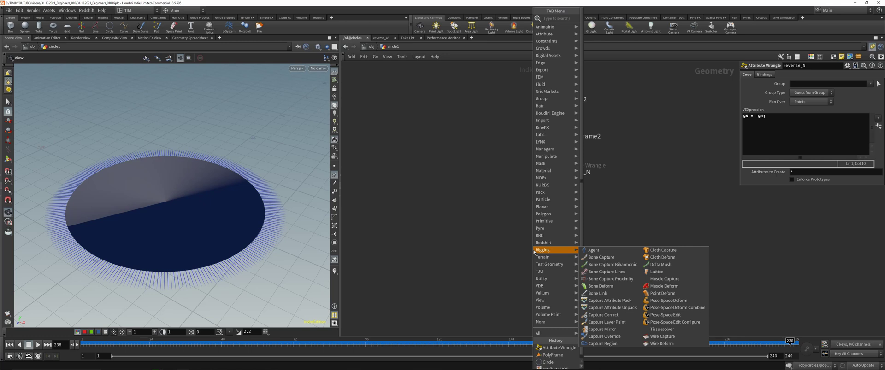
pyautogui.write('vop')
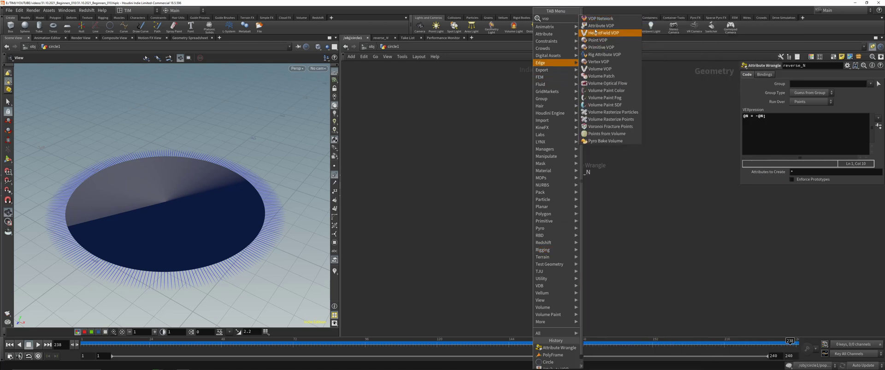
pyautogui.click(601, 26)
pyautogui.moveTo(532, 251); pyautogui.dragTo(549, 228)
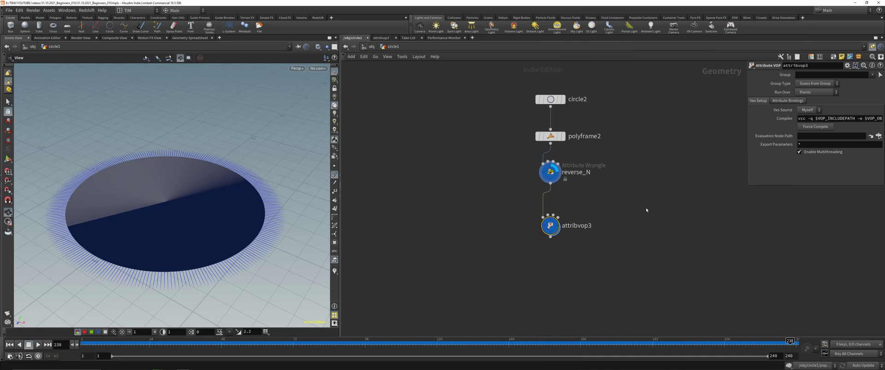
# Rename the new Attribute VOP node to create_Noise
pyautogui.scroll(3, 512, 227)
pyautogui.doubleClick(512, 226)
pyautogui.write('C')
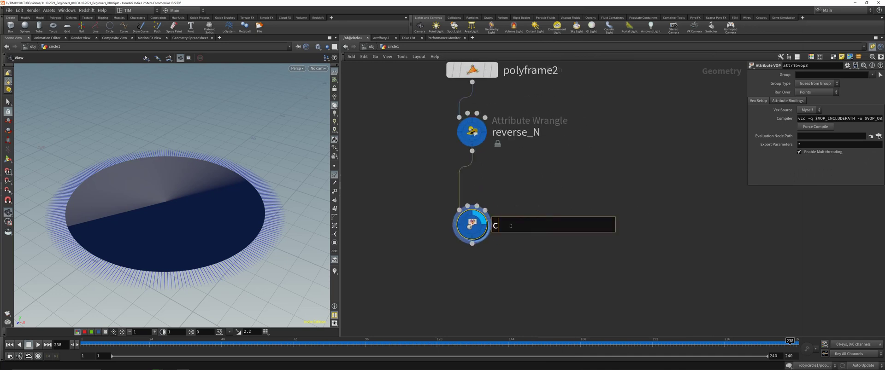
pyautogui.write('reate_Noise')
pyautogui.press('Return')
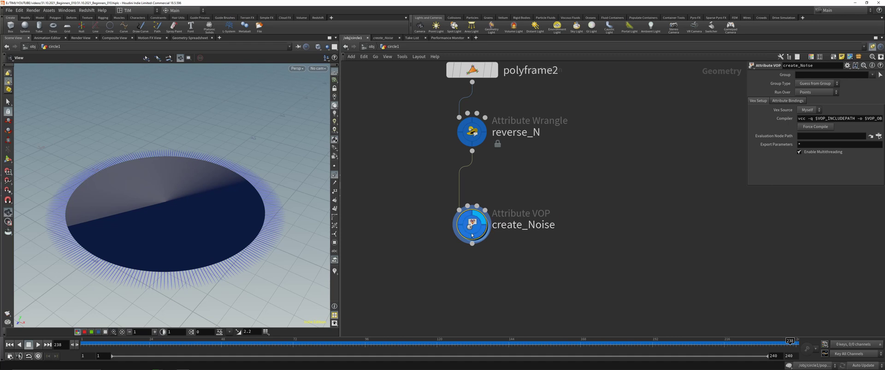
# Inside create_Noise, add a Displace Along Normal node between the global parameters and the geometry output
pyautogui.doubleClick(471, 235)
pyautogui.moveTo(633, 147); pyautogui.dragTo(703, 170)
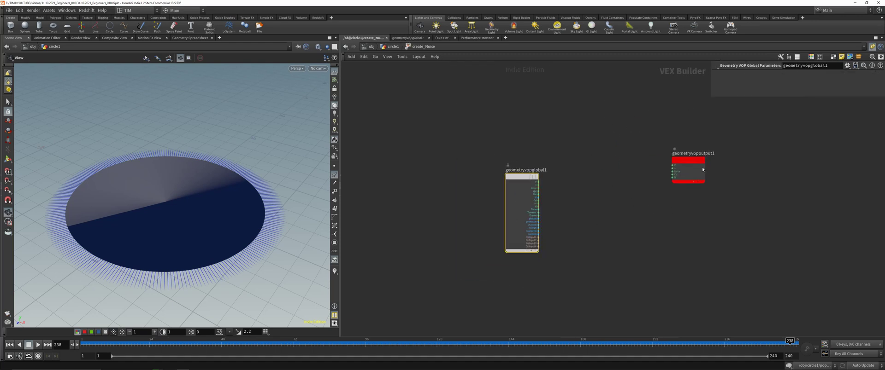
pyautogui.press('h')
pyautogui.press('Tab')
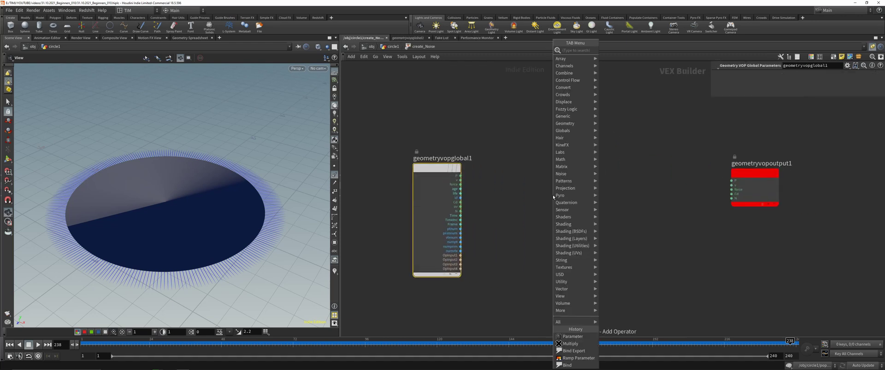
pyautogui.write('dis')
pyautogui.click(621, 58)
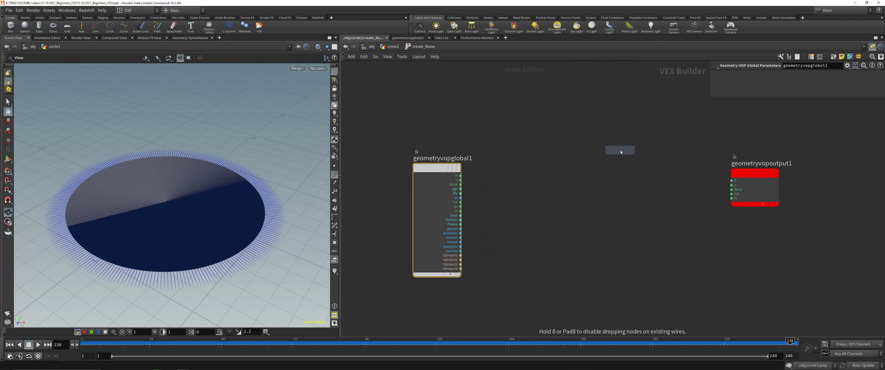
pyautogui.click(620, 150)
# Wire the global P and N into the displacement node's position and normal inputs, and its displaced position into the output's P
pyautogui.moveTo(460, 177); pyautogui.dragTo(597, 158)
pyautogui.click(612, 158)
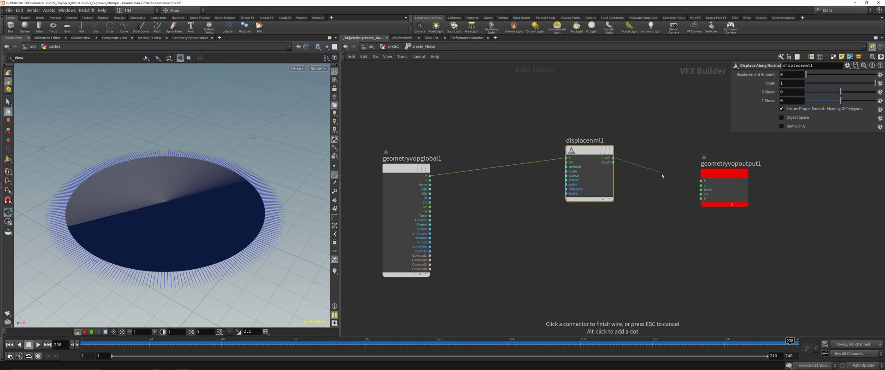
pyautogui.click(701, 181)
pyautogui.moveTo(600, 152); pyautogui.dragTo(623, 175)
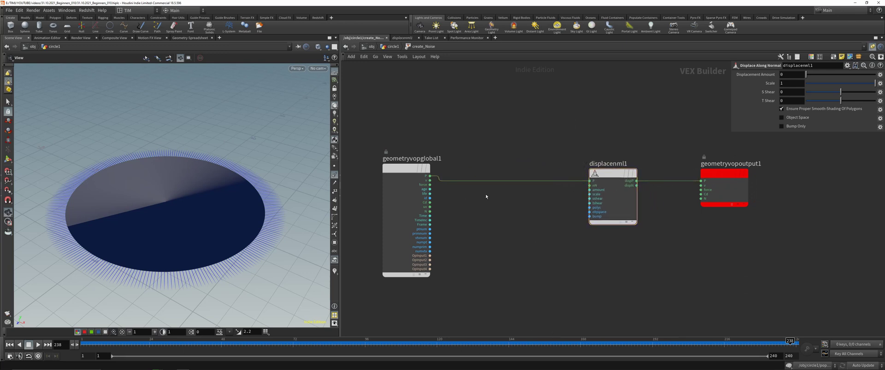
pyautogui.click(590, 186)
pyautogui.click(429, 211)
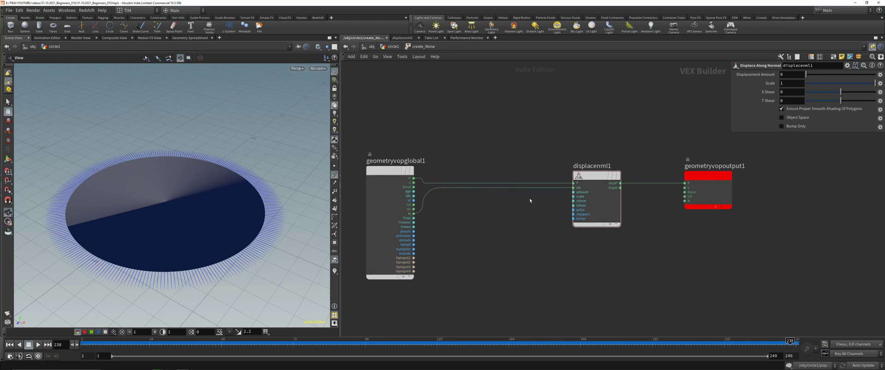
# Add an Anti-Aliased Noise node, feed it the global P as position and wire its noise into the displacement amount
pyautogui.press('Tab')
pyautogui.write('an')
pyautogui.click(571, 73)
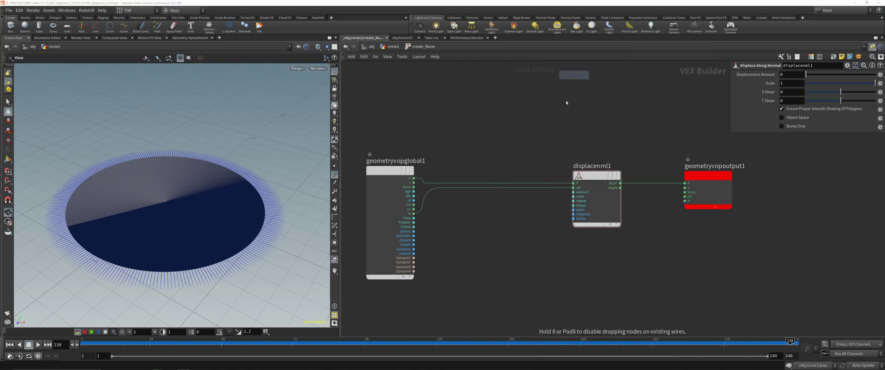
pyautogui.click(498, 245)
pyautogui.click(521, 235)
pyautogui.click(573, 192)
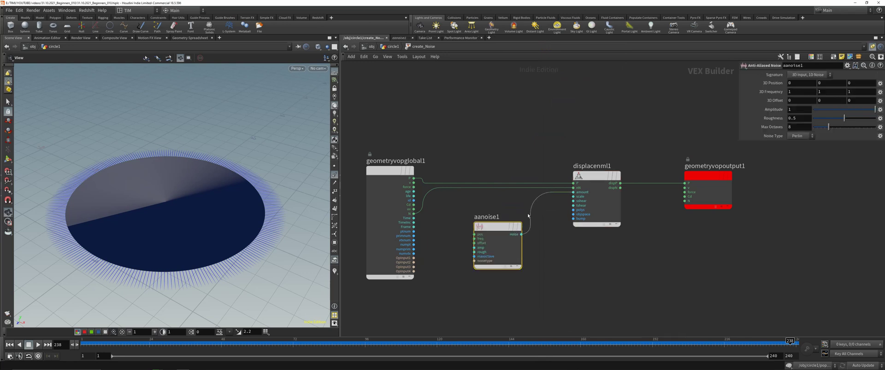
pyautogui.click(479, 235)
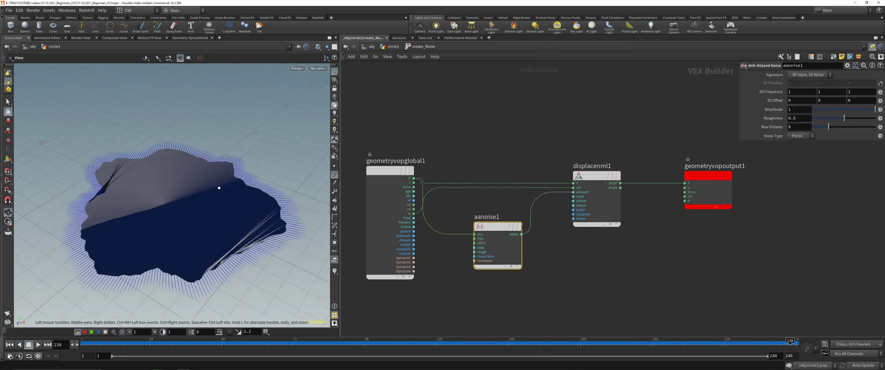
# Set the Anti-Aliased Noise amplitude to 1.8 and its 3D Offset to 1.1 on all axes
pyautogui.moveTo(213, 228)
pyautogui.mouseDown()
pyautogui.moveTo(194, 232)
pyautogui.moveTo(192, 195)
pyautogui.moveTo(185, 226)
pyautogui.moveTo(222, 217)
pyautogui.mouseUp()
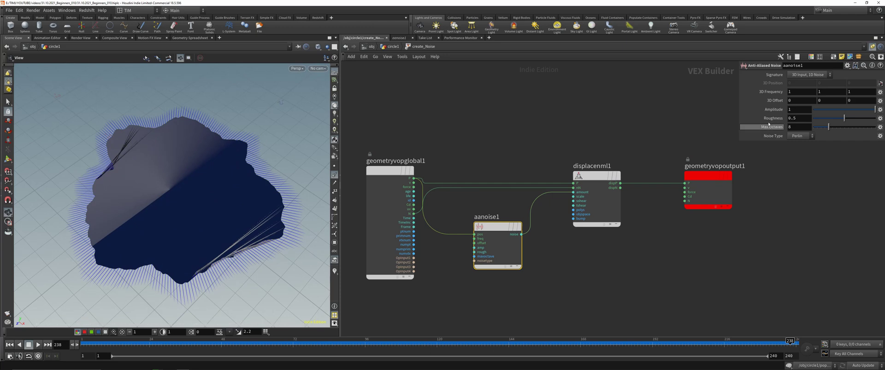
pyautogui.moveTo(770, 91); pyautogui.dragTo(862, 103, button='middle')
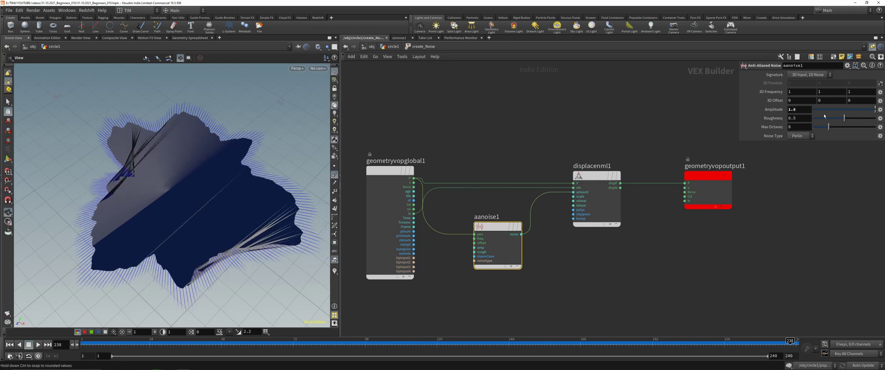
pyautogui.moveTo(774, 101); pyautogui.dragTo(810, 99, button='middle')
pyautogui.click(470, 134)
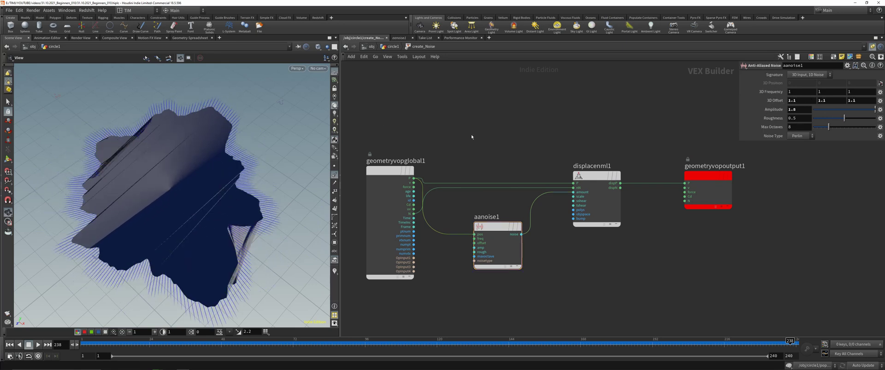
# Return to the circle1 geometry network and add a displayed Resample node connected below create_Noise
pyautogui.press('u')
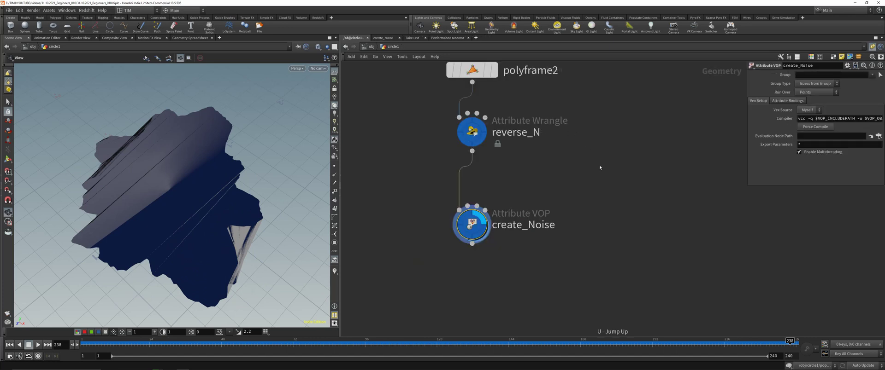
pyautogui.scroll(4, 486, 188)
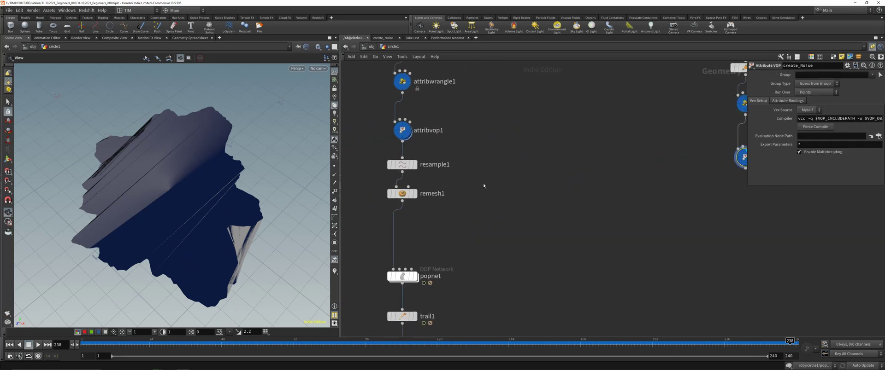
pyautogui.press('f')
pyautogui.press('Tab')
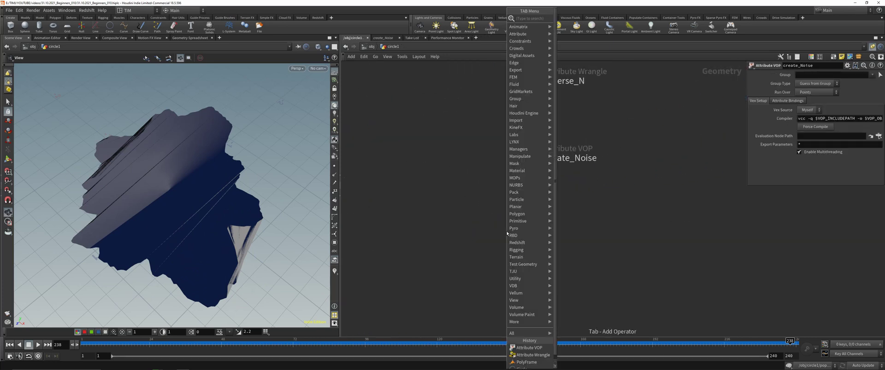
pyautogui.write('resample')
pyautogui.press('Return')
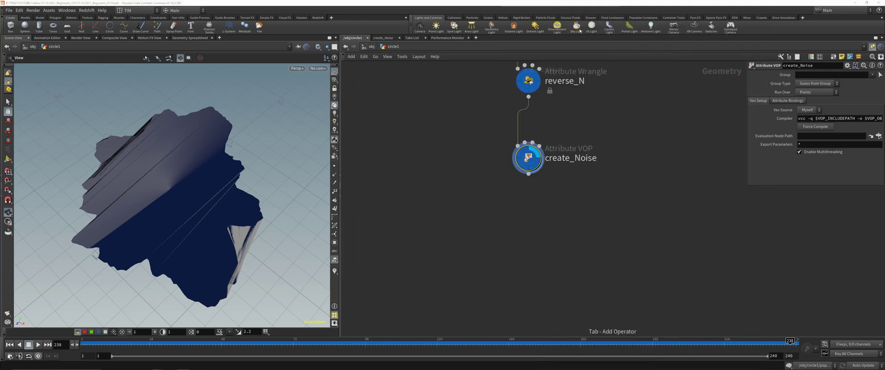
pyautogui.click(532, 215)
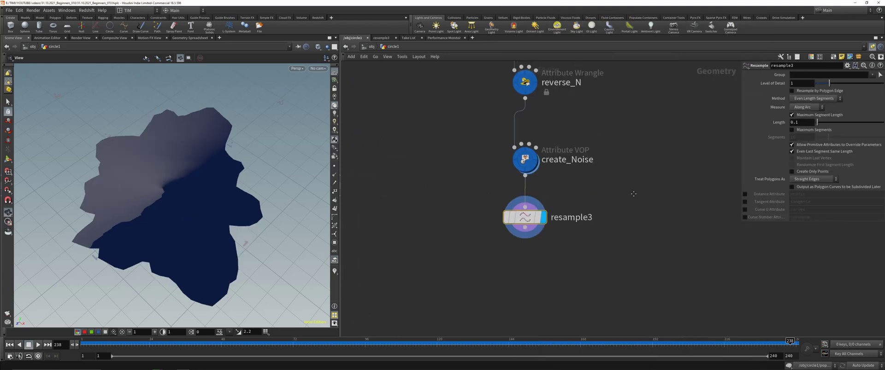
# Set the Resample to treat polygons as Subdivision Curves with a length of 0.01, and check the outline's points
pyautogui.moveTo(244, 198)
pyautogui.mouseDown()
pyautogui.moveTo(230, 168)
pyautogui.moveTo(236, 204)
pyautogui.mouseUp()
pyautogui.click(794, 179)
pyautogui.click(797, 194)
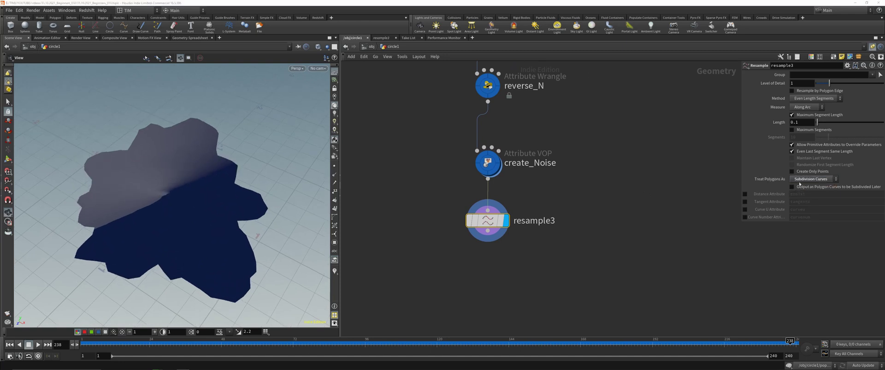
pyautogui.click(799, 122)
pyautogui.write('01')
pyautogui.press('Return')
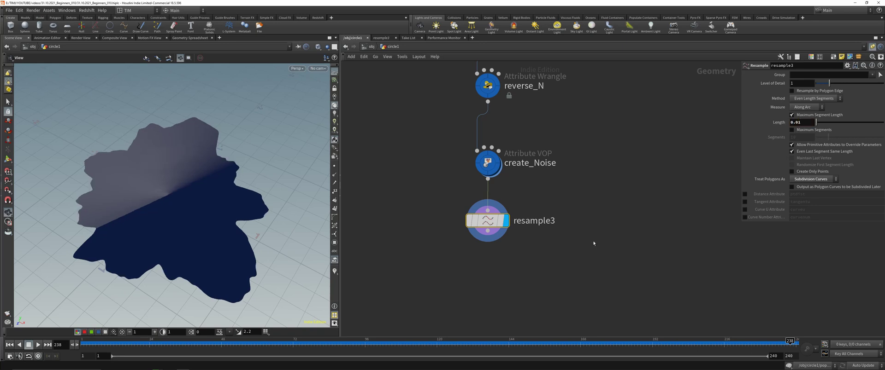
pyautogui.moveTo(604, 244); pyautogui.dragTo(616, 220, button='middle')
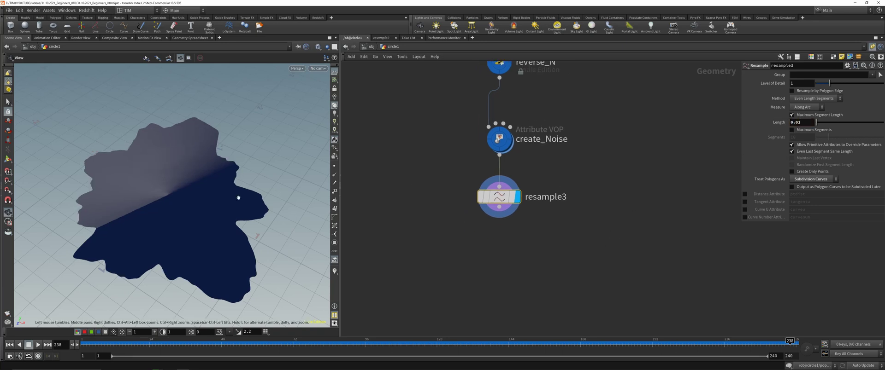
pyautogui.moveTo(236, 197); pyautogui.dragTo(223, 209)
pyautogui.scroll(5, 265, 232)
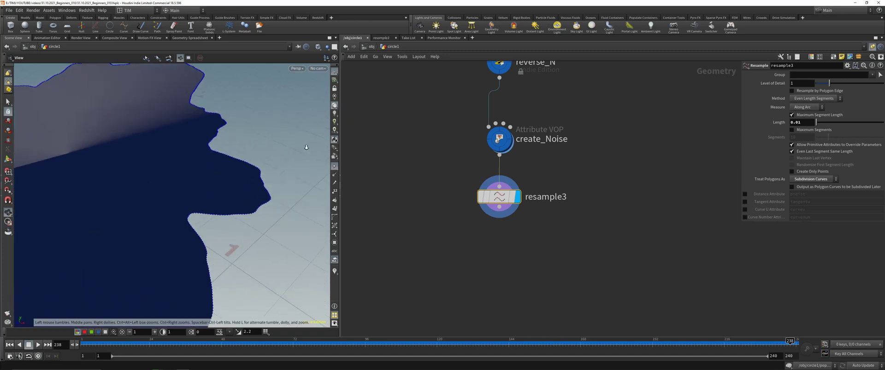
pyautogui.scroll(-5, 266, 232)
pyautogui.click(334, 166)
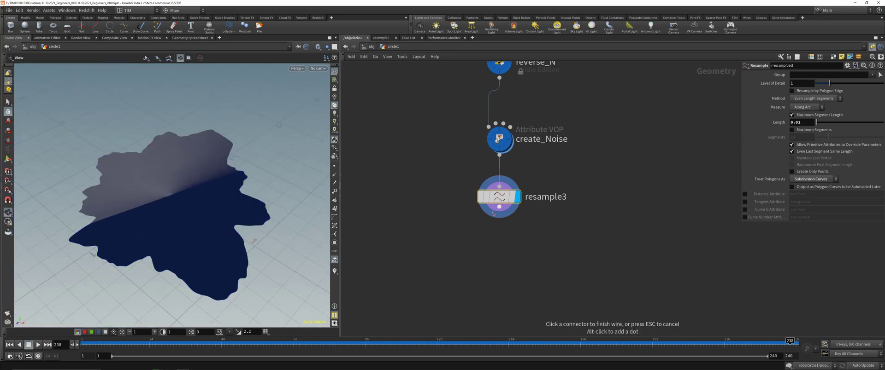
# Add a Remesh after resample3 with target size 0.1, 10 iterations and smoothing 0.415, and save the scene
pyautogui.moveTo(496, 213); pyautogui.dragTo(500, 249)
pyautogui.press('Escape')
pyautogui.click(817, 154)
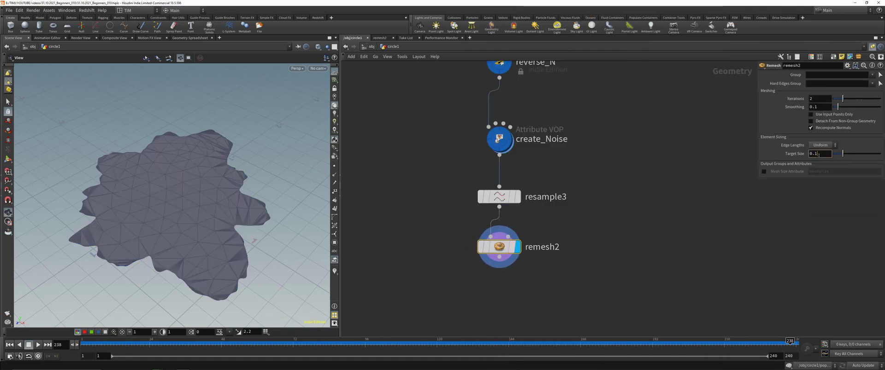
pyautogui.press('Return')
pyautogui.moveTo(842, 99)
pyautogui.mouseDown()
pyautogui.moveTo(881, 99)
pyautogui.moveTo(843, 106)
pyautogui.moveTo(853, 105)
pyautogui.mouseUp()
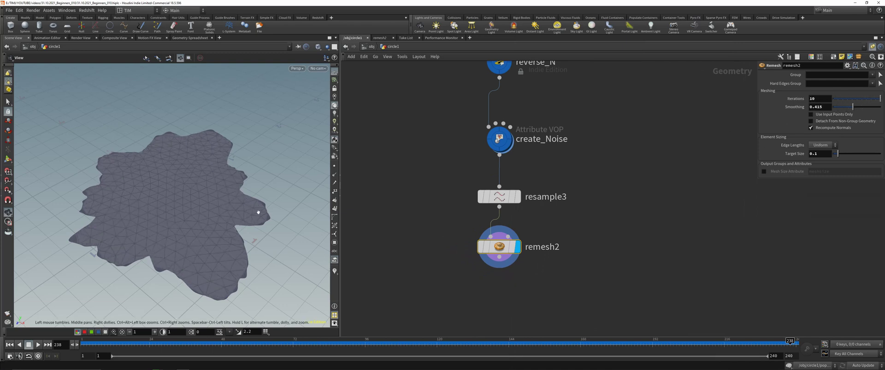
pyautogui.moveTo(256, 211); pyautogui.dragTo(179, 206)
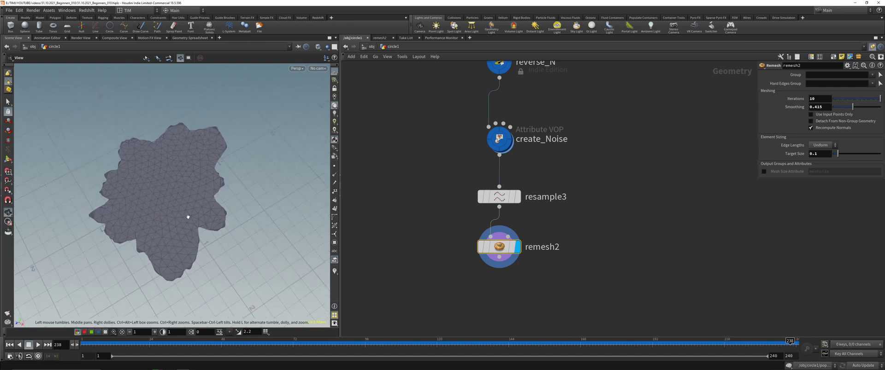
pyautogui.hotkey('ctrl', 's')
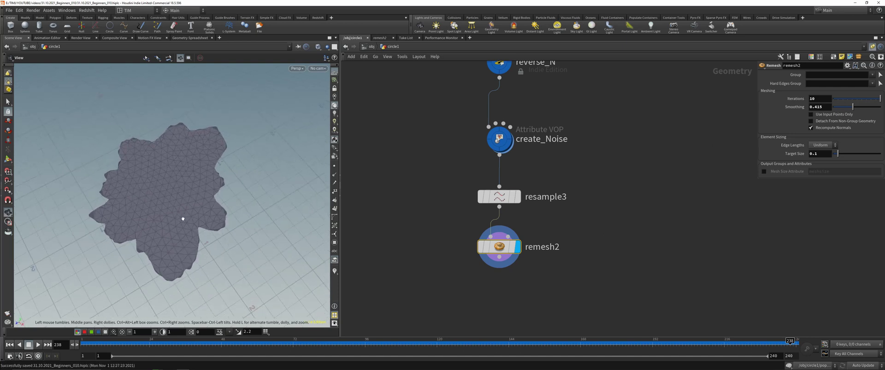
pyautogui.moveTo(183, 219); pyautogui.dragTo(206, 214)
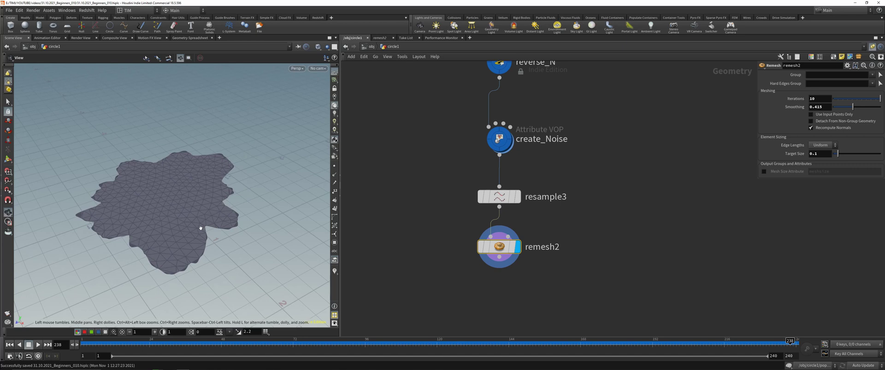
# Add a Null below remesh2 and rename it OUT_POP_IN
pyautogui.scroll(-3, 461, 235)
pyautogui.press('Tab')
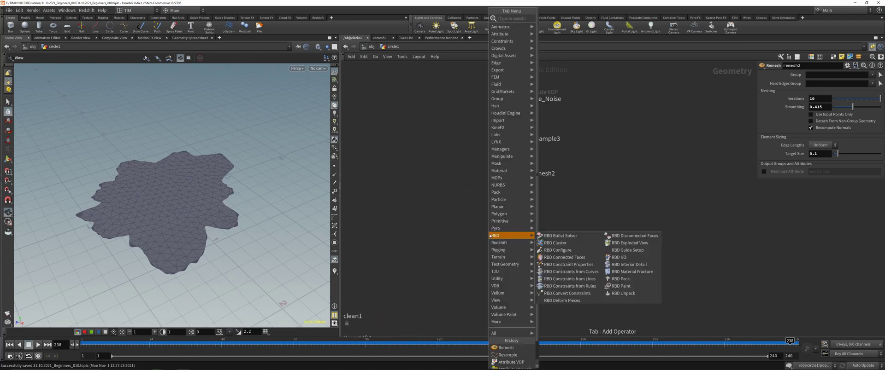
pyautogui.write('nul')
pyautogui.press('Return')
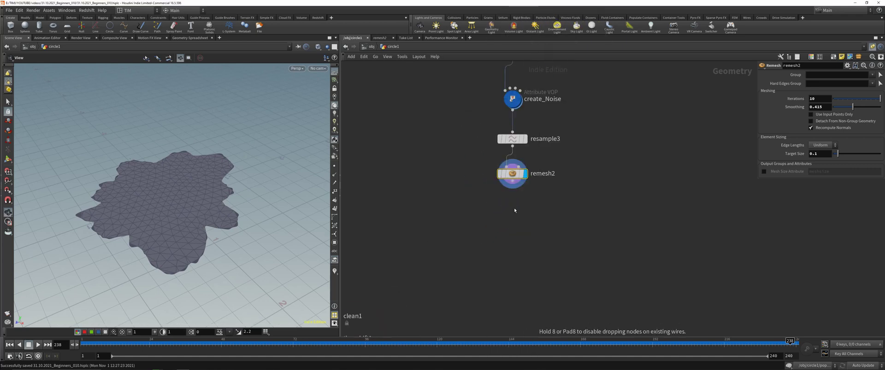
pyautogui.click(515, 211)
pyautogui.click(517, 212)
pyautogui.doubleClick(526, 213)
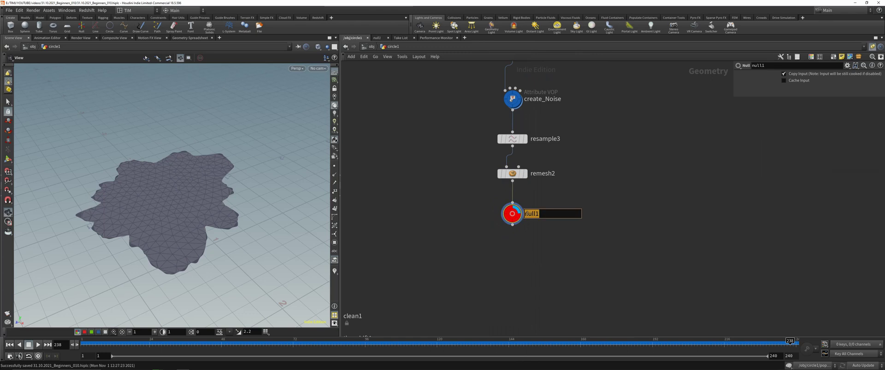
pyautogui.write('OUT_POP_IN')
pyautogui.press('Return')
# Move the new node chain from circle2 to OUT_POP_IN farther away from the old network
pyautogui.scroll(-5, 489, 189)
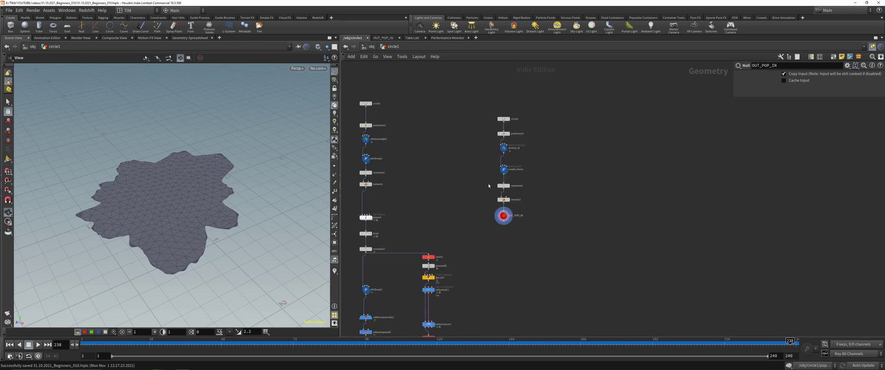
pyautogui.scroll(2, 487, 184)
pyautogui.moveTo(488, 184); pyautogui.dragTo(467, 267, button='middle')
pyautogui.moveTo(445, 98); pyautogui.dragTo(539, 327)
pyautogui.moveTo(488, 314); pyautogui.dragTo(620, 237)
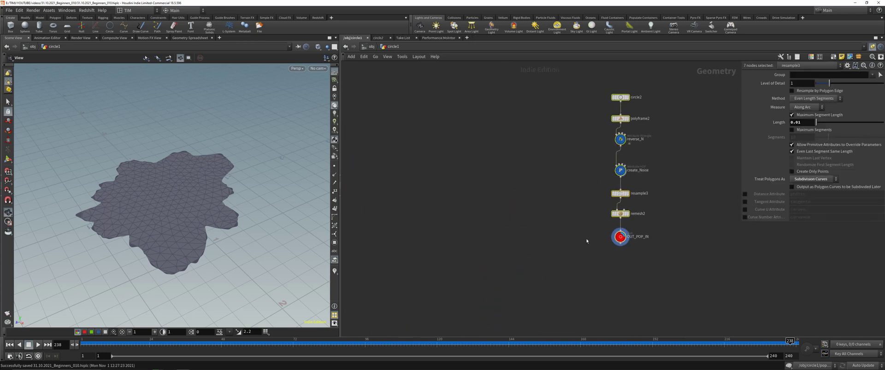
pyautogui.moveTo(587, 241); pyautogui.dragTo(470, 207, button='middle')
pyautogui.scroll(2, 479, 216)
pyautogui.click(565, 236)
pyautogui.scroll(3, 514, 238)
pyautogui.moveTo(514, 238); pyautogui.dragTo(509, 197, button='middle')
pyautogui.press('Tab')
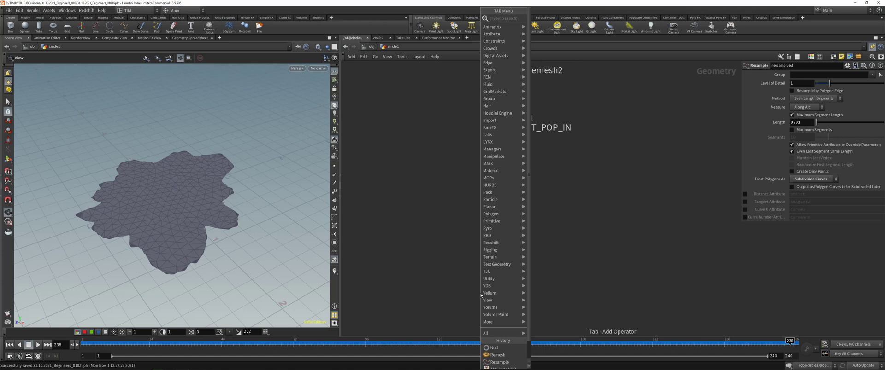
pyautogui.moveTo(500, 164)
pyautogui.click(560, 26)
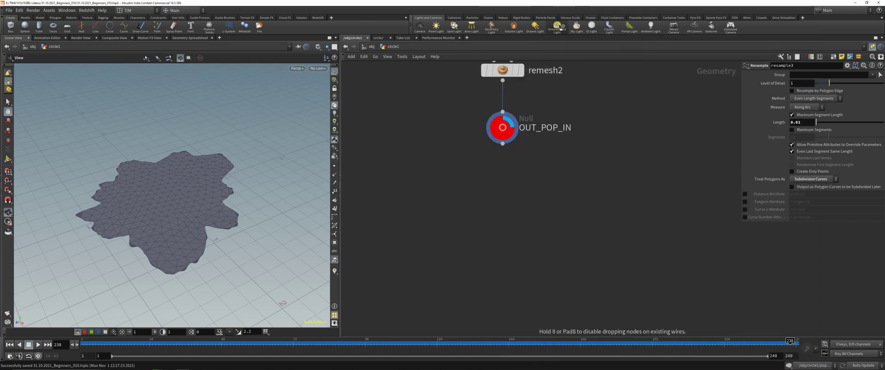
pyautogui.click(533, 210)
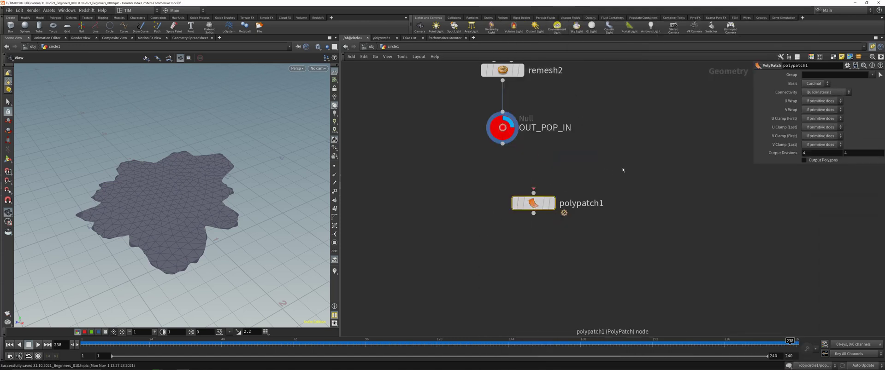
pyautogui.press('Delete')
# Add a POP Network below OUT_POP_IN, display it and return the timeline to frame 1
pyautogui.press('Tab')
pyautogui.write('p')
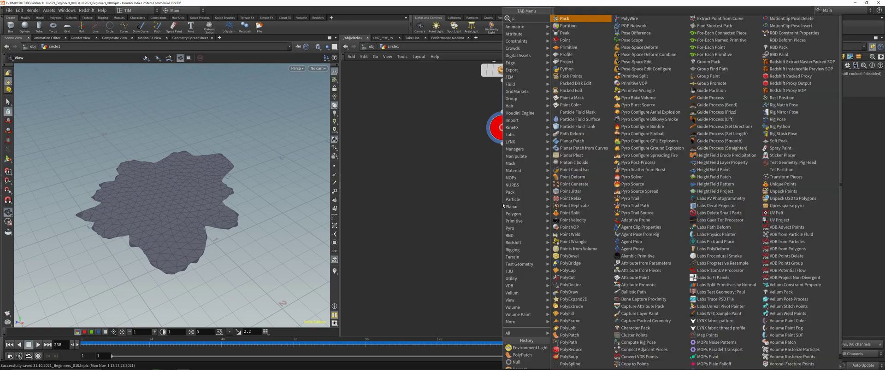
pyautogui.write('opnet')
pyautogui.press('Return')
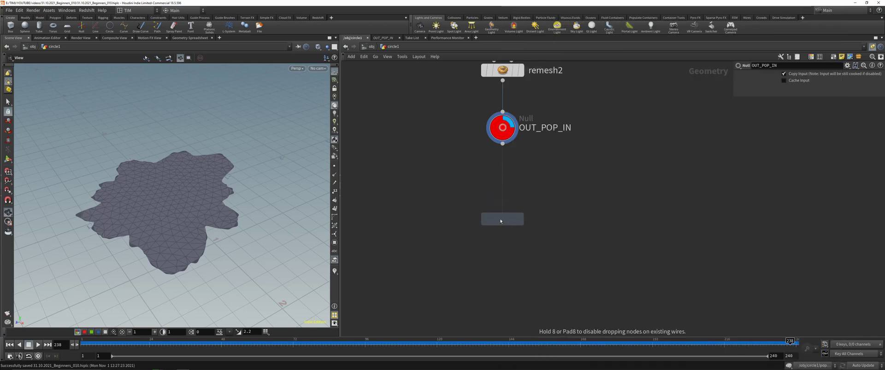
pyautogui.click(500, 221)
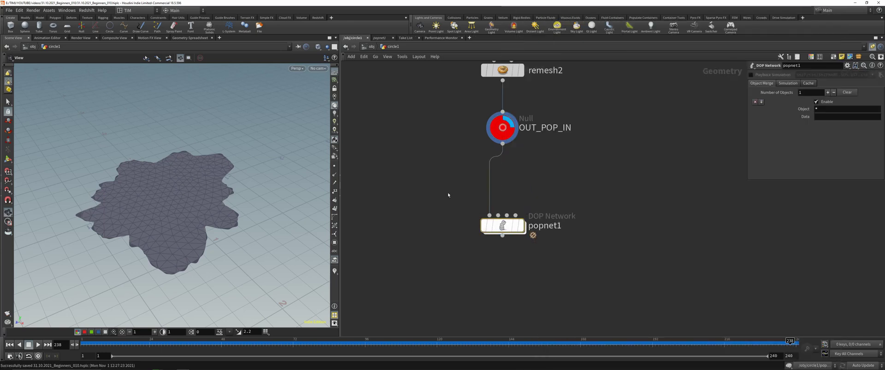
pyautogui.click(522, 225)
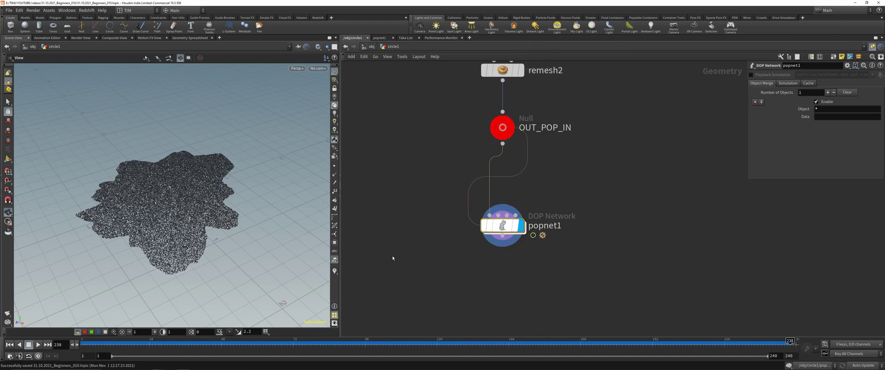
pyautogui.hotkey('ctrl', 'Up')
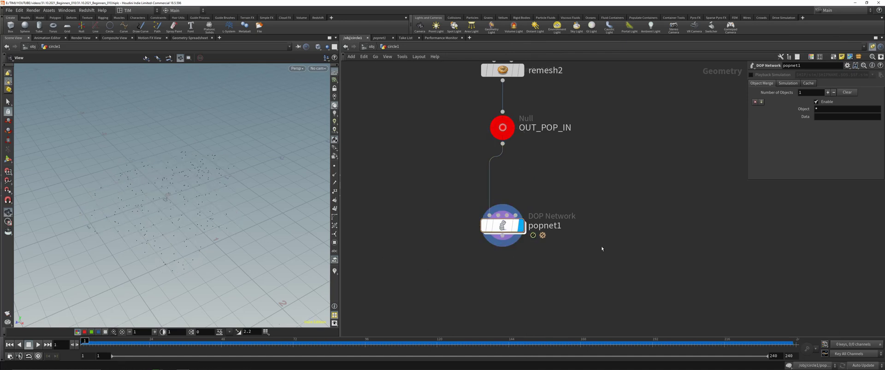
# Select /obj/circle1/popnet1 as the current simulation and check the network's contents
pyautogui.doubleClick(522, 230)
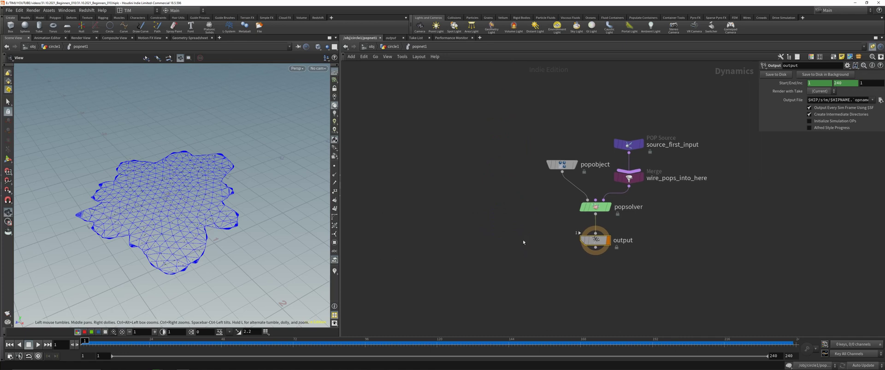
pyautogui.press('u')
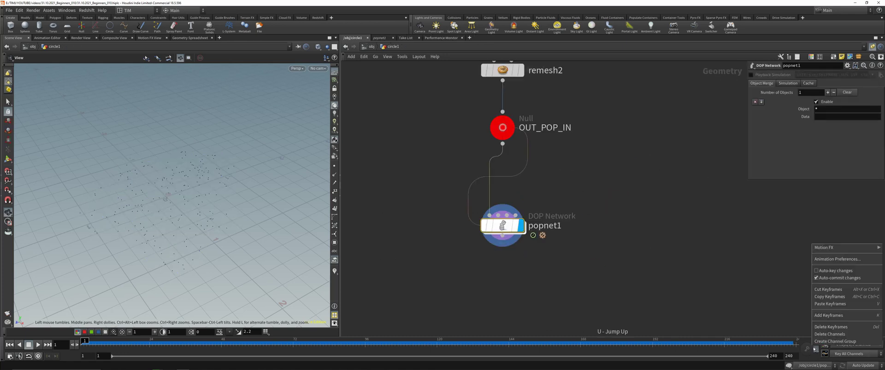
pyautogui.click(822, 365)
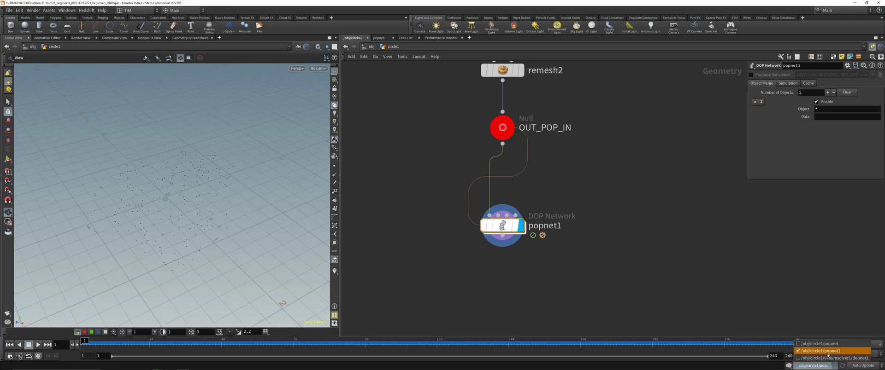
pyautogui.click(827, 352)
pyautogui.doubleClick(510, 226)
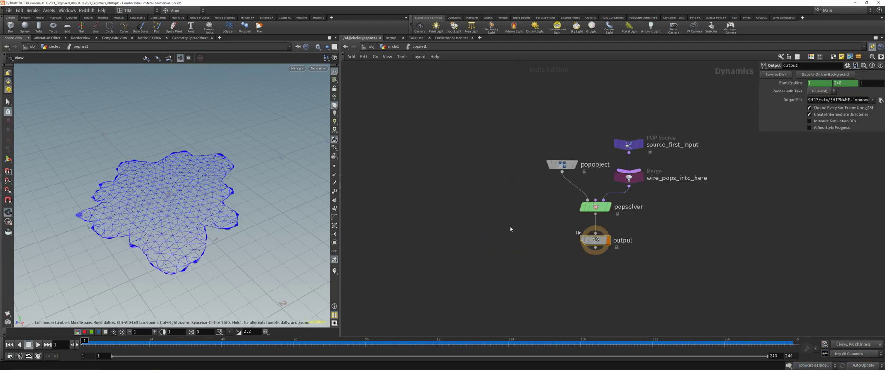
pyautogui.press('u')
# Rename the popnet1 node to sim_pts
pyautogui.click(541, 227)
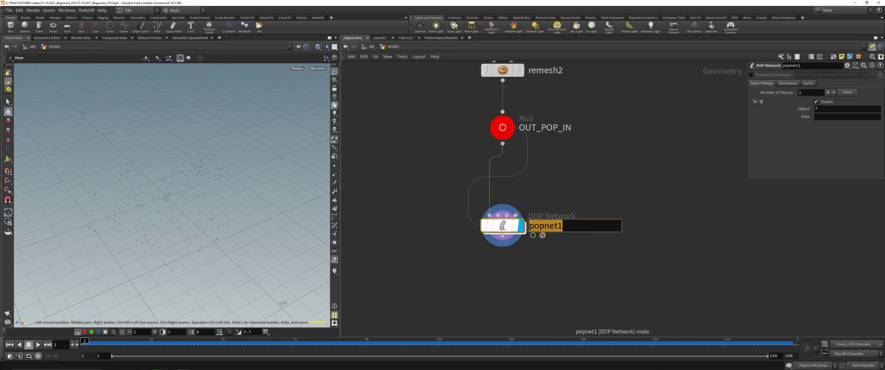
pyautogui.write('sim')
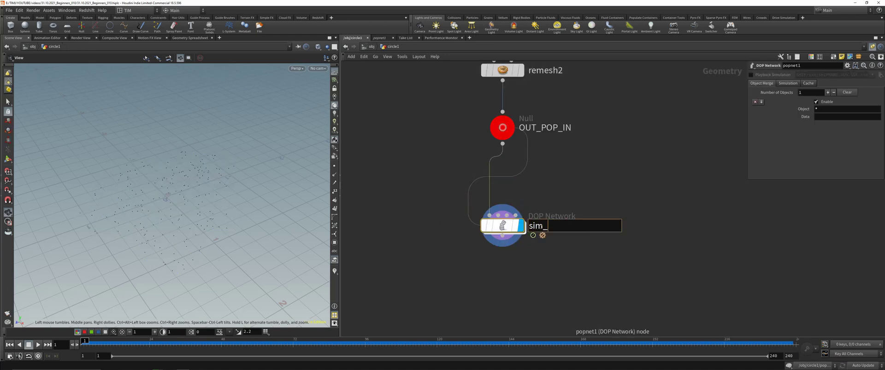
pyautogui.write('_pop')
pyautogui.press('Return')
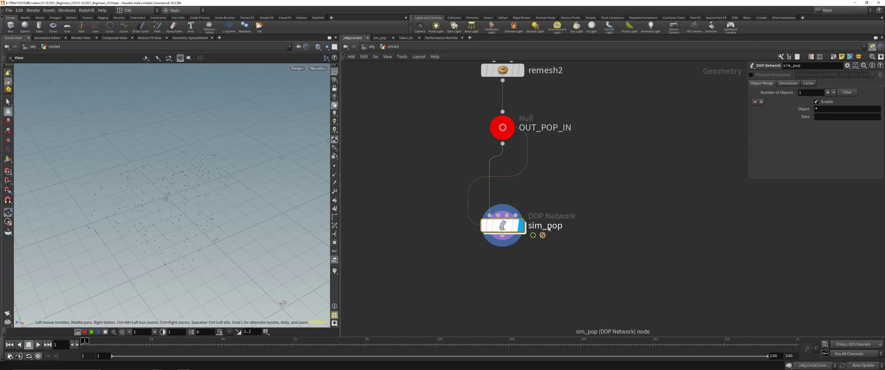
pyautogui.click(547, 227)
pyautogui.moveTo(548, 226); pyautogui.dragTo(589, 225)
pyautogui.write('pts')
pyautogui.press('Return')
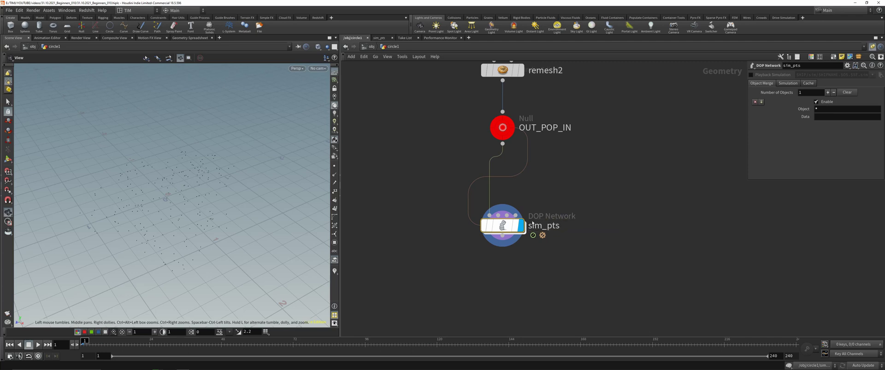
# Enter sim_pts, arrange its nodes with space above the merge, and select the source_first_input POP Source
pyautogui.doubleClick(507, 225)
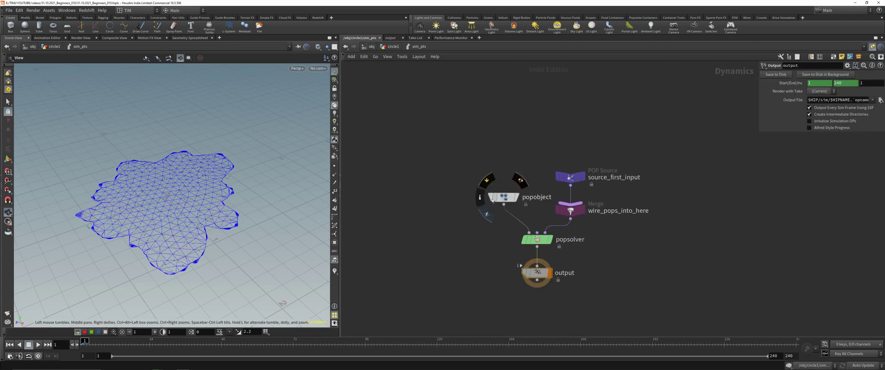
pyautogui.press('l')
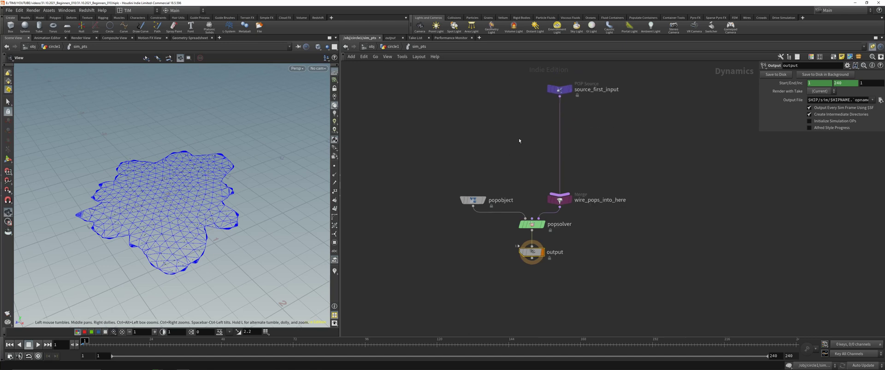
pyautogui.scroll(3, 554, 145)
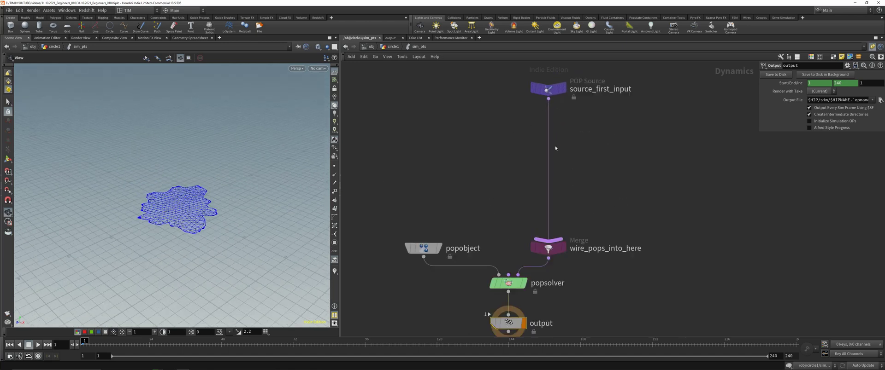
pyautogui.moveTo(491, 85); pyautogui.dragTo(574, 148)
pyautogui.scroll(-3, 575, 149)
pyautogui.moveTo(585, 164); pyautogui.dragTo(563, 164, button='middle')
pyautogui.scroll(2, 462, 170)
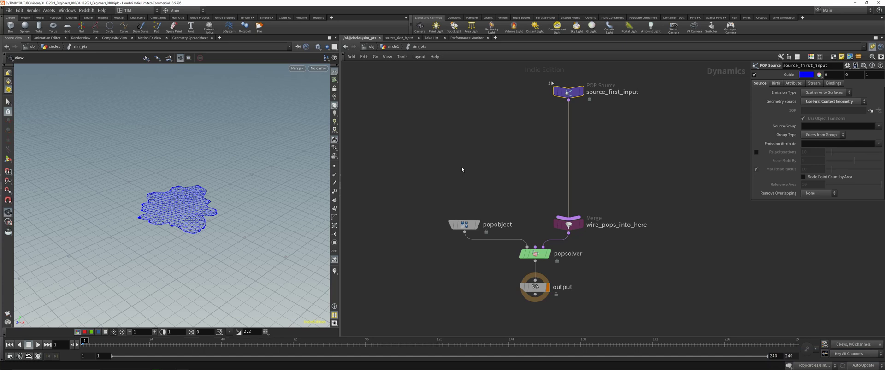
pyautogui.moveTo(572, 147); pyautogui.dragTo(553, 159, button='middle')
pyautogui.moveTo(505, 91); pyautogui.dragTo(497, 97, button='middle')
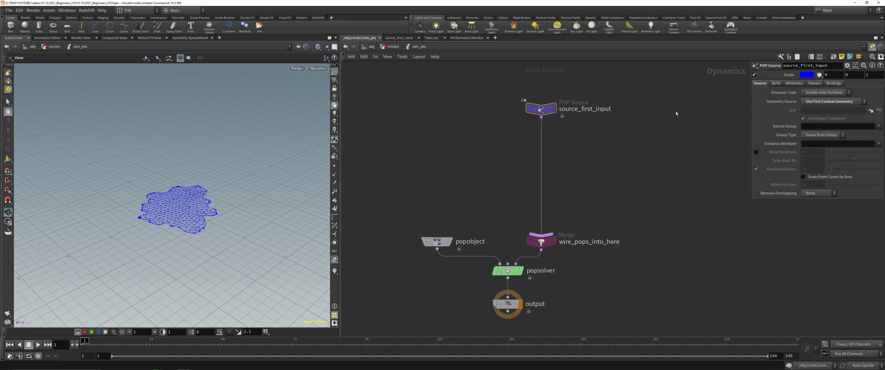
# Keep the POP Source's emission type on Scatter onto Surfaces and set its constant activation and constant birth rate to 0
pyautogui.click(809, 92)
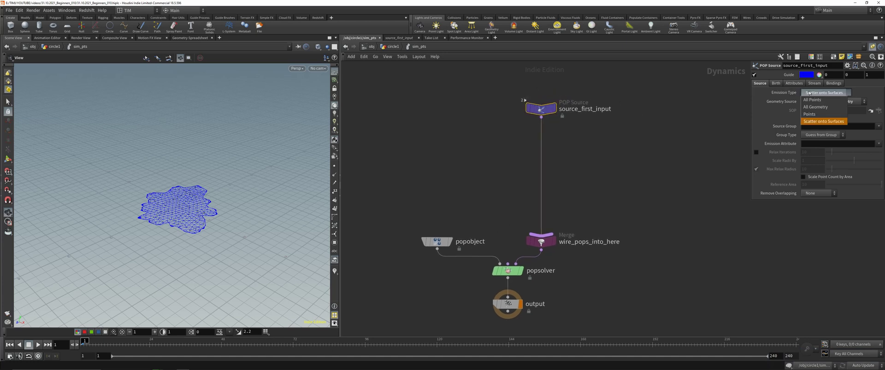
pyautogui.click(822, 121)
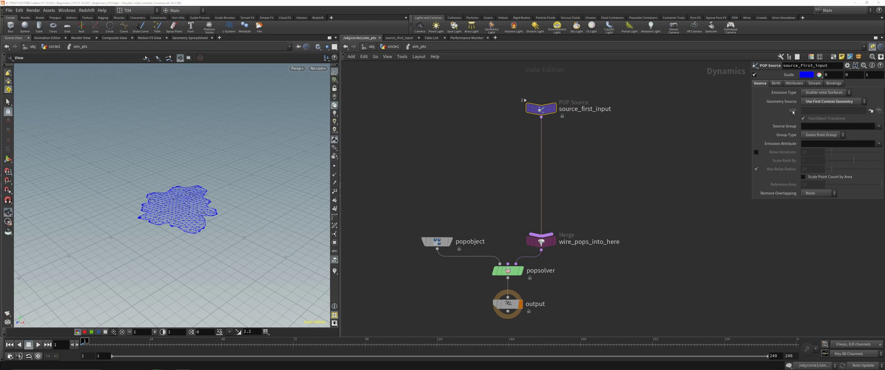
pyautogui.click(776, 85)
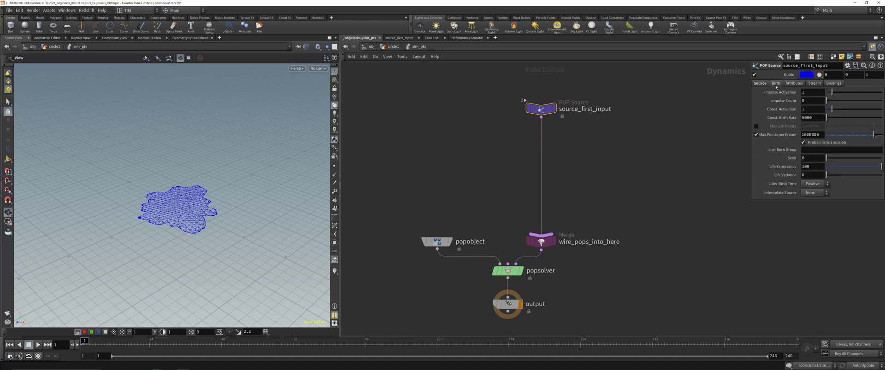
pyautogui.doubleClick(814, 110)
pyautogui.write('0')
pyautogui.press('Return')
pyautogui.doubleClick(813, 118)
pyautogui.write('0')
pyautogui.press('Return')
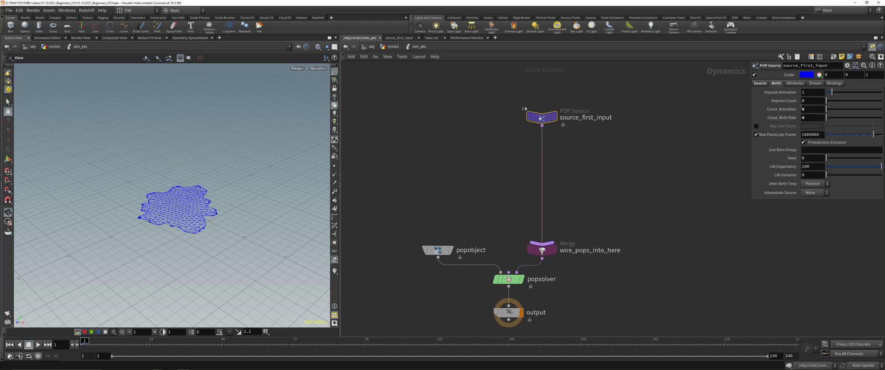
# Set the POP Source's Impulse Count to 250 and its Impulse Activation to the expression $FF == 1
pyautogui.doubleClick(808, 101)
pyautogui.write('256')
pyautogui.click(815, 91)
pyautogui.write('$FF == ')
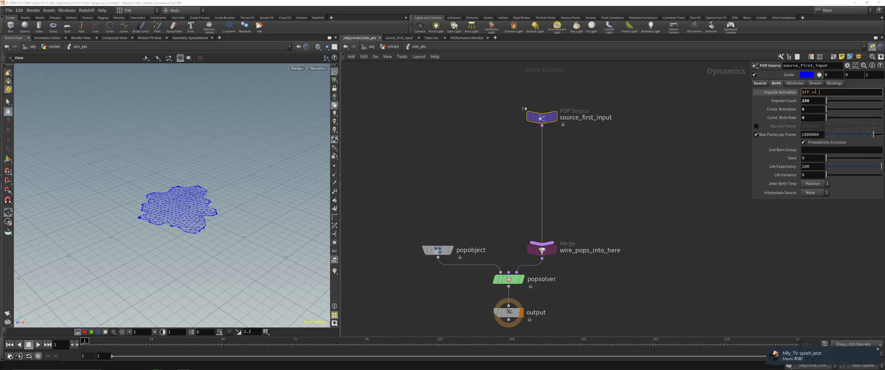
pyautogui.write('1')
pyautogui.press('Return')
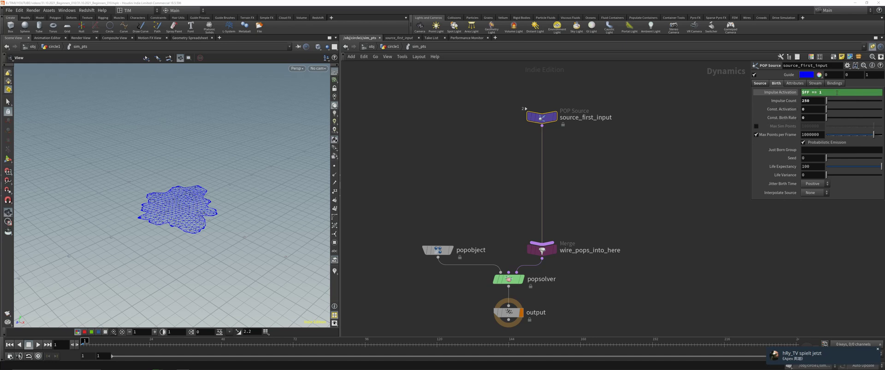
pyautogui.doubleClick(810, 92)
pyautogui.click(824, 92)
pyautogui.moveTo(824, 93); pyautogui.dragTo(800, 93)
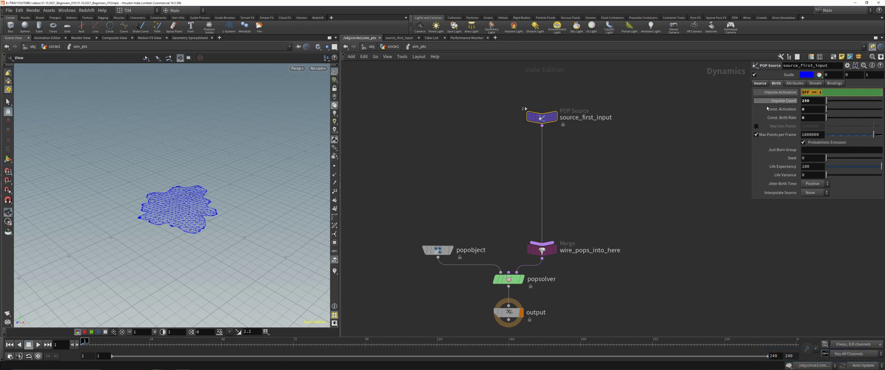
pyautogui.click(594, 189)
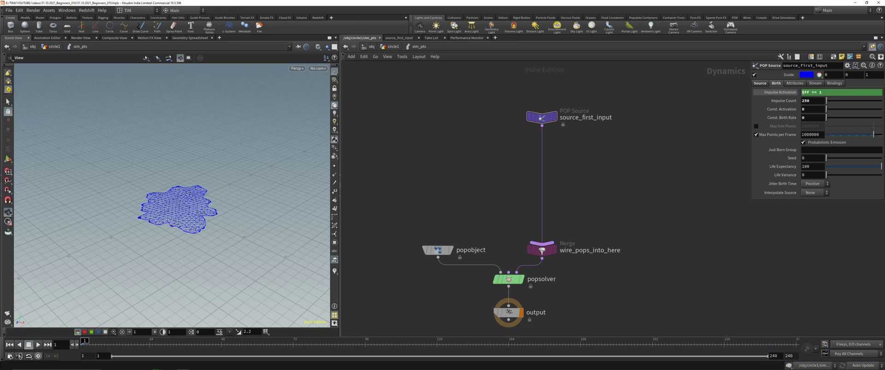
pyautogui.rightClick(782, 365)
pyautogui.click(791, 359)
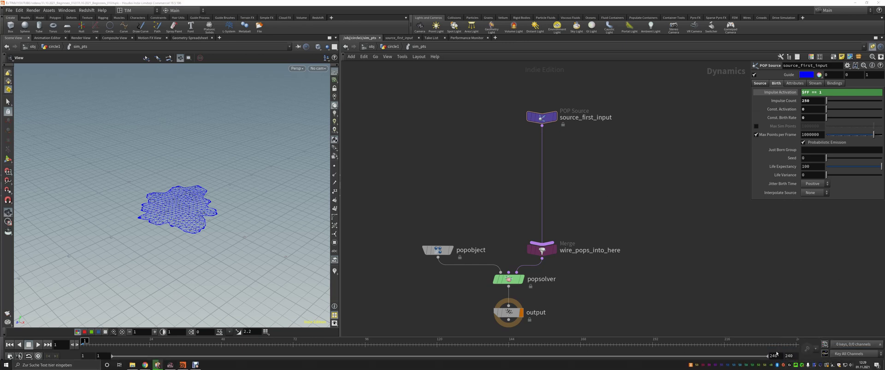
# Play the particle simulation to check the emission, ending back on the first frame
pyautogui.click(700, 250)
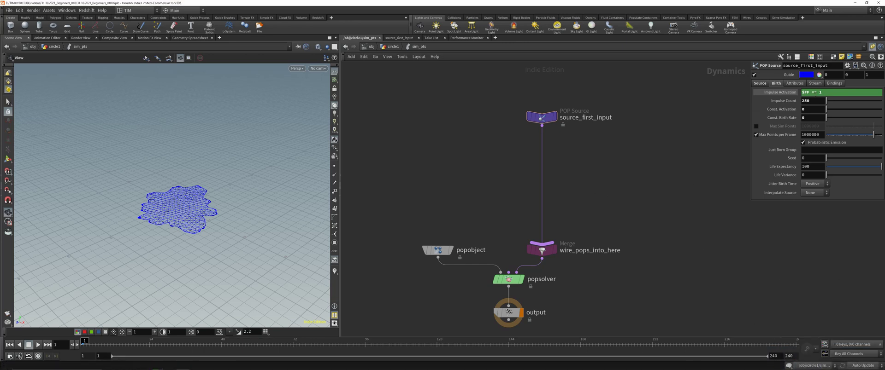
pyautogui.click(38, 346)
pyautogui.click(10, 345)
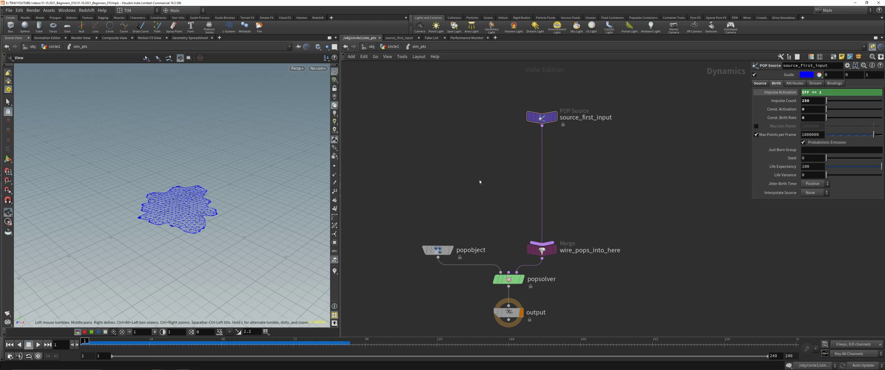
# Add a POP Wind node on the wire between source_first_input and the wire_pops_into_here merge
pyautogui.press('Tab')
pyautogui.write('popforce')
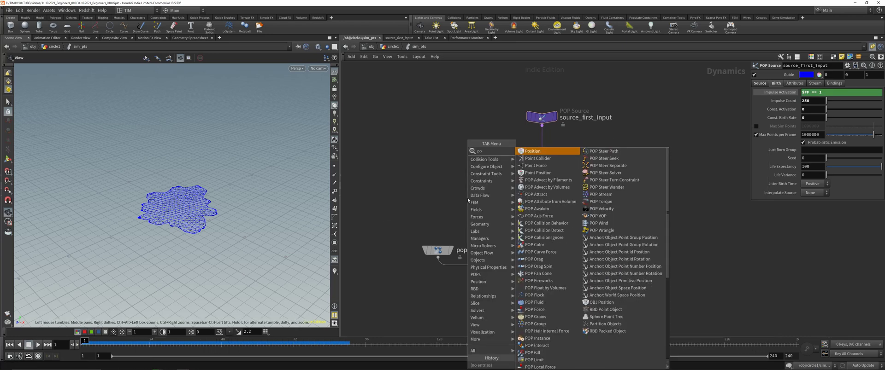
pyautogui.press('Return')
pyautogui.click(555, 182)
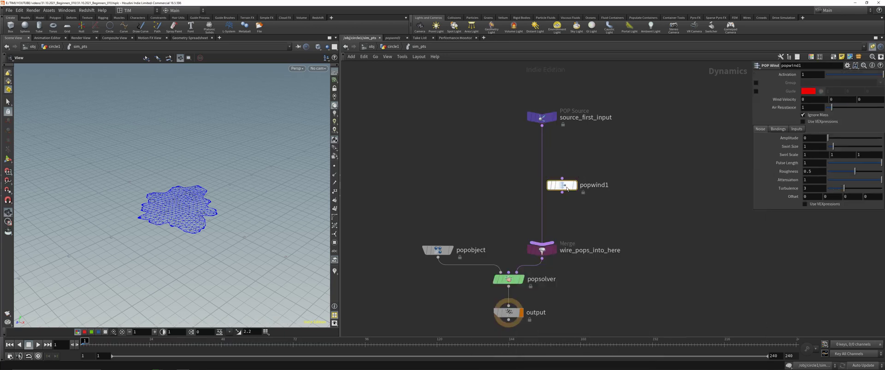
# Set the POP Wind's noise amplitude to 0.5 and its Y wind velocity to 0.25
pyautogui.doubleClick(814, 137)
pyautogui.write('0.')
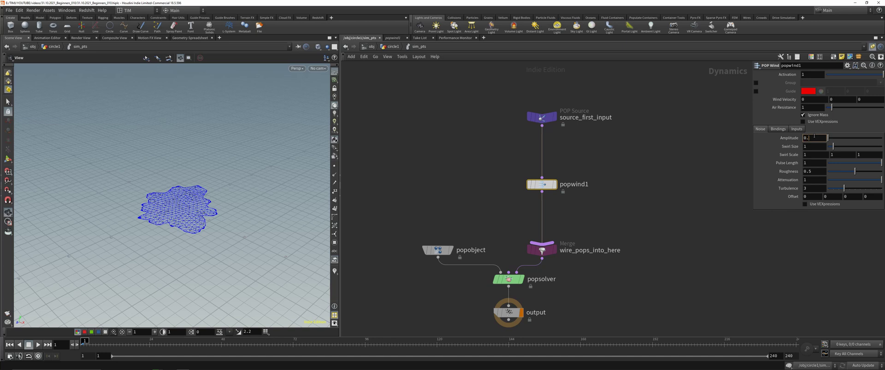
pyautogui.write('5')
pyautogui.press('Return')
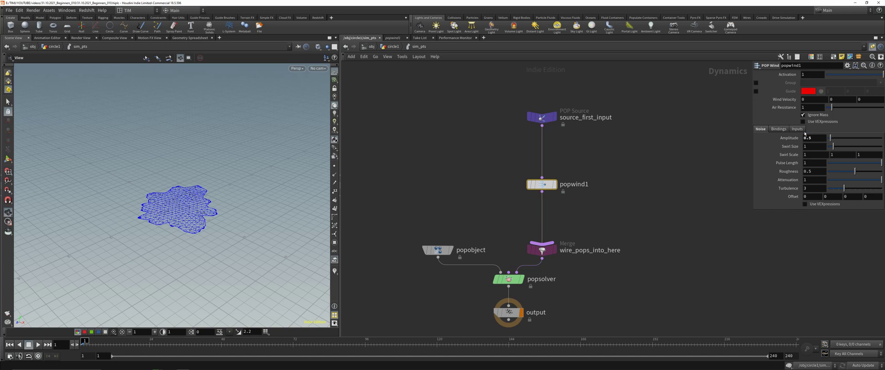
pyautogui.doubleClick(838, 99)
pyautogui.write('0.25')
pyautogui.press('Return')
# Play the simulation to examine how the wind moves the particles, ending back on frame 1
pyautogui.click(37, 345)
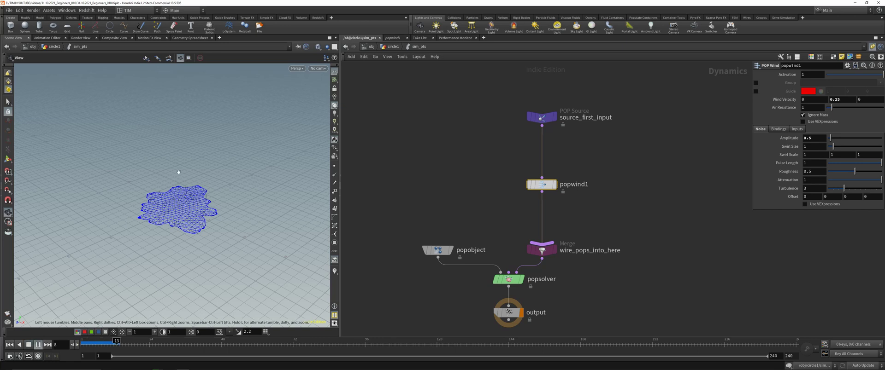
pyautogui.moveTo(187, 148); pyautogui.dragTo(192, 198)
pyautogui.moveTo(191, 199); pyautogui.dragTo(191, 234, button='middle')
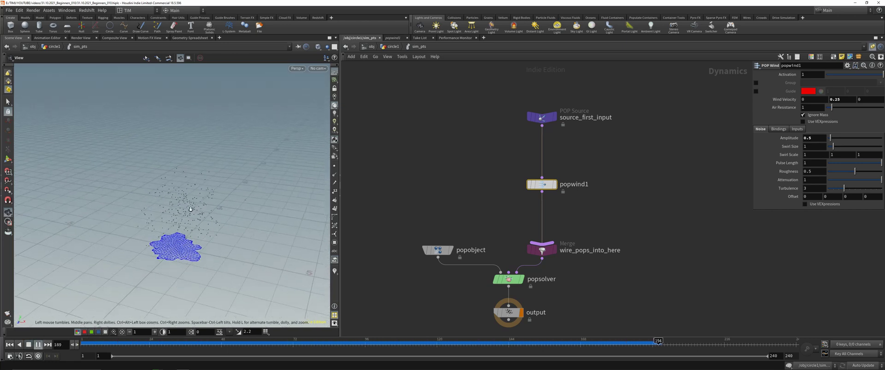
pyautogui.moveTo(102, 344); pyautogui.dragTo(82, 318)
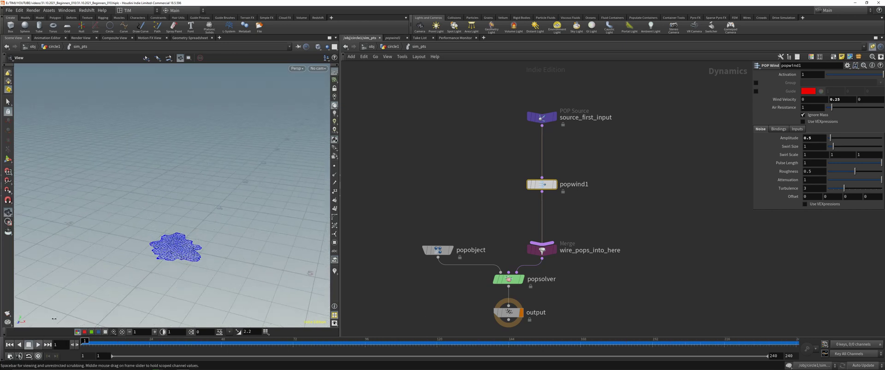
# Set the POP Wind's swirl size to 2 and replay the simulation to check the particle motion
pyautogui.doubleClick(823, 148)
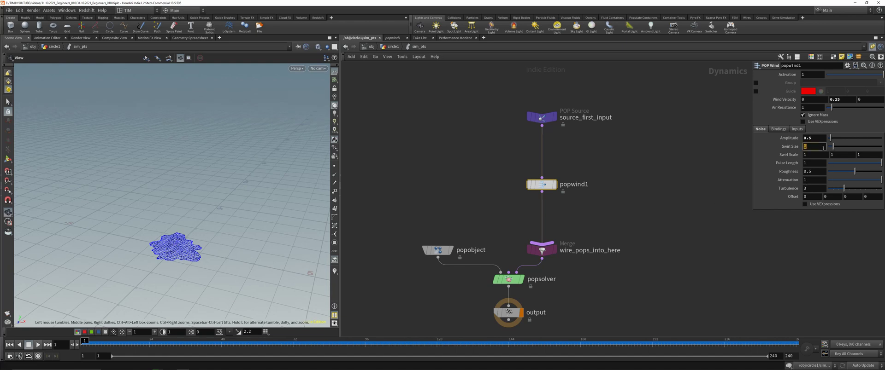
pyautogui.write('2')
pyautogui.press('Return')
pyautogui.click(40, 345)
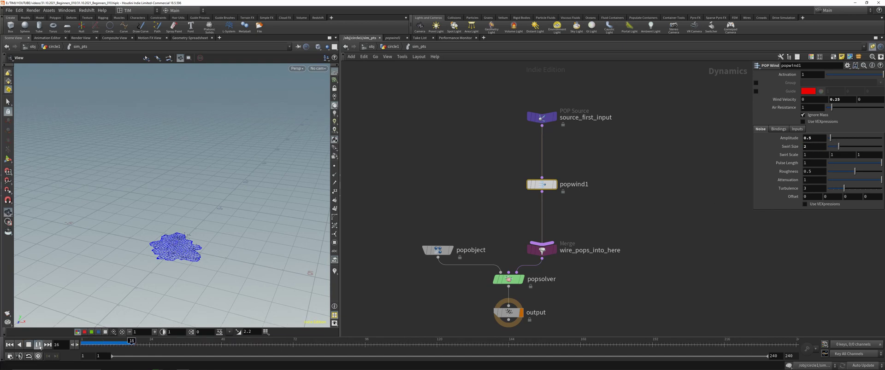
pyautogui.moveTo(192, 213); pyautogui.dragTo(203, 208)
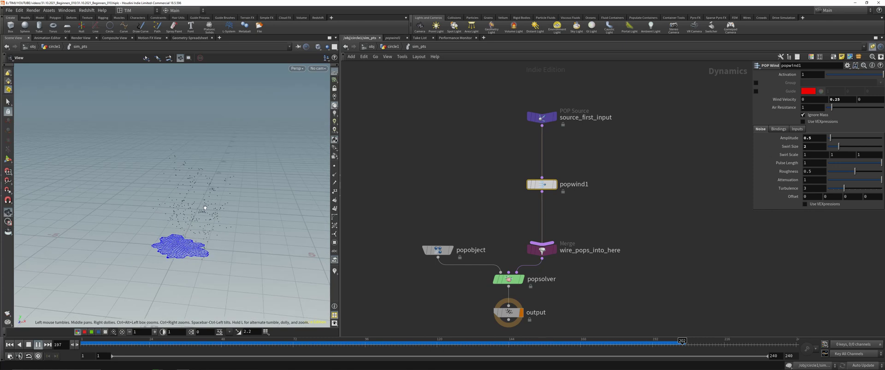
pyautogui.moveTo(153, 345); pyautogui.dragTo(128, 346)
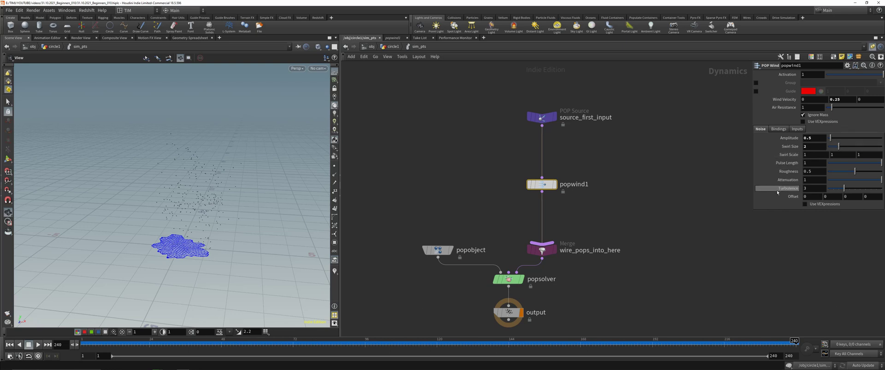
# Move the popwind1 node up closer to source_first_input, leaving space above the merge
pyautogui.moveTo(661, 193); pyautogui.dragTo(657, 182, button='middle')
pyautogui.click(654, 184)
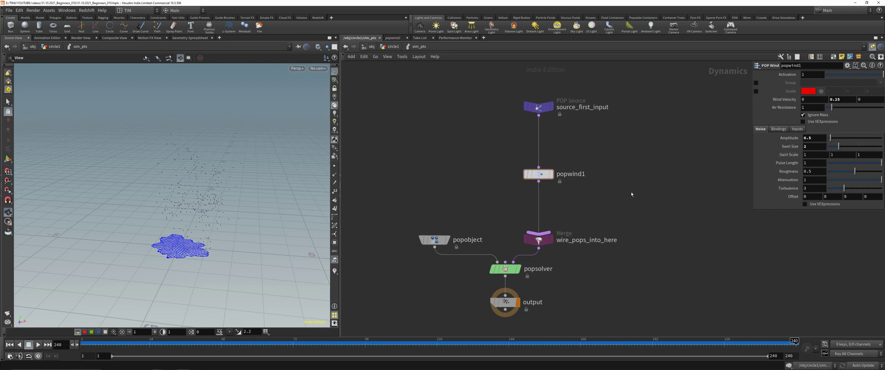
pyautogui.moveTo(551, 174); pyautogui.dragTo(537, 157)
pyautogui.moveTo(479, 184); pyautogui.dragTo(576, 137)
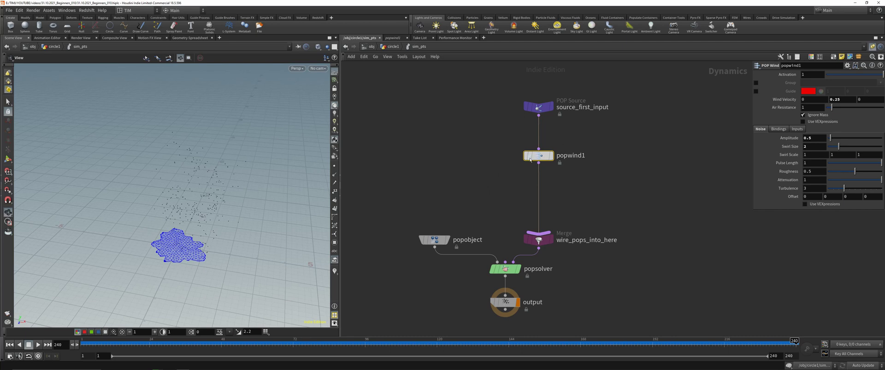
# Scrub through the simulation up to frame 240 and examine the particle motion from different angles
pyautogui.moveTo(210, 196); pyautogui.dragTo(192, 214)
pyautogui.moveTo(200, 341); pyautogui.dragTo(795, 341)
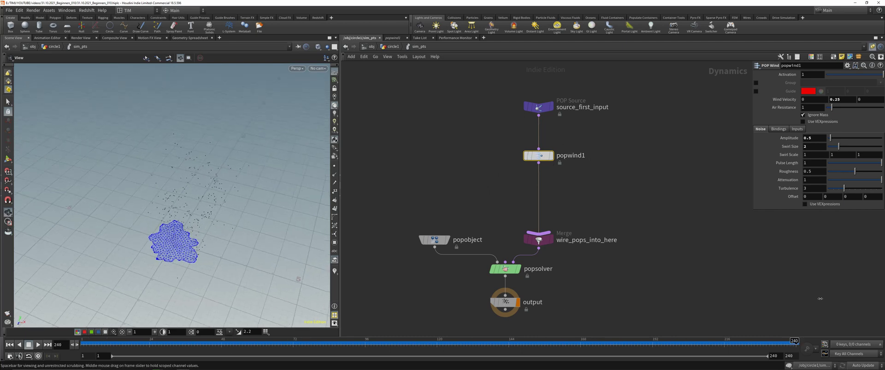
pyautogui.moveTo(205, 232); pyautogui.dragTo(154, 175)
pyautogui.moveTo(88, 342); pyautogui.dragTo(828, 292)
# Set the POP Wind's Y wind velocity to 0.45 and inspect the rising particles
pyautogui.moveTo(188, 156); pyautogui.dragTo(176, 149)
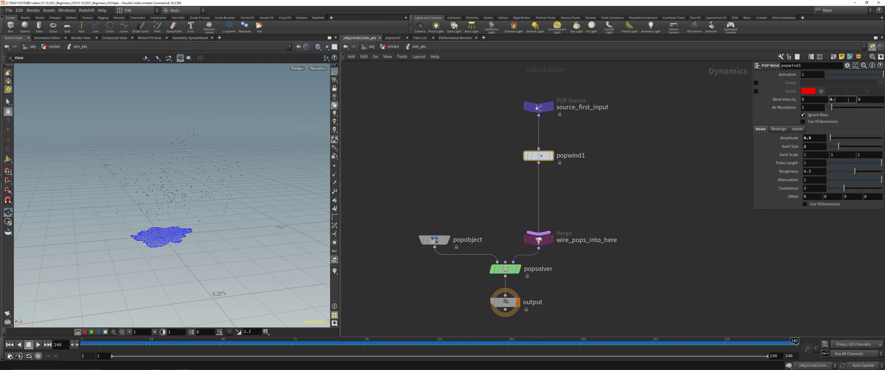
pyautogui.press('Return')
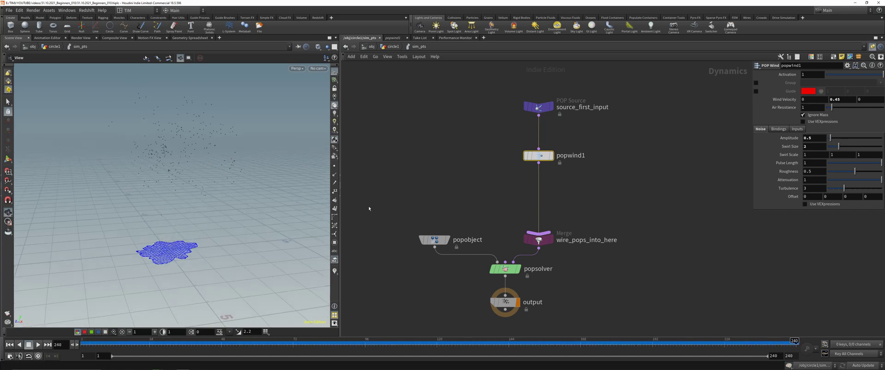
pyautogui.moveTo(210, 173); pyautogui.dragTo(207, 183)
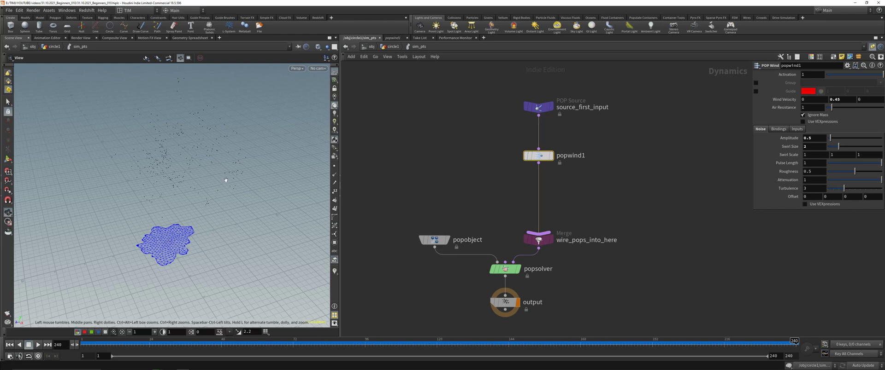
# Add a POP Axis Force node on the wire between popwind1 and the merge
pyautogui.press('Tab')
pyautogui.write('pop')
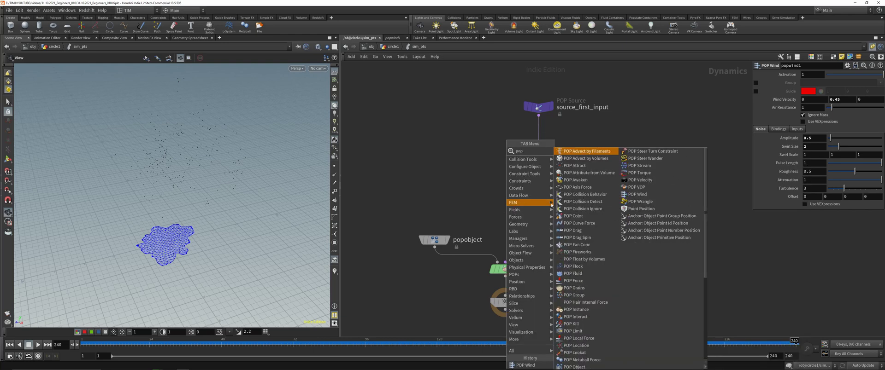
pyautogui.click(577, 187)
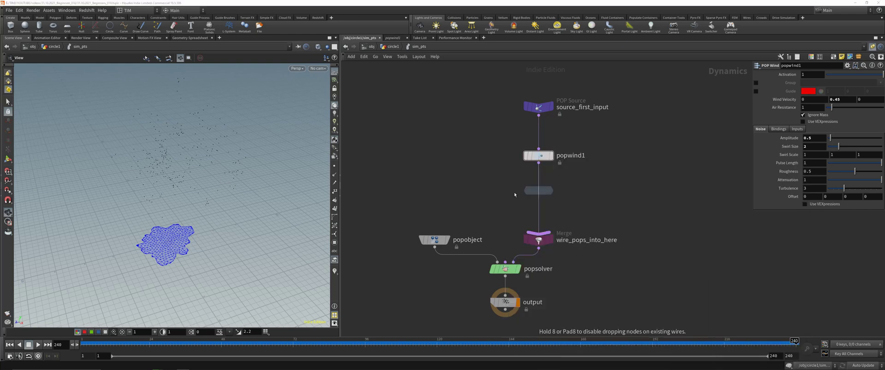
pyautogui.click(538, 190)
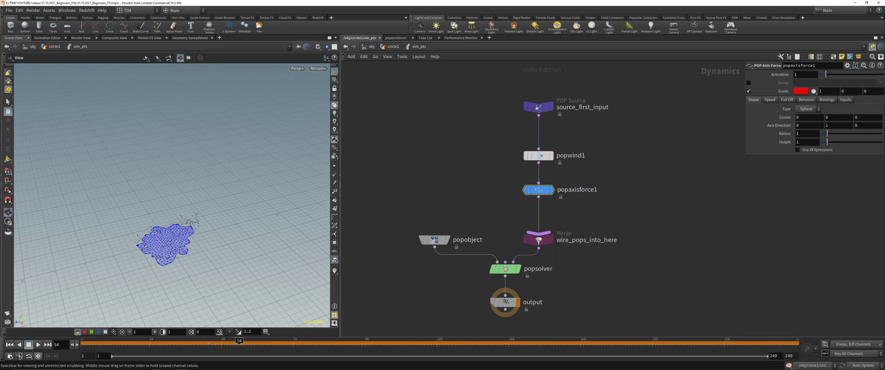
# On frame 1, set the axis force's radius to about 2.26 and height to about 5.06, and play the simulation
pyautogui.hotkey('ctrl', 'Up')
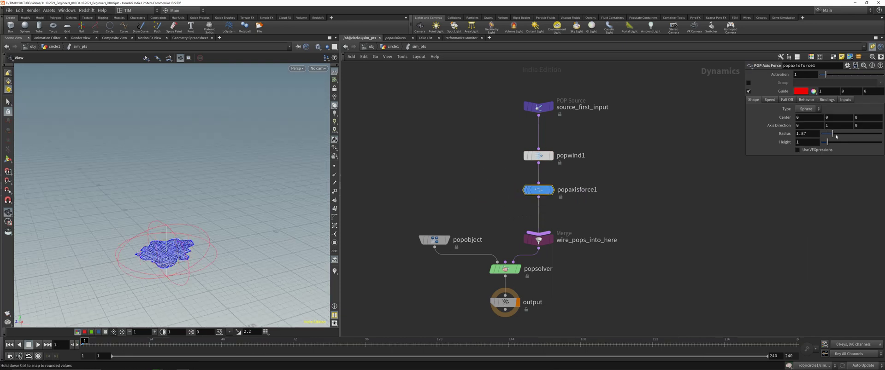
pyautogui.moveTo(835, 143); pyautogui.dragTo(841, 144)
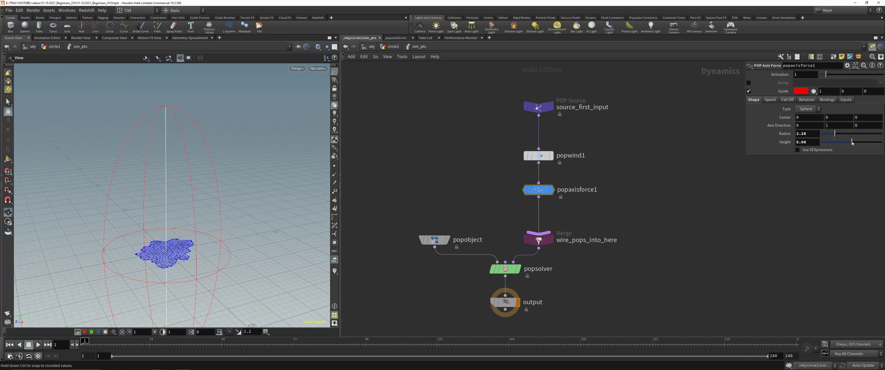
pyautogui.click(37, 345)
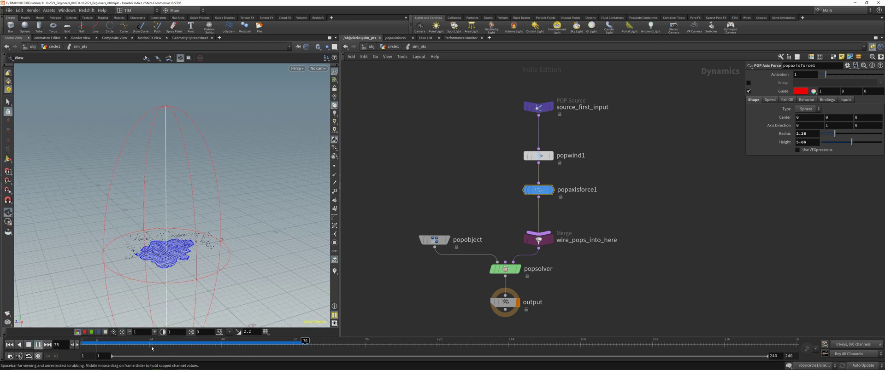
pyautogui.click(194, 345)
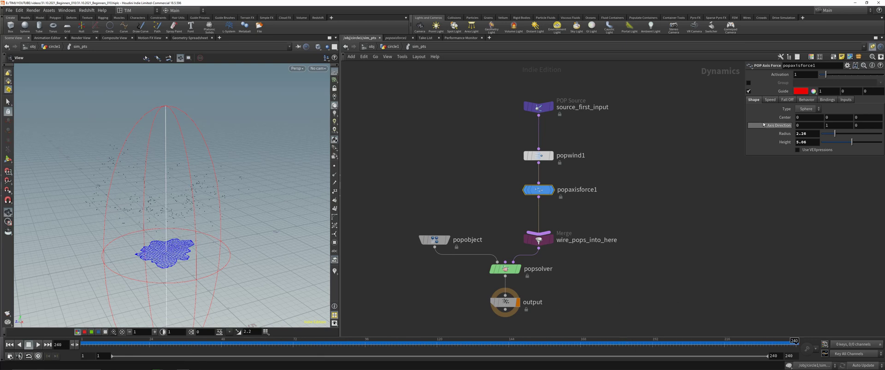
# Try an orbit speed of 0.72 and a suction speed of 1.32 on the axis force, and replay the simulation
pyautogui.click(769, 100)
pyautogui.moveTo(825, 109); pyautogui.dragTo(824, 110)
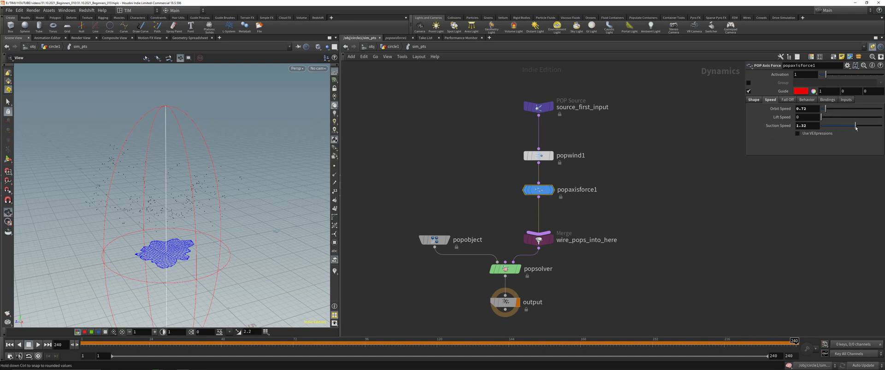
pyautogui.click(38, 344)
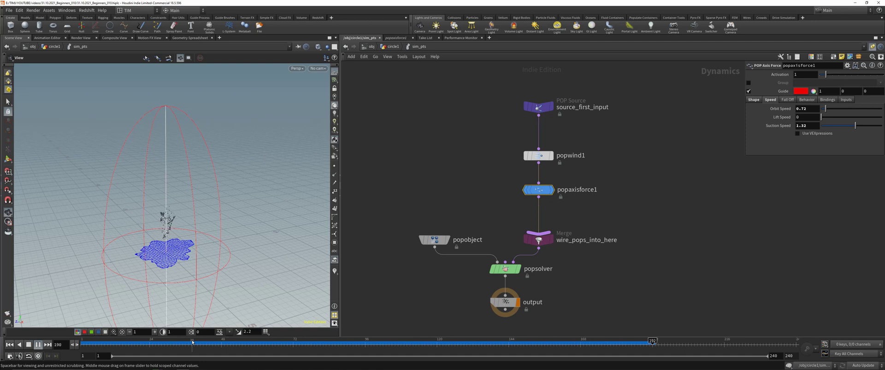
pyautogui.moveTo(159, 343); pyautogui.dragTo(799, 340)
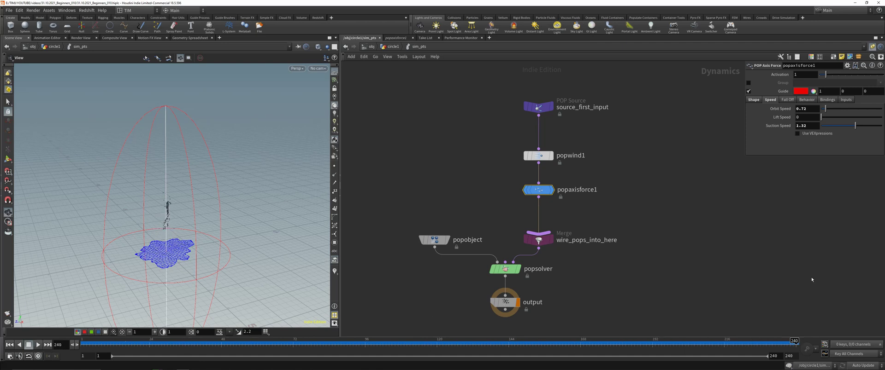
# Set the axis force's suction speed to 0.13 and replay the simulation from the first frame
pyautogui.moveTo(833, 130); pyautogui.dragTo(829, 129)
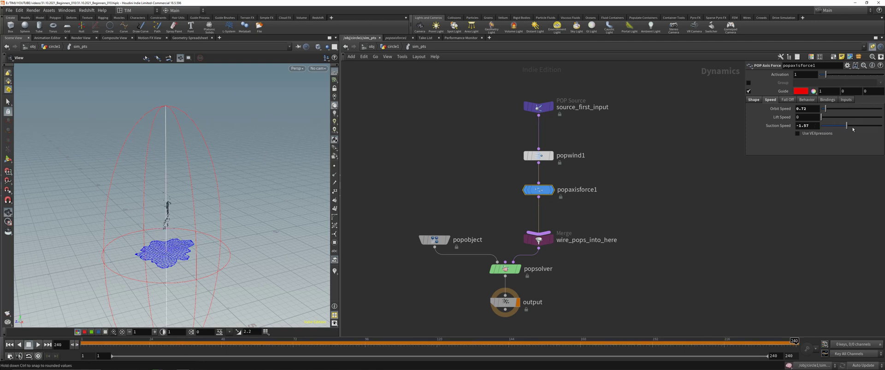
pyautogui.moveTo(804, 125); pyautogui.dragTo(849, 139, button='middle')
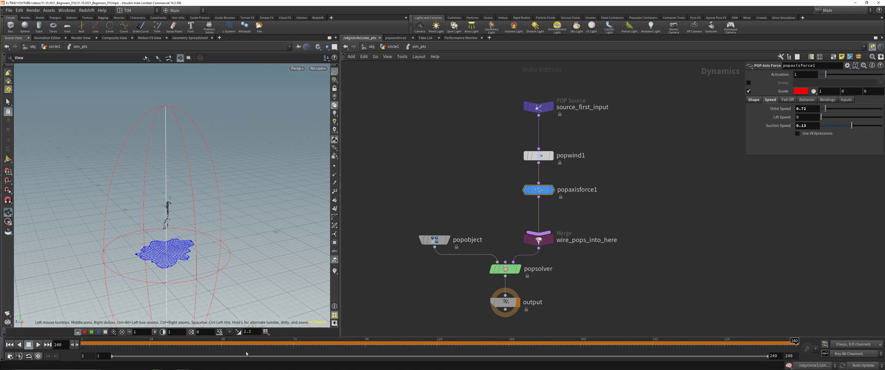
pyautogui.click(10, 345)
pyautogui.click(38, 345)
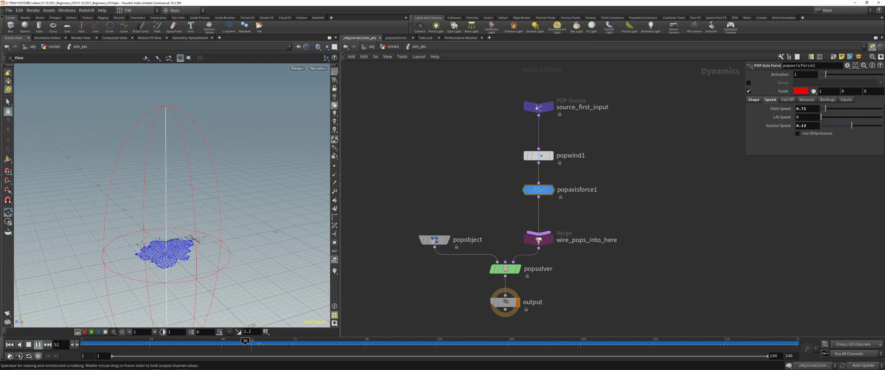
# Set the axis force's orbit speed to 0.25 and replay the simulation from the start
pyautogui.click(812, 107)
pyautogui.write('0.25')
pyautogui.press('Return')
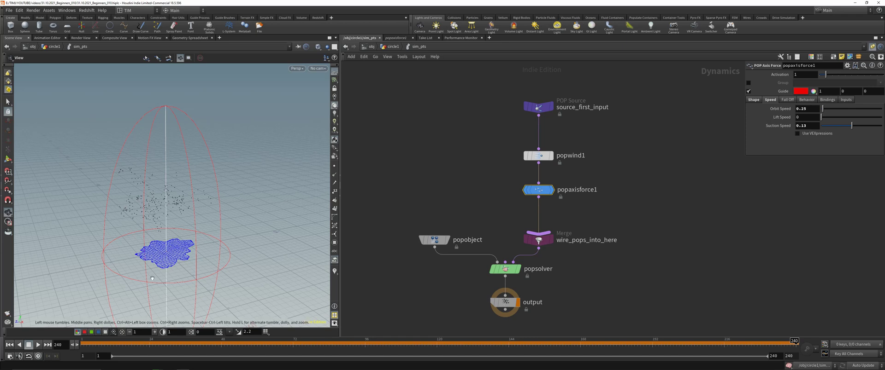
pyautogui.moveTo(85, 345); pyautogui.dragTo(14, 326)
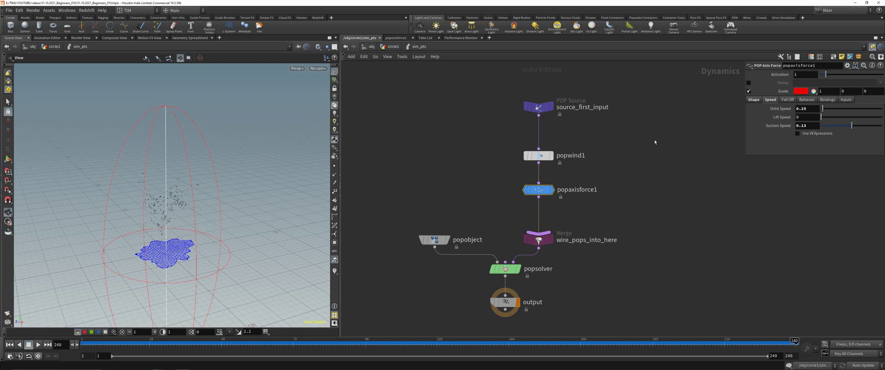
# Set popwind1's Y wind velocity to 0.75, reselect popaxisforce1 and replay the simulation
pyautogui.click(545, 156)
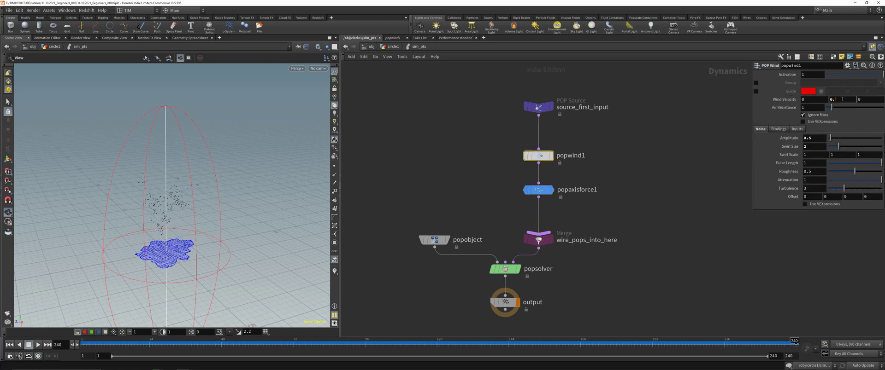
pyautogui.press('Return')
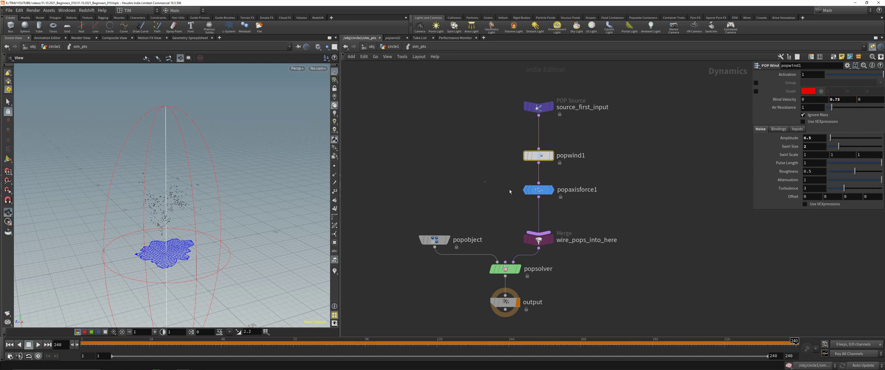
pyautogui.click(526, 190)
pyautogui.press('Up')
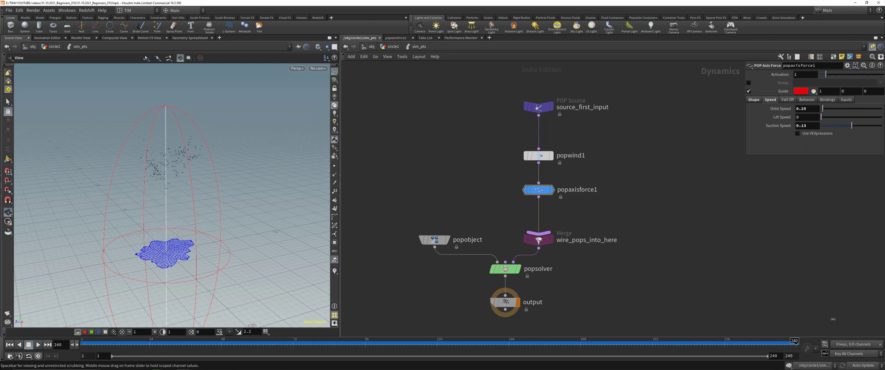
# Return to the circle1 geometry network, add a Trail node after sim_pts and display it
pyautogui.press('u')
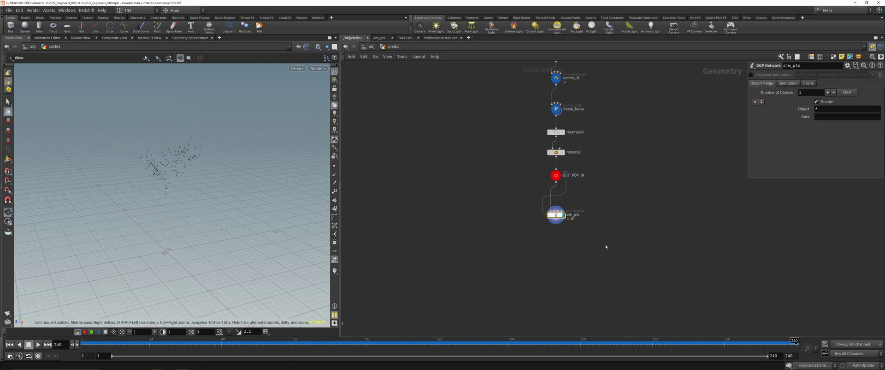
pyautogui.moveTo(599, 224); pyautogui.dragTo(485, 232, button='middle')
pyautogui.scroll(3, 585, 163)
pyautogui.press('Tab')
pyautogui.moveTo(594, 136)
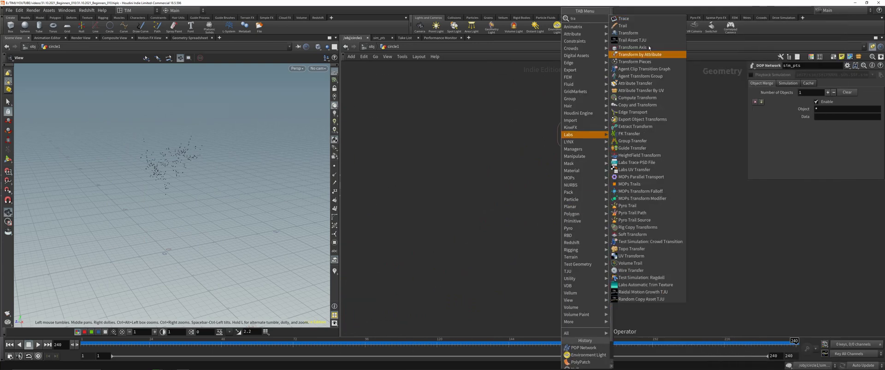
pyautogui.click(615, 187)
pyautogui.press('l')
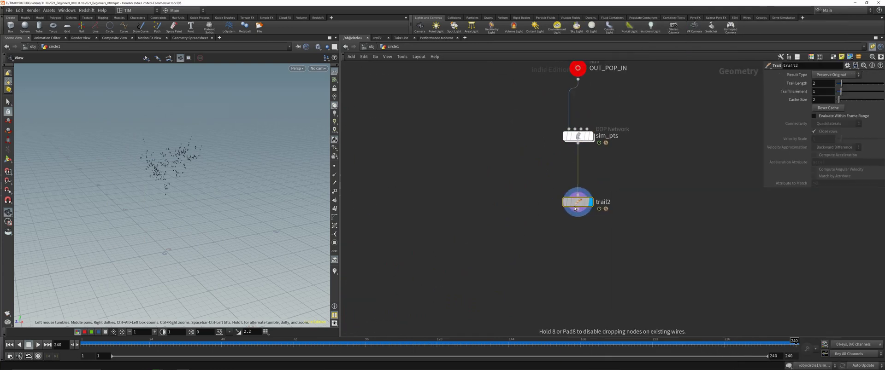
# Set trail2 to Connect as Polygons with a trail length of $FEND, disable Close rows, and inspect the strands
pyautogui.click(828, 75)
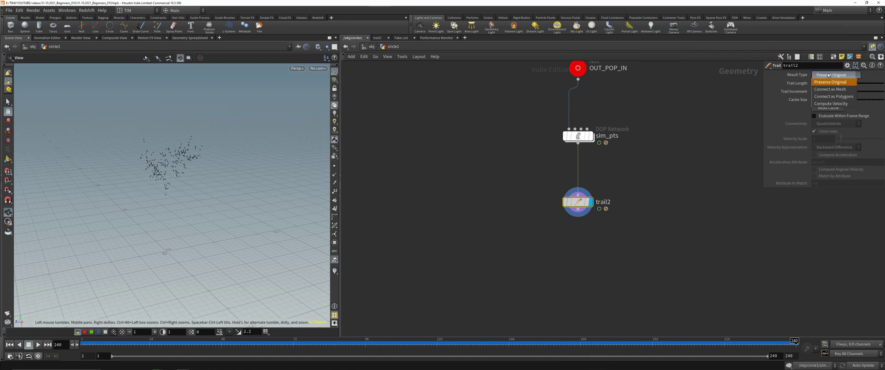
pyautogui.click(824, 98)
pyautogui.press('h')
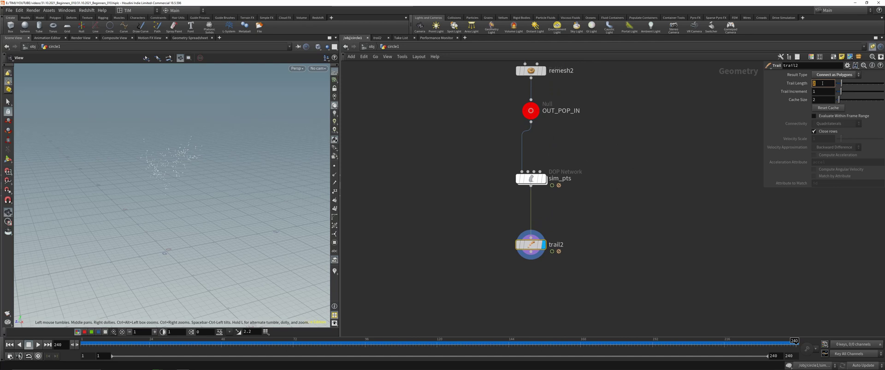
pyautogui.write('$')
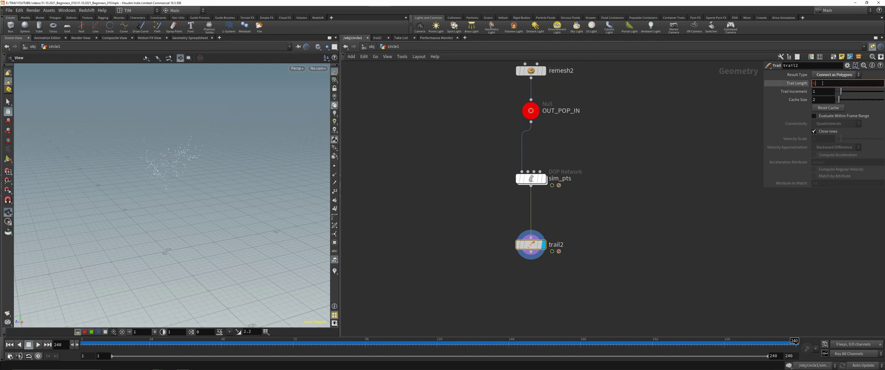
pyautogui.write('FEND')
pyautogui.press('Return')
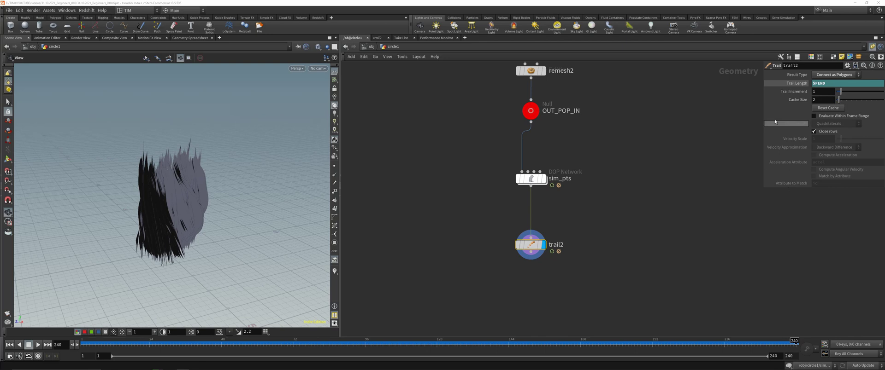
pyautogui.click(818, 133)
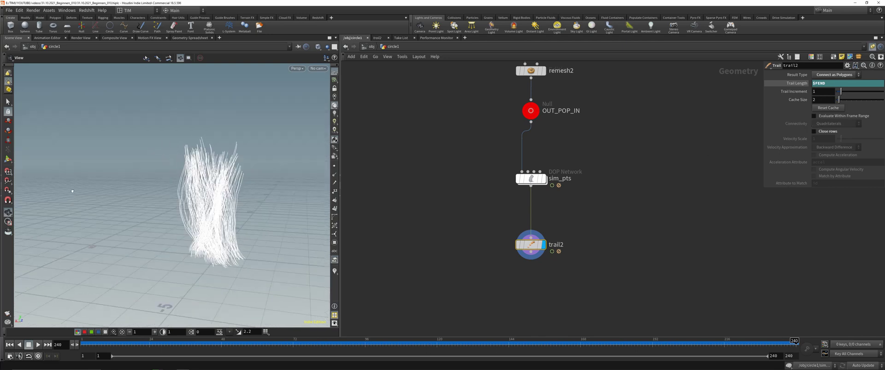
pyautogui.moveTo(290, 345); pyautogui.dragTo(795, 344)
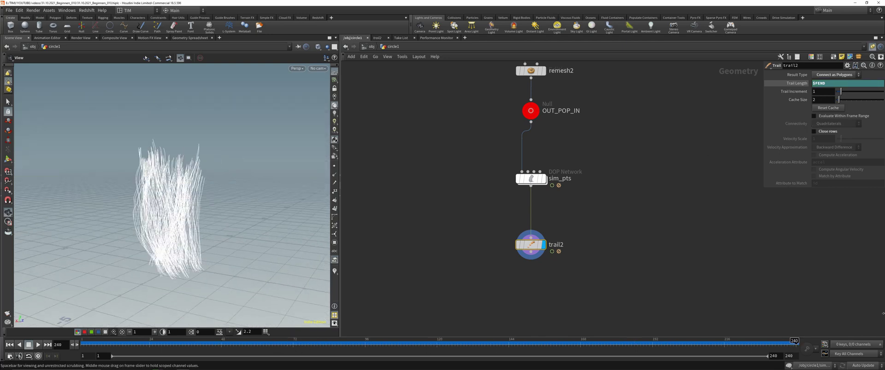
pyautogui.moveTo(100, 182); pyautogui.dragTo(60, 180)
pyautogui.scroll(3, 60, 180)
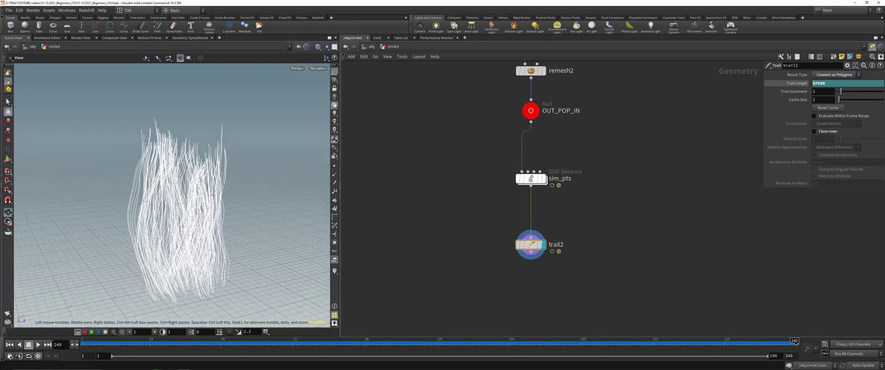
# Inside sim_pts, set popwind1's Y wind velocity to 1, noise amplitude to 0.75 and swirl size to 1.25
pyautogui.click(532, 178)
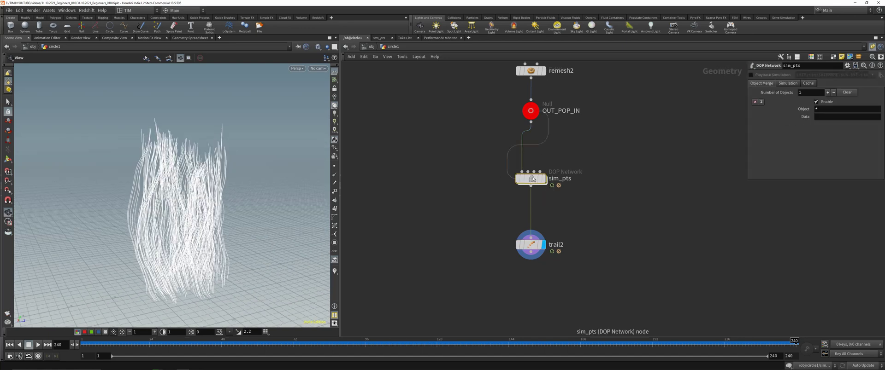
pyautogui.moveTo(531, 179)
pyautogui.moveTo(489, 90); pyautogui.dragTo(478, 151, button='middle')
pyautogui.scroll(-3, 476, 151)
pyautogui.doubleClick(505, 260)
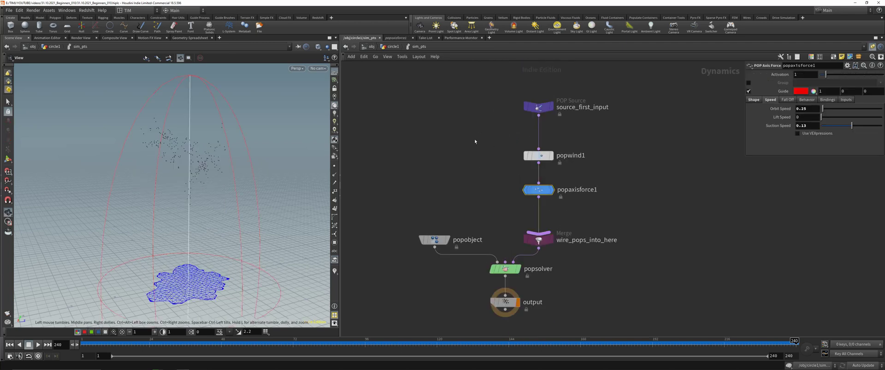
pyautogui.click(538, 156)
pyautogui.click(848, 99)
pyautogui.write('1')
pyautogui.press('Return')
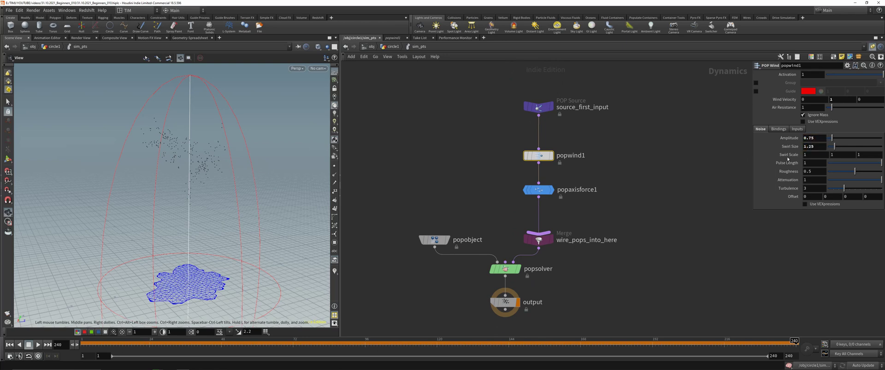
# Return to the circle1 network, replay the strands from the first frame and scrub to frame 114
pyautogui.press('u')
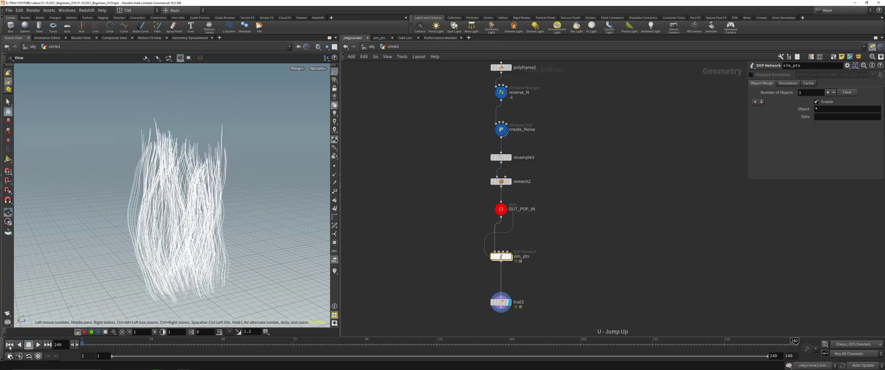
pyautogui.click(9, 345)
pyautogui.click(38, 345)
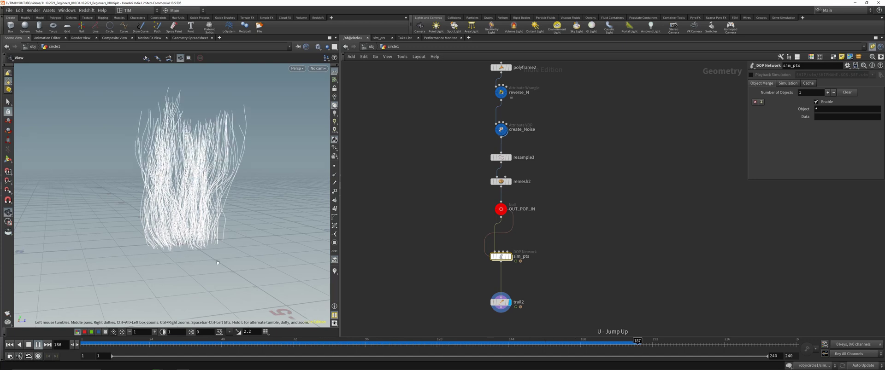
pyautogui.moveTo(223, 345)
pyautogui.mouseDown()
pyautogui.moveTo(83, 341)
pyautogui.moveTo(418, 342)
pyautogui.mouseUp()
# Display circle2, polyframe2 and create_Noise in turn to examine the size and outline of the emitting shape
pyautogui.moveTo(430, 140); pyautogui.dragTo(415, 247, button='middle')
pyautogui.click(485, 148)
pyautogui.press('r')
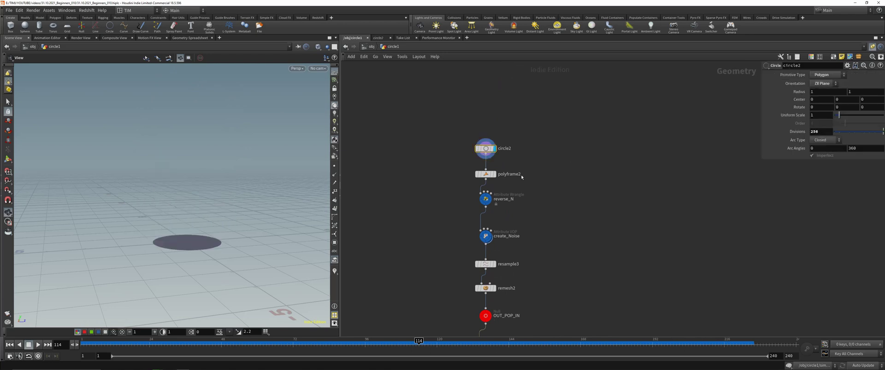
pyautogui.click(486, 175)
pyautogui.press('r')
pyautogui.moveTo(239, 198)
pyautogui.mouseDown()
pyautogui.moveTo(228, 240)
pyautogui.moveTo(198, 239)
pyautogui.moveTo(211, 247)
pyautogui.mouseUp()
pyautogui.click(484, 236)
pyautogui.press('r')
pyautogui.hotkey('space', 'g')
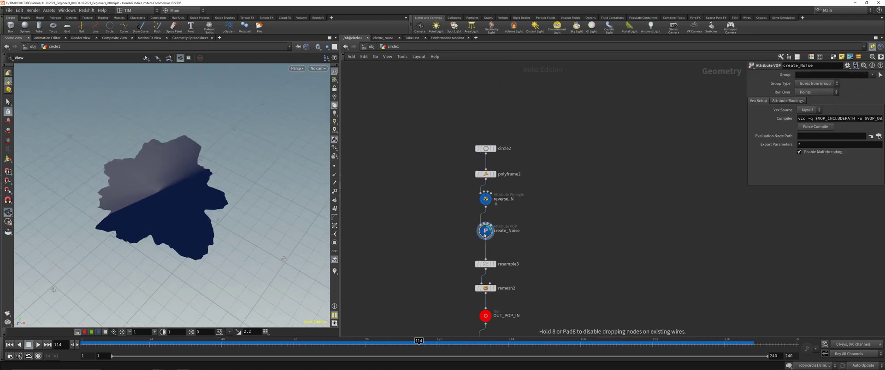
# Insert a Transform node between create_Noise and resample3 and display it
pyautogui.scroll(5, 465, 243)
pyautogui.press('Tab')
pyautogui.write('tr')
pyautogui.press('Down')
pyautogui.press('Down')
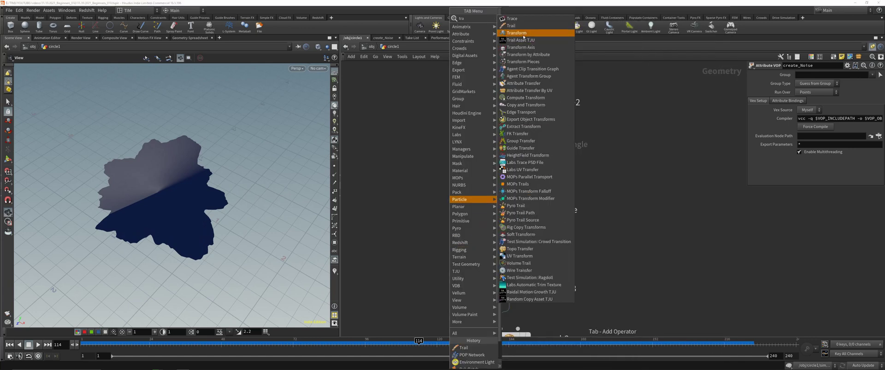
pyautogui.press('Return')
pyautogui.click(527, 259)
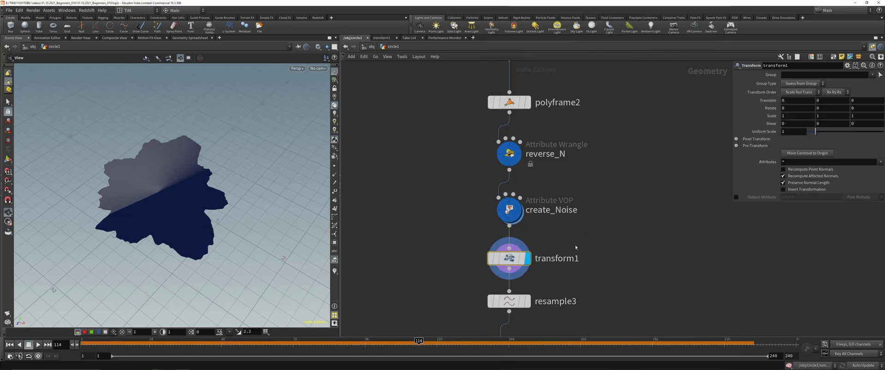
# On frame 1, set transform1's uniform scale to 0.5
pyautogui.scroll(1, 582, 248)
pyautogui.moveTo(582, 248); pyautogui.dragTo(574, 210, button='middle')
pyautogui.moveTo(414, 344); pyautogui.dragTo(82, 344)
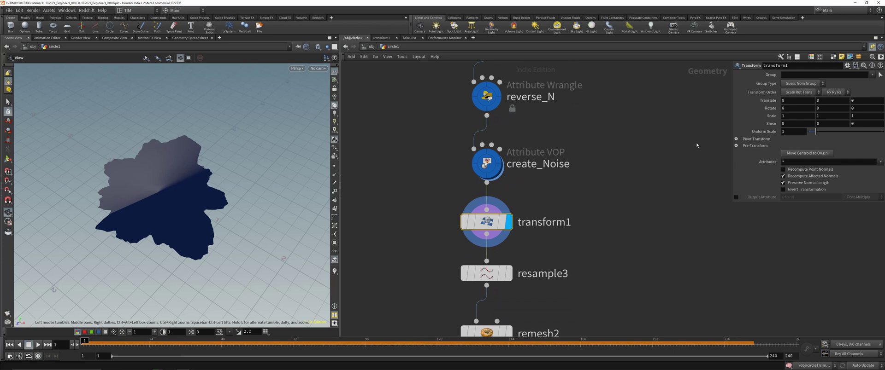
pyautogui.moveTo(814, 134); pyautogui.dragTo(811, 133)
pyautogui.click(801, 132)
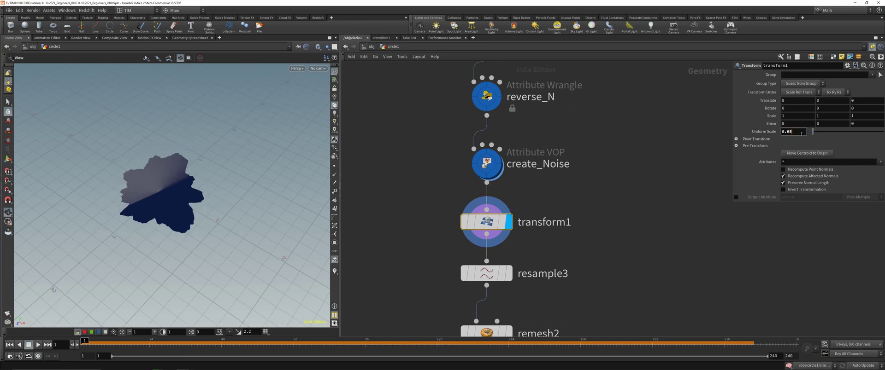
pyautogui.write('0.5')
pyautogui.press('Return')
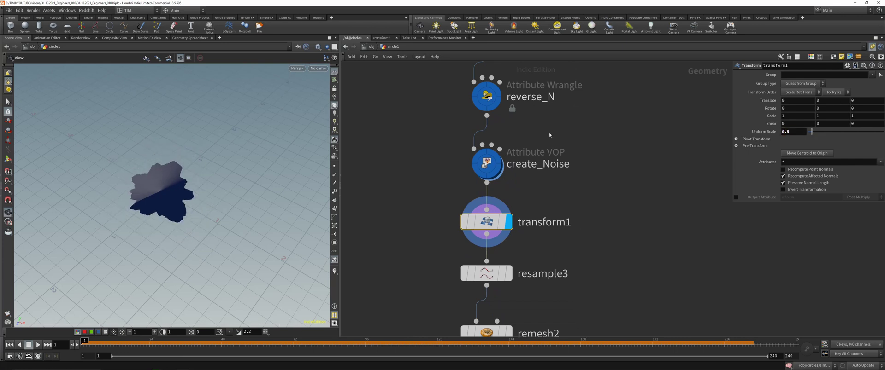
# Display trail2, play the simulation briefly and return to the first frame
pyautogui.scroll(-5, 552, 135)
pyautogui.scroll(2, 529, 167)
pyautogui.moveTo(608, 188); pyautogui.dragTo(579, 133, button='middle')
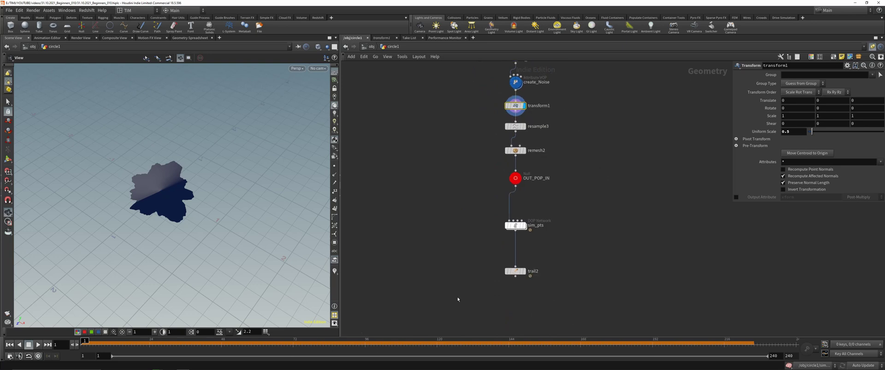
pyautogui.click(524, 272)
pyautogui.click(38, 346)
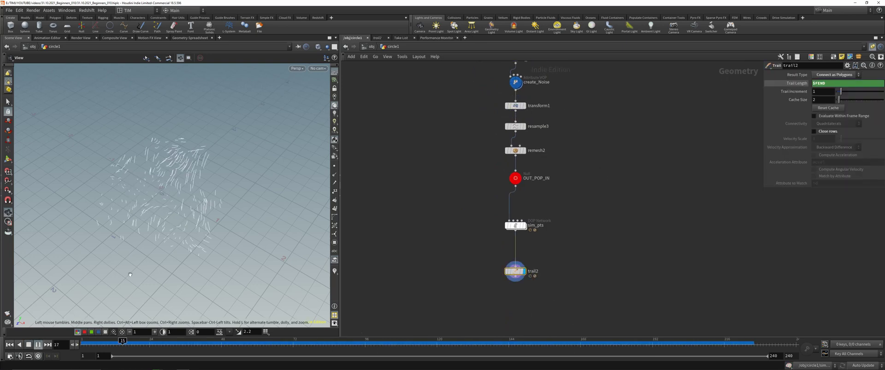
pyautogui.click(10, 345)
# Reset the sim_pts simulation and replay the strands up to frame 240
pyautogui.moveTo(488, 239); pyautogui.dragTo(561, 218)
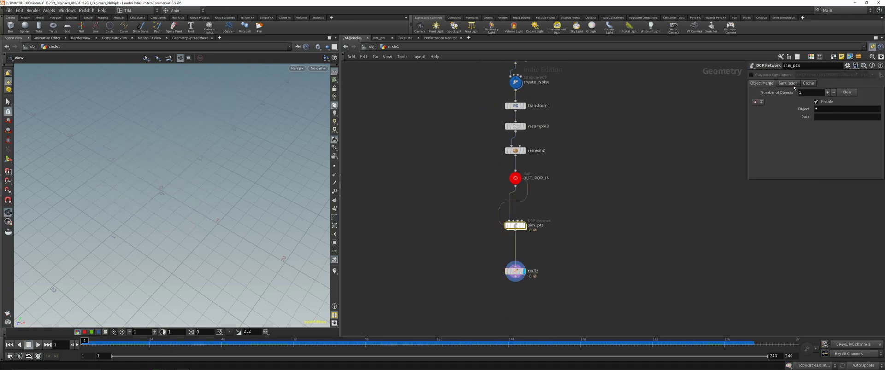
pyautogui.click(788, 83)
pyautogui.click(759, 95)
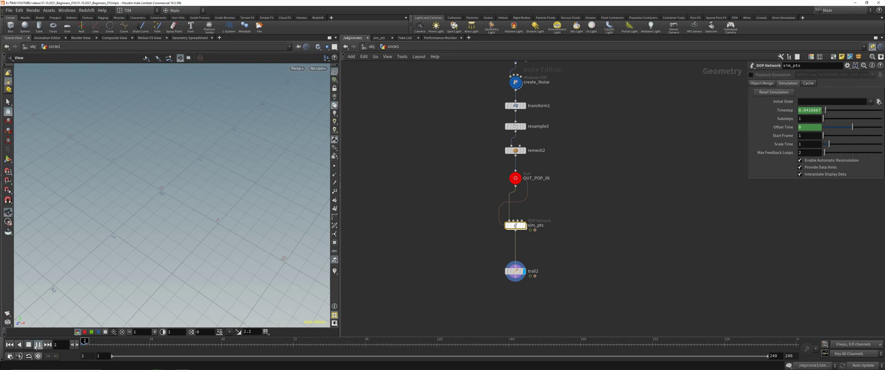
pyautogui.press('Up')
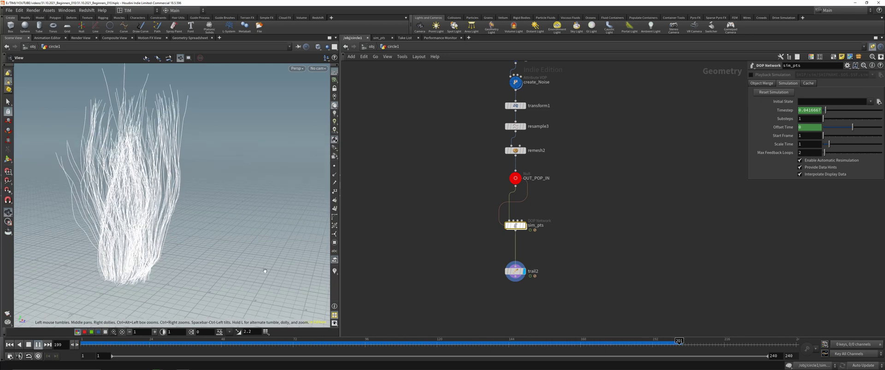
pyautogui.click(230, 343)
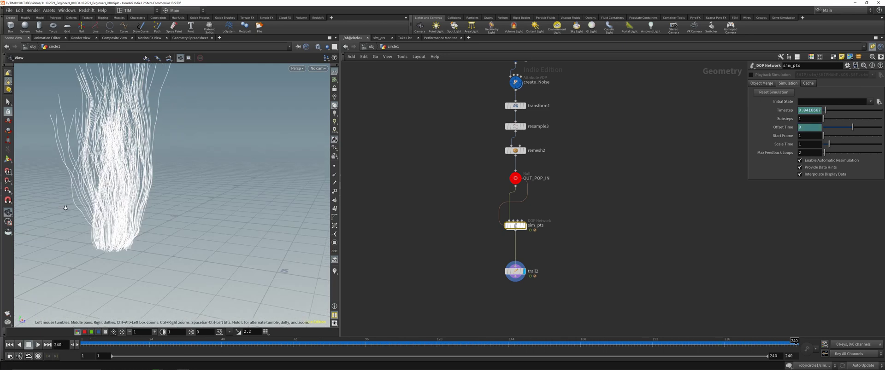
# Examine the existing reference network to see which nodes follow its Trail node
pyautogui.scroll(-3, 515, 224)
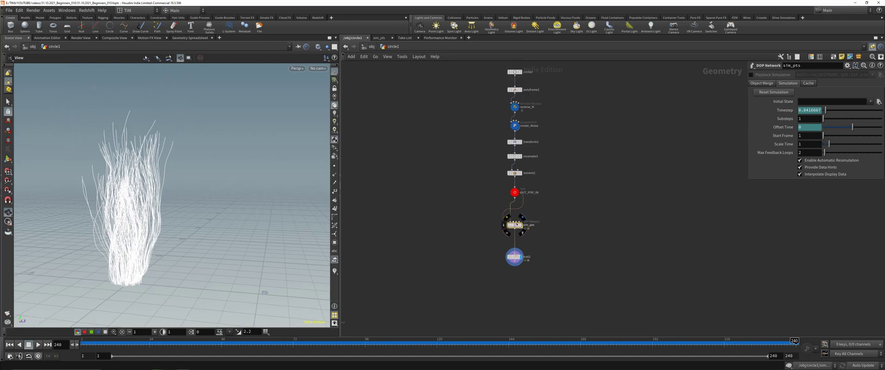
pyautogui.moveTo(499, 277); pyautogui.dragTo(640, 185, button='middle')
pyautogui.scroll(3, 579, 246)
pyautogui.scroll(-3, 574, 207)
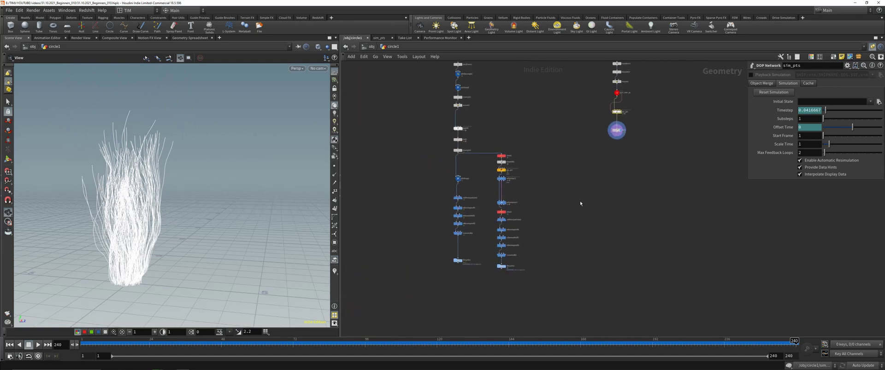
pyautogui.scroll(4, 463, 201)
pyautogui.scroll(-1, 461, 201)
pyautogui.moveTo(480, 162); pyautogui.dragTo(389, 233, button='middle')
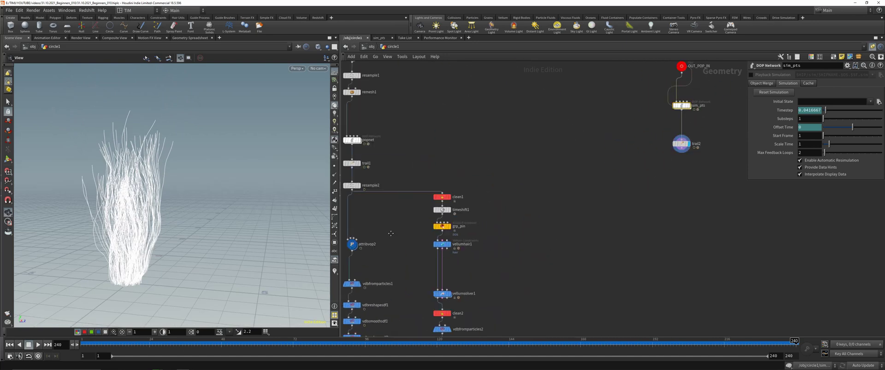
# Add a Resample node after trail2 and display it
pyautogui.scroll(2, 734, 180)
pyautogui.moveTo(733, 179); pyautogui.dragTo(551, 249, button='middle')
pyautogui.moveTo(455, 235); pyautogui.dragTo(484, 193)
pyautogui.scroll(2, 484, 235)
pyautogui.press('Tab')
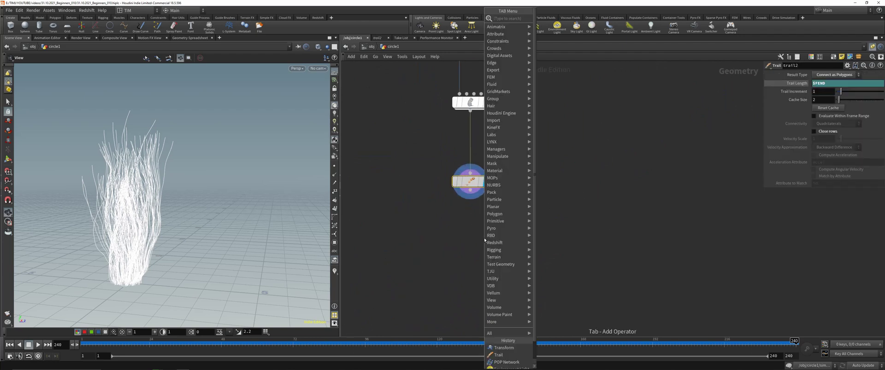
pyautogui.moveTo(511, 58)
pyautogui.click(541, 93)
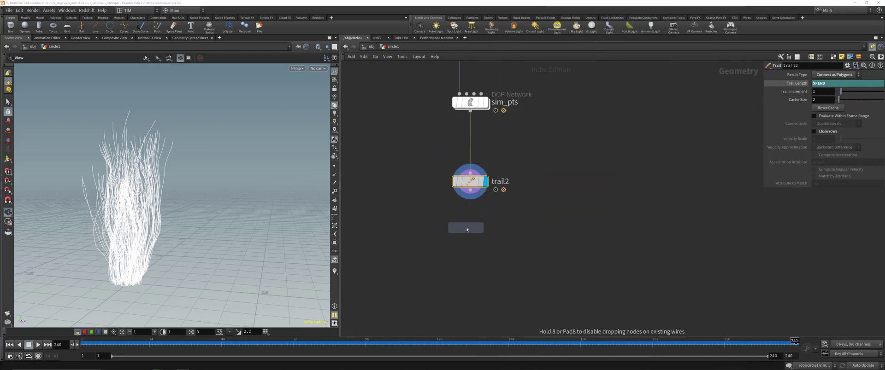
pyautogui.click(470, 227)
pyautogui.press('r')
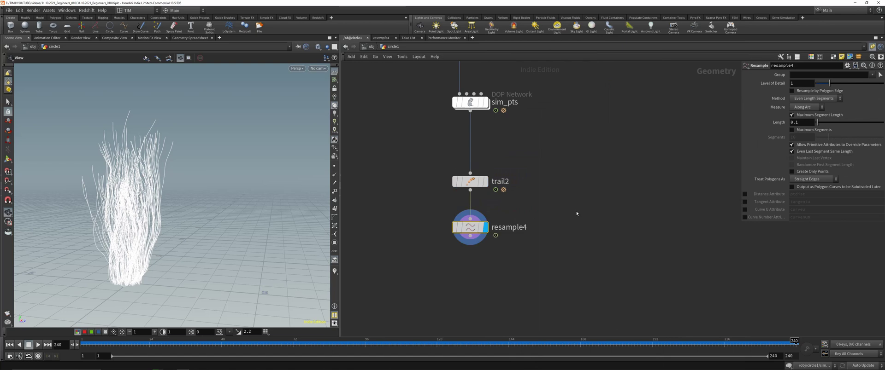
# With point display on, set resample4 to treat polygons as Subdivision Curves and enable its Curve U Attribute curveu
pyautogui.click(334, 162)
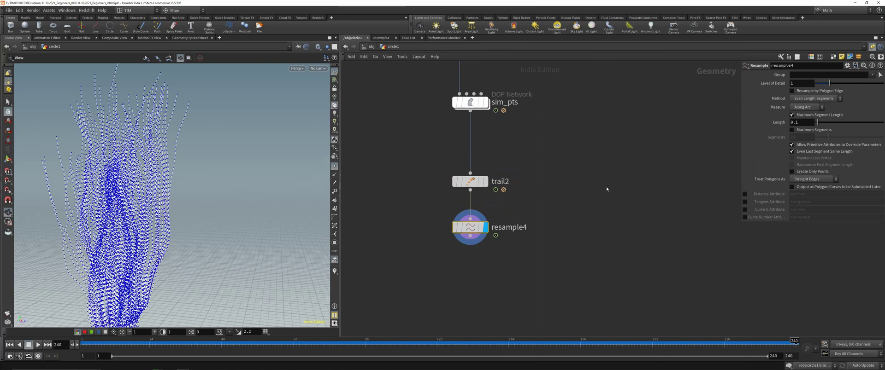
pyautogui.click(817, 180)
pyautogui.click(806, 194)
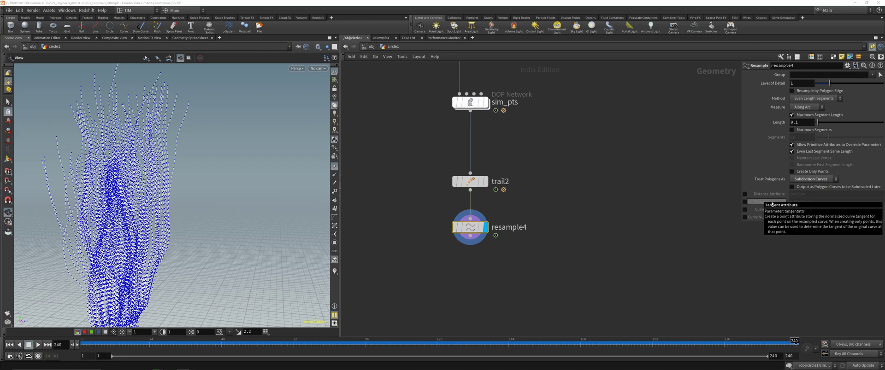
pyautogui.click(744, 209)
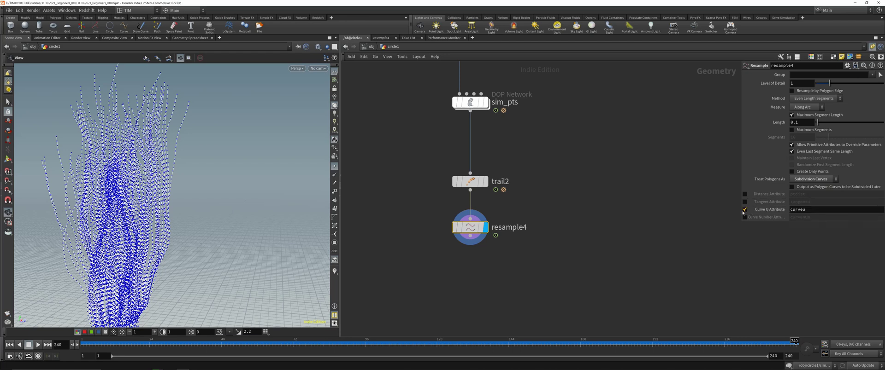
# Set resample4's segment length to 0.05, checking the point spacing and finishing with point display off
pyautogui.click(333, 168)
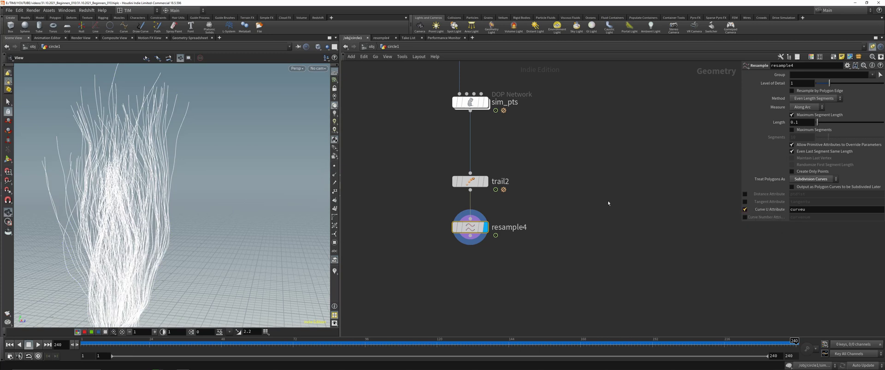
pyautogui.click(334, 167)
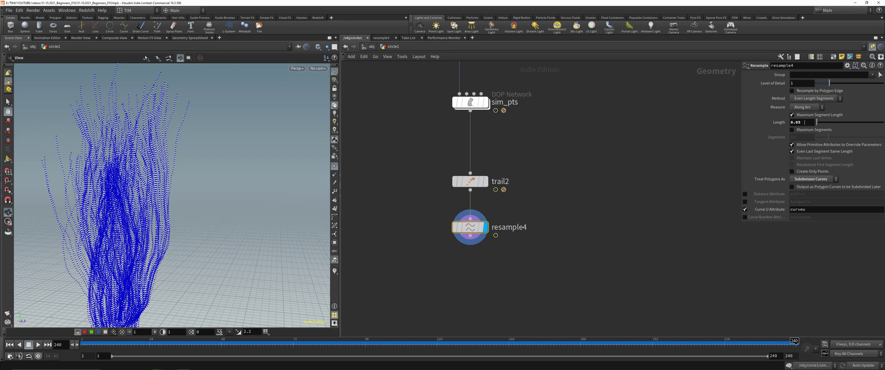
pyautogui.click(335, 166)
# Add an Attribute VOP below resample4, wire it to the Resample node and display it
pyautogui.moveTo(469, 266); pyautogui.dragTo(485, 204, button='middle')
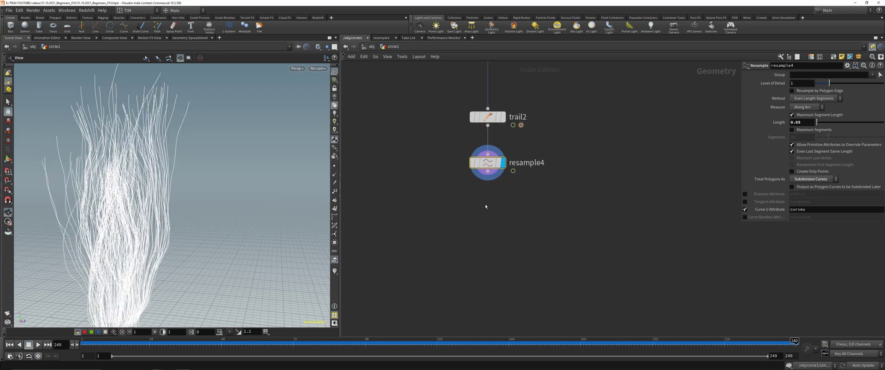
pyautogui.press('Tab')
pyautogui.write('vop')
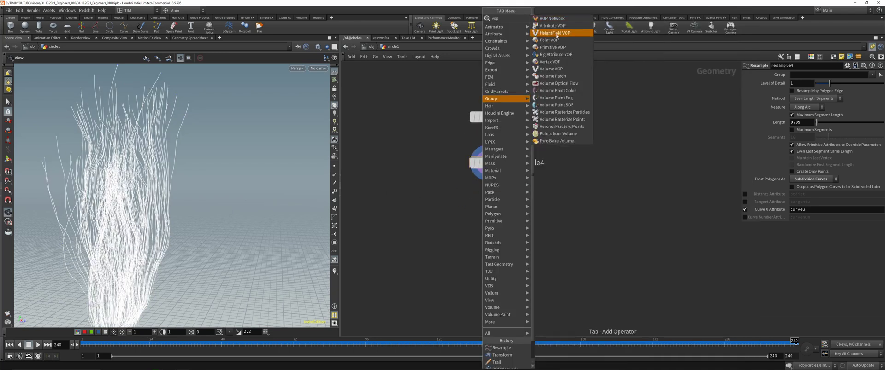
pyautogui.click(561, 28)
pyautogui.click(487, 222)
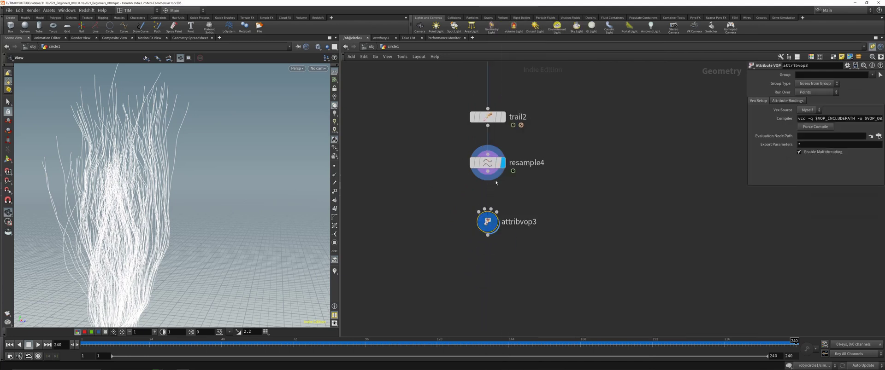
pyautogui.press('r')
# Inside attribvop3, add a Bind node below the global parameters and name its attribute curveu
pyautogui.doubleClick(488, 223)
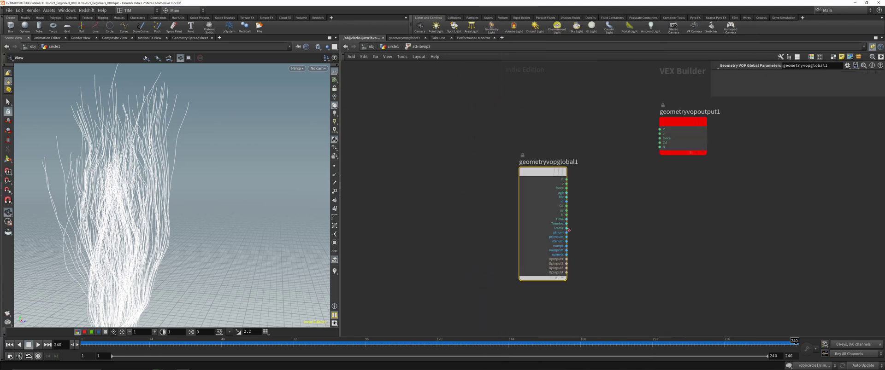
pyautogui.moveTo(694, 123); pyautogui.dragTo(580, 91, button='middle')
pyautogui.moveTo(558, 117); pyautogui.dragTo(654, 150)
pyautogui.press('Tab')
pyautogui.write('bin')
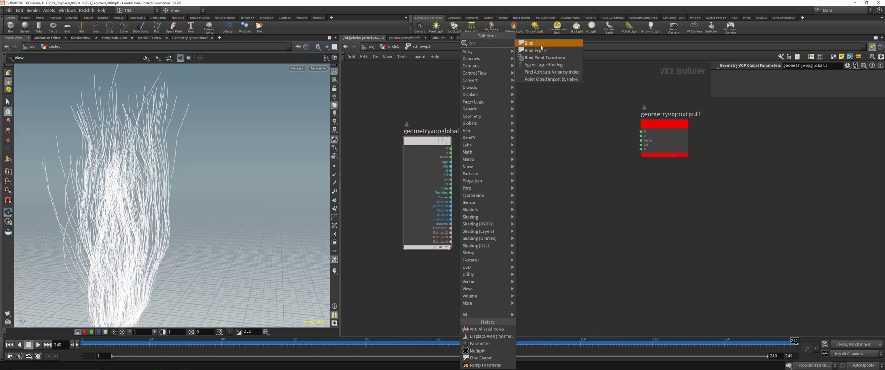
pyautogui.click(541, 44)
pyautogui.click(482, 291)
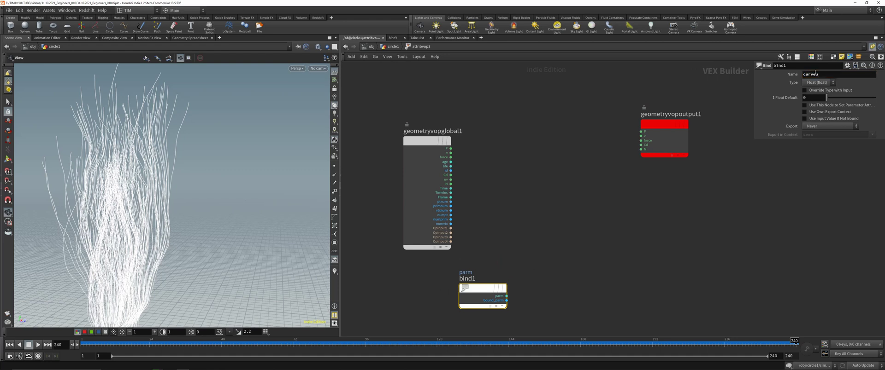
pyautogui.click(664, 139)
# Add a Ramp Parameter of type Spline Ramp (float) and feed the curveu bind into its input
pyautogui.moveTo(445, 236); pyautogui.dragTo(414, 243)
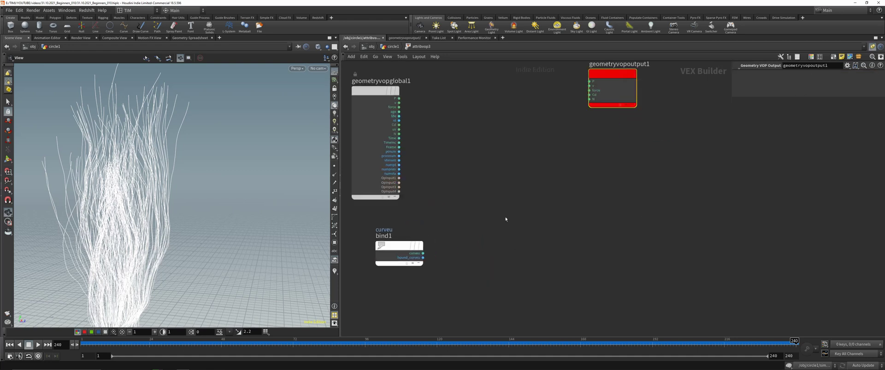
pyautogui.press('Tab')
pyautogui.write('ra')
pyautogui.click(585, 80)
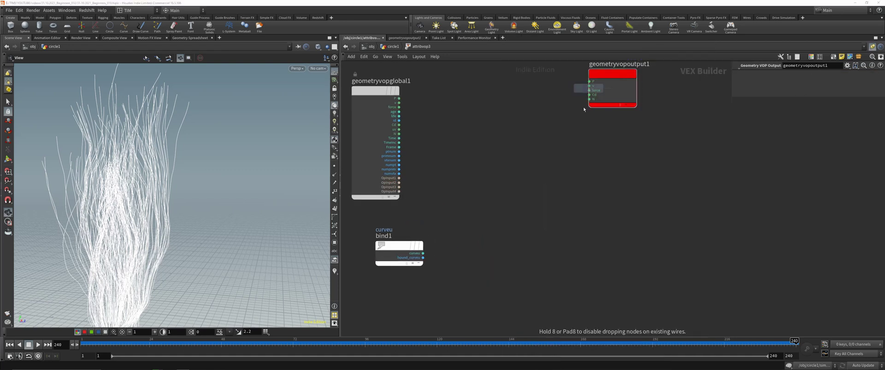
pyautogui.click(476, 203)
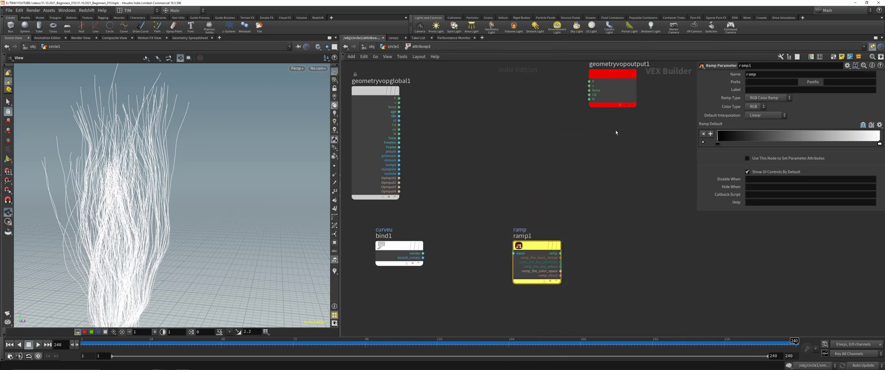
pyautogui.click(762, 99)
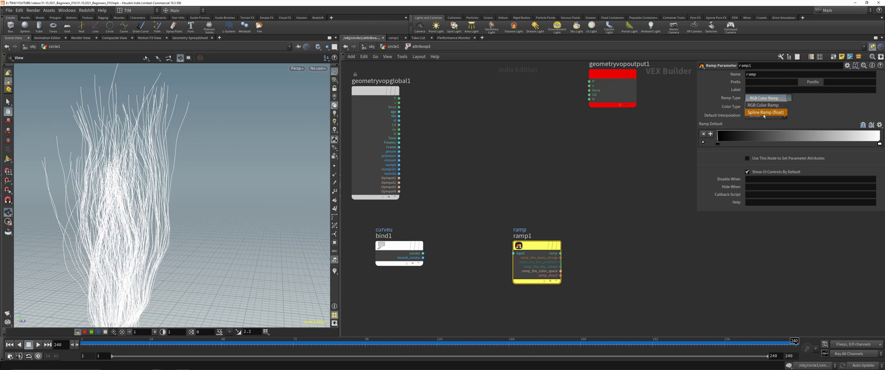
pyautogui.click(760, 112)
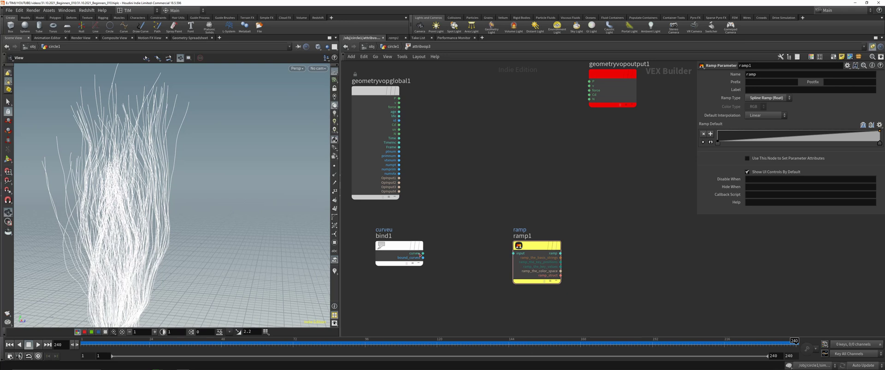
pyautogui.moveTo(423, 253); pyautogui.dragTo(514, 253)
# Add a Bind node fed by the ramp output and name its attribute pscale
pyautogui.moveTo(565, 245); pyautogui.dragTo(497, 225, button='middle')
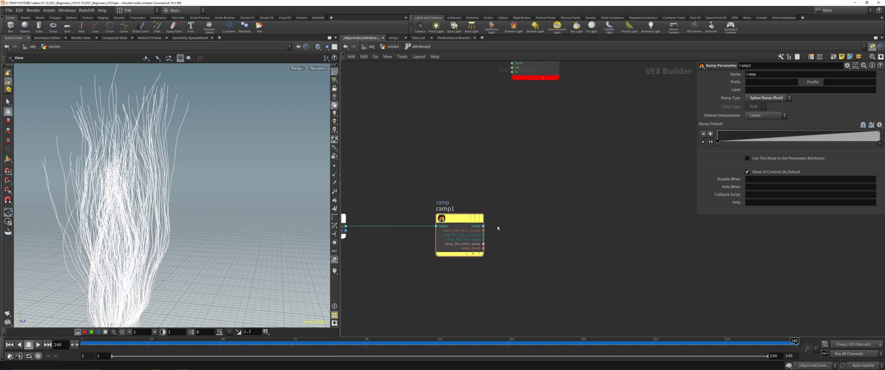
pyautogui.moveTo(483, 226); pyautogui.dragTo(569, 220)
pyautogui.write('bin')
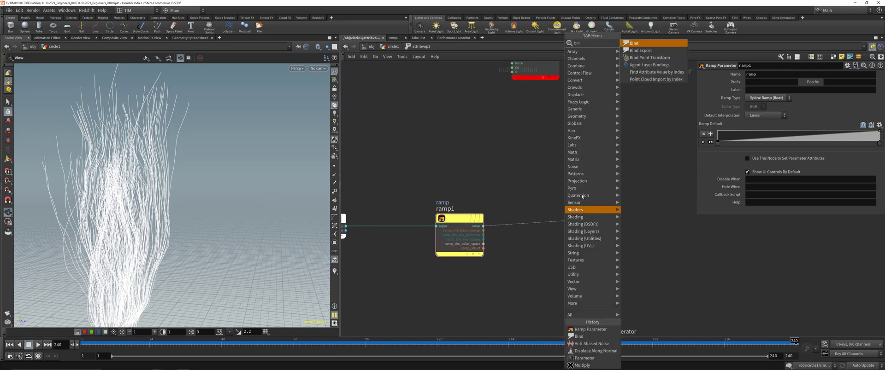
pyautogui.click(634, 43)
pyautogui.click(570, 221)
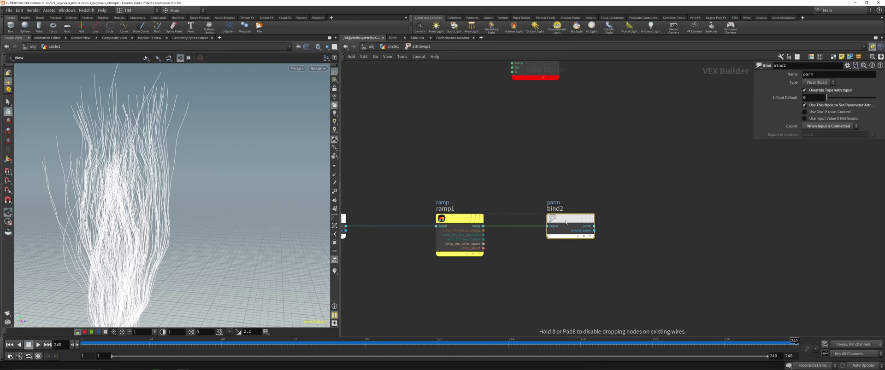
pyautogui.click(819, 74)
pyautogui.write('pscale')
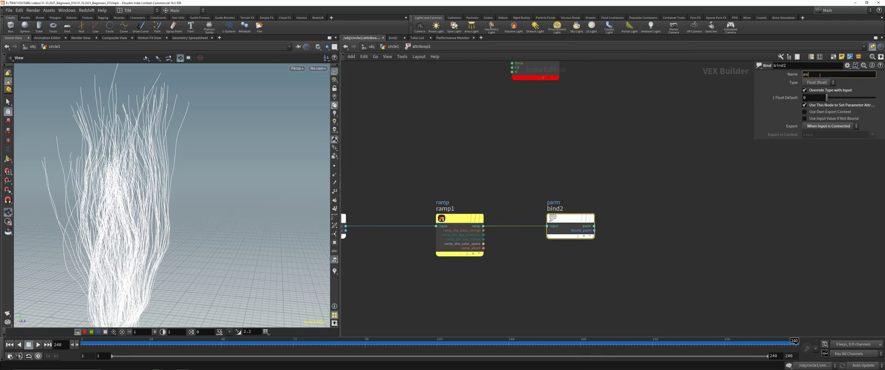
pyautogui.press('Return')
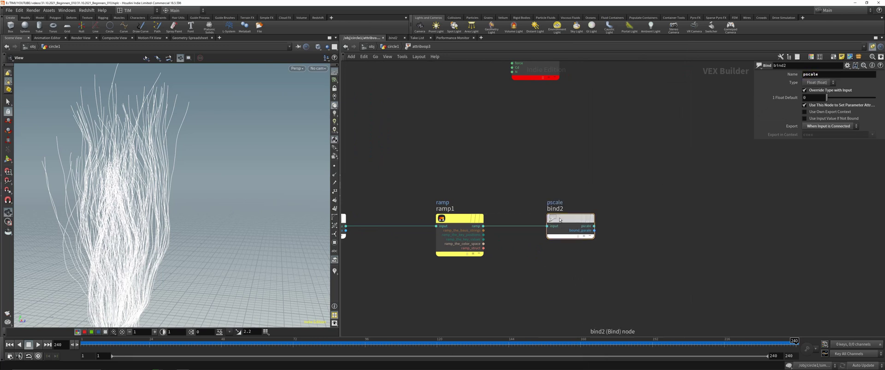
# Move the pscale bind away to make room and insert a Multiply node between it and the ramp
pyautogui.moveTo(570, 219); pyautogui.dragTo(593, 219)
pyautogui.moveTo(549, 239); pyautogui.dragTo(601, 234, button='middle')
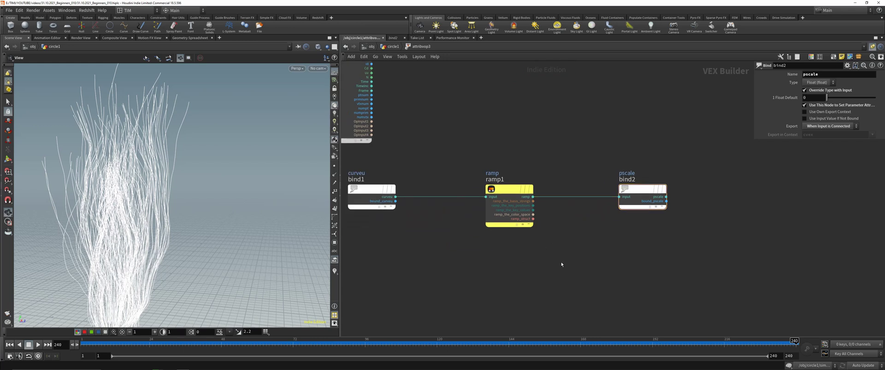
pyautogui.press('Tab')
pyautogui.write('mul')
pyautogui.click(643, 44)
pyautogui.click(561, 171)
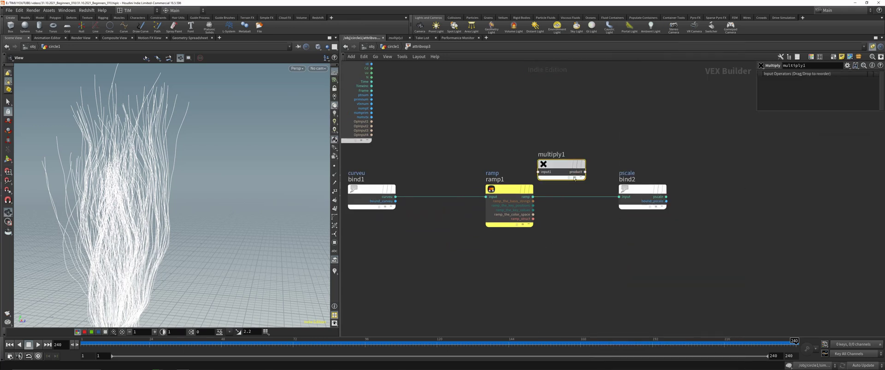
# Add a Parameter node labelled "Overall Scale" feeding the second input of the Multiply node
pyautogui.moveTo(574, 179); pyautogui.dragTo(510, 271)
pyautogui.write('para')
pyautogui.press('Return')
pyautogui.click(768, 90)
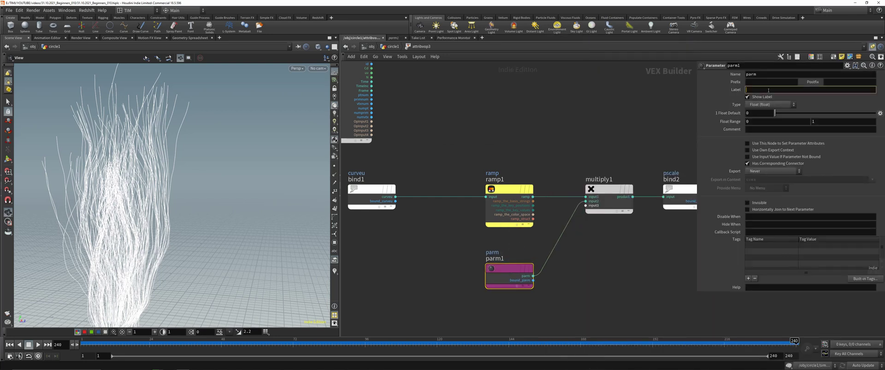
pyautogui.write('Overall Scale')
pyautogui.press('Return')
# Back in the circle1 network, raise both end points of attribvop3's ramp to value 1 and set Overall Scale to 1
pyautogui.press('u')
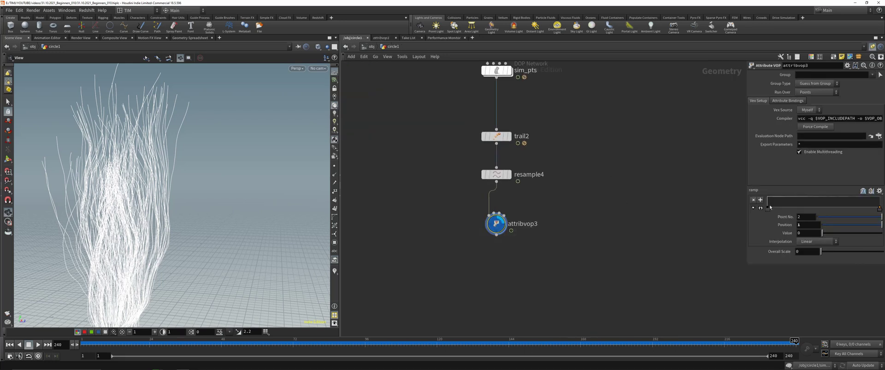
pyautogui.moveTo(767, 207); pyautogui.dragTo(767, 196)
pyautogui.click(879, 207)
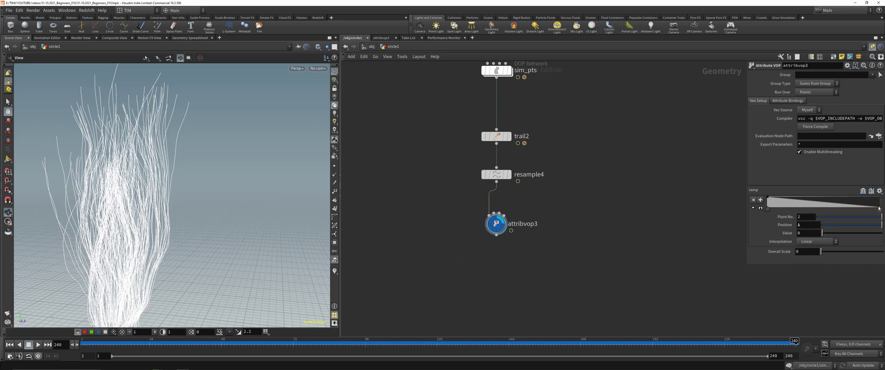
pyautogui.moveTo(878, 209); pyautogui.dragTo(879, 197)
pyautogui.click(810, 252)
pyautogui.write('1')
pyautogui.press('Return')
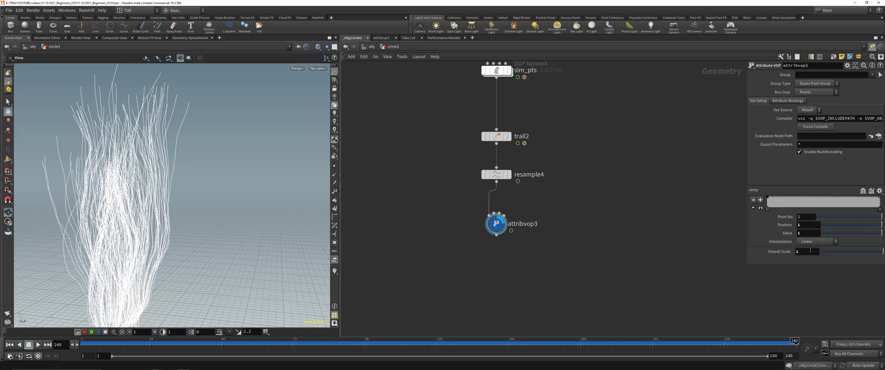
# Add a VDB from Particles node below attribvop3, connected to it, and display it
pyautogui.scroll(-2, 537, 233)
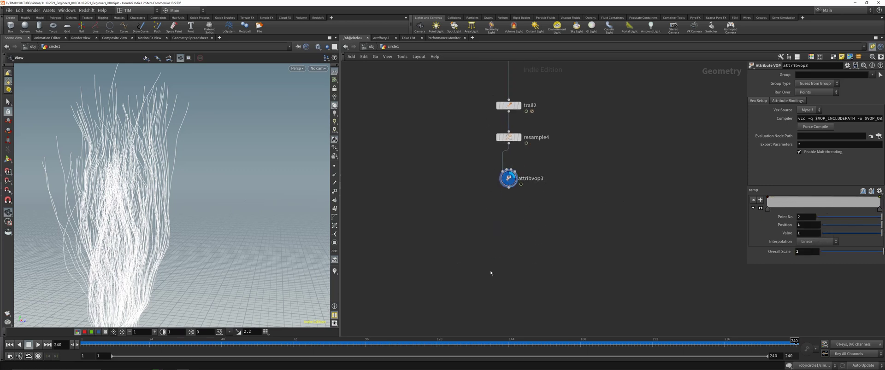
pyautogui.press('Tab')
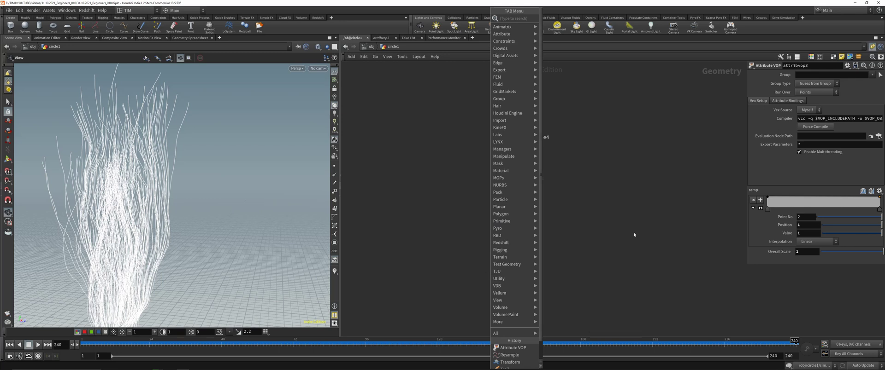
pyautogui.write('vdfpo')
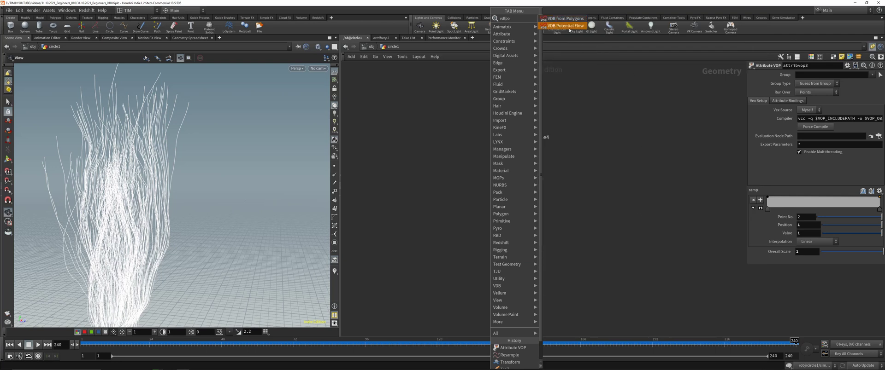
pyautogui.click(568, 26)
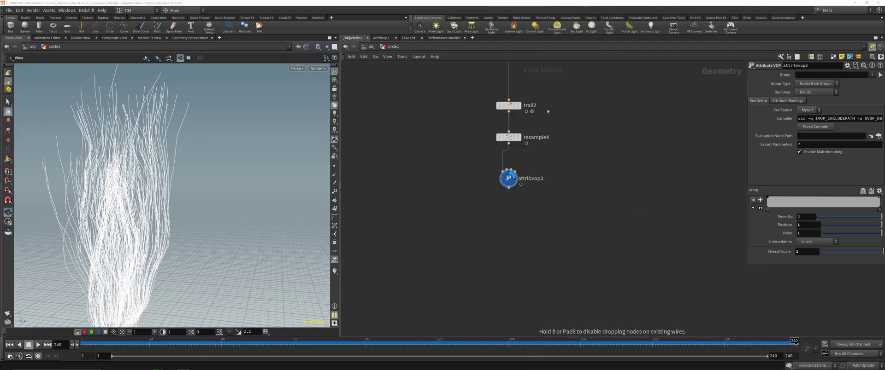
pyautogui.click(506, 235)
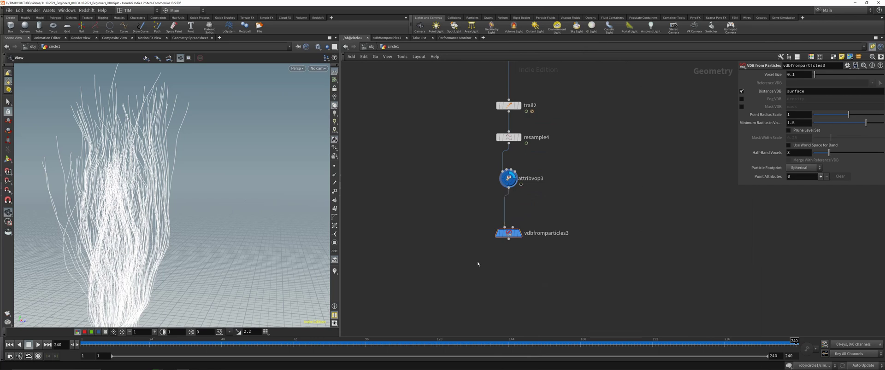
pyautogui.click(518, 234)
# Inspect the resulting volume in the viewport and set vdbfromparticles3's voxel size to 0.025
pyautogui.scroll(-5, 149, 142)
pyautogui.moveTo(170, 170); pyautogui.dragTo(223, 211)
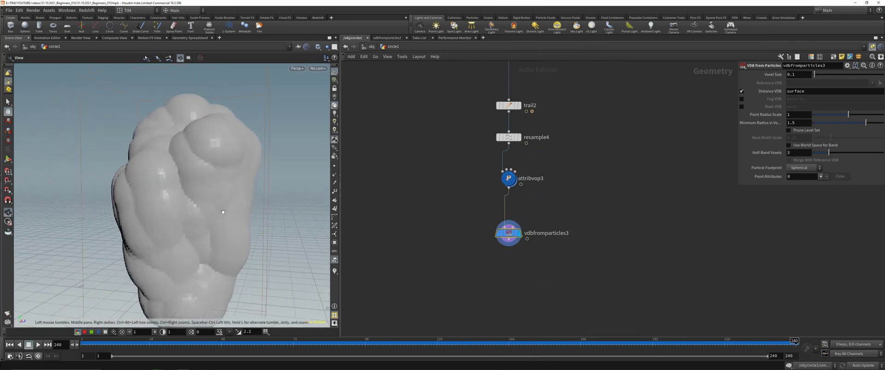
pyautogui.moveTo(226, 207); pyautogui.dragTo(225, 197, button='middle')
pyautogui.click(796, 74)
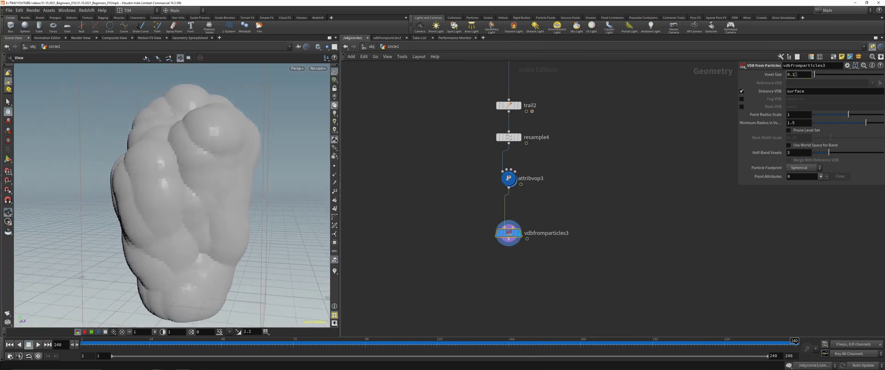
pyautogui.press('BackSpace')
pyautogui.write('025')
pyautogui.press('Return')
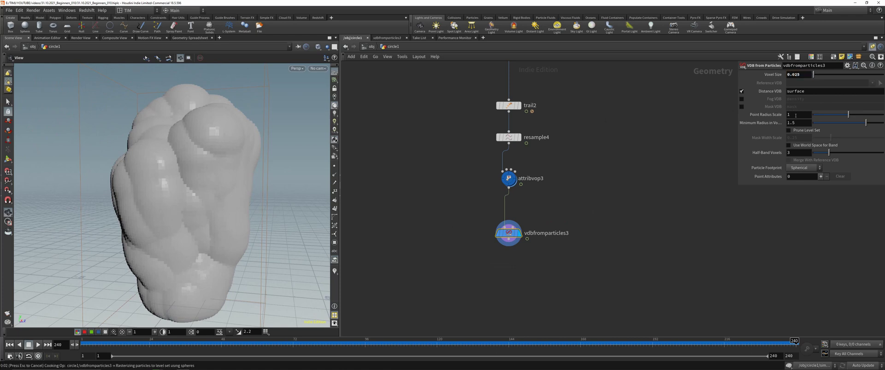
# Open the Point Radius Scale value of vdbfromparticles3 for editing
pyautogui.click(795, 116)
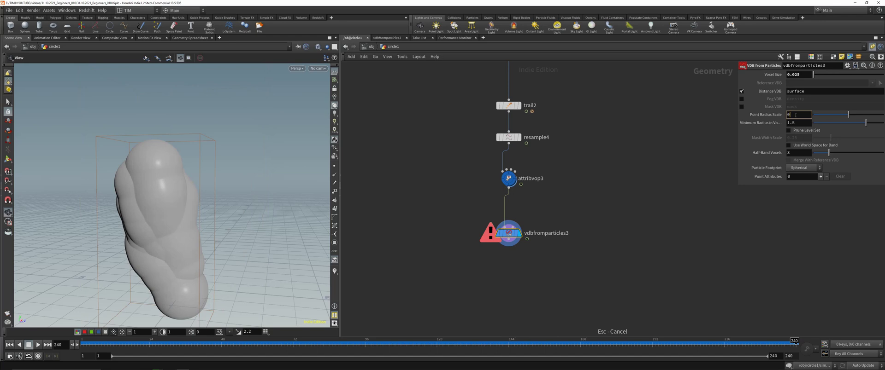
# Set the vdbfromparticles3 point radius scale to 0.05 and its voxel size to 0.01
pyautogui.write('0.03')
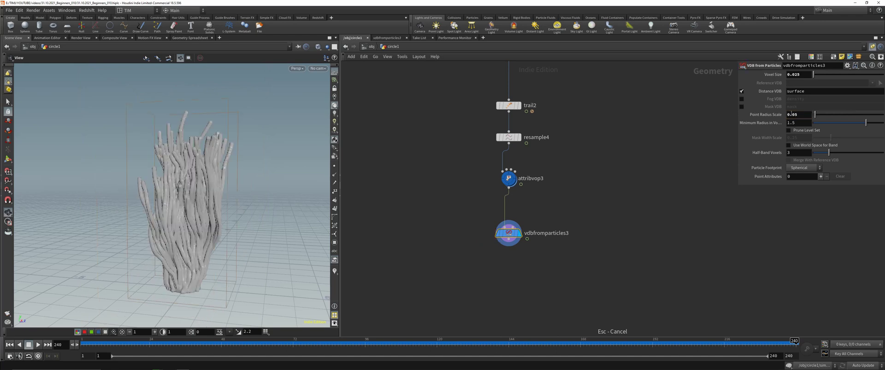
pyautogui.press('Return')
pyautogui.moveTo(213, 210); pyautogui.dragTo(227, 245)
pyautogui.click(806, 74)
pyautogui.press('BackSpace')
pyautogui.press('BackSpace')
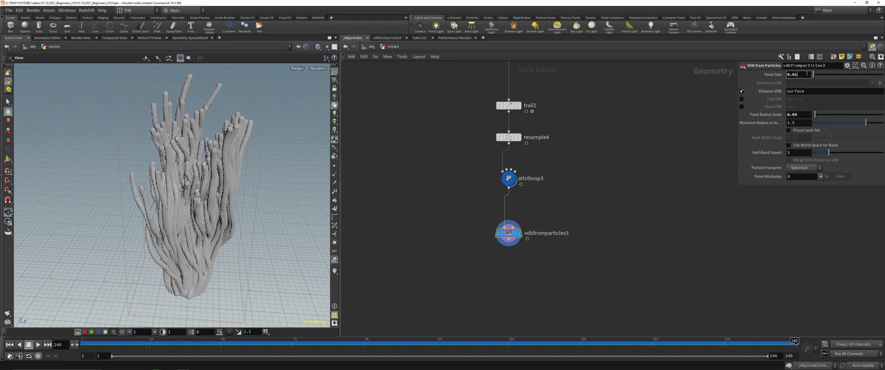
pyautogui.press('Return')
# Reduce the point radius scale of vdbfromparticles3 to 0.035 for thinner strands
pyautogui.click(798, 115)
pyautogui.press('BackSpace')
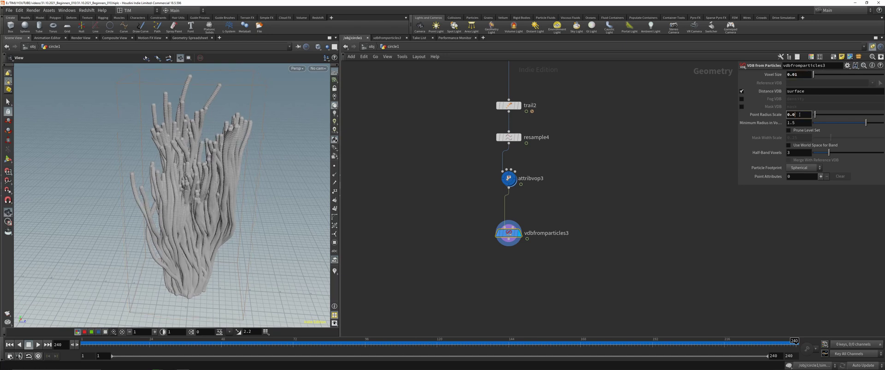
pyautogui.write('2')
pyautogui.press('BackSpace')
pyautogui.write('35')
pyautogui.press('Return')
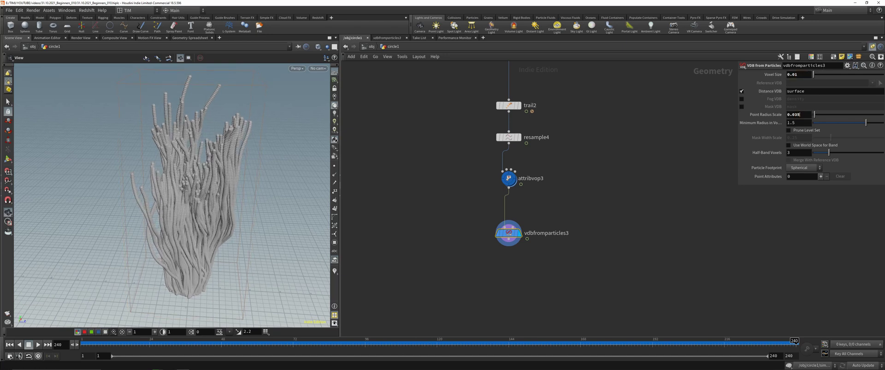
pyautogui.moveTo(177, 207); pyautogui.dragTo(233, 175)
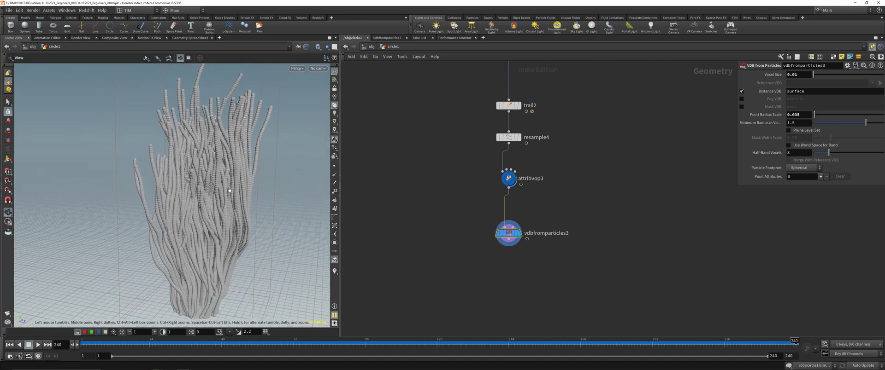
# Set the maximum segment length of the resample4 node to 0.025
pyautogui.click(508, 137)
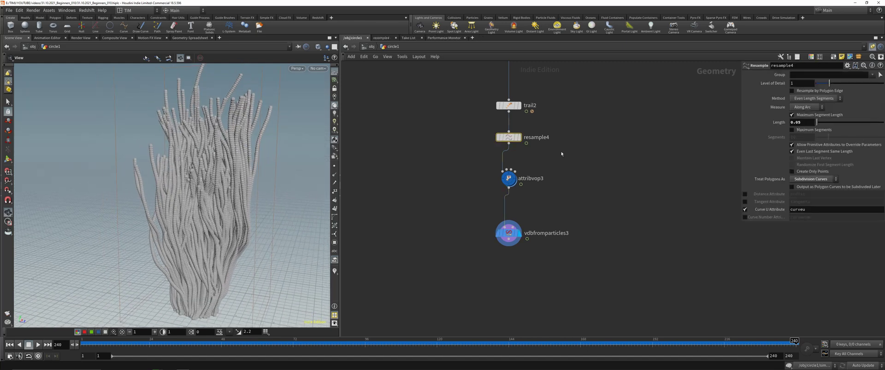
pyautogui.click(804, 122)
pyautogui.press('BackSpace')
pyautogui.write('25')
pyautogui.press('Return')
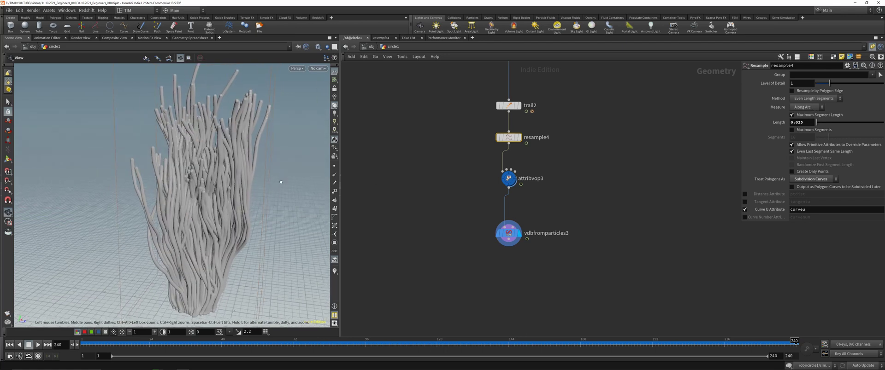
# Add a middle point to the attribvop3 ramp at about position 0.47 with value 0.725, and set the ramp points' interpolation to B-Spline
pyautogui.click(508, 179)
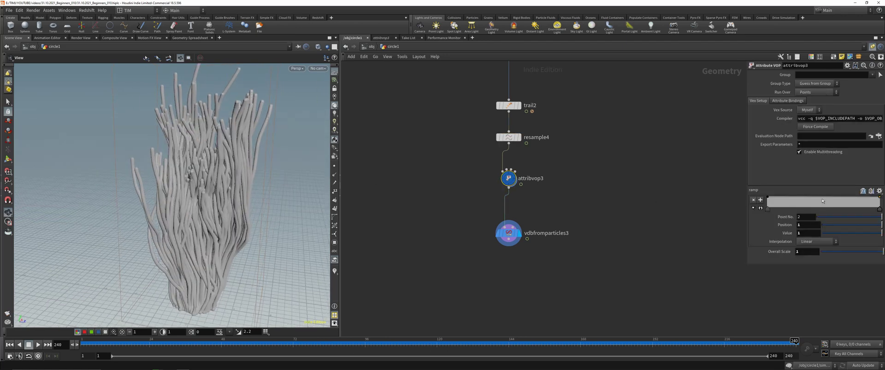
pyautogui.click(820, 200)
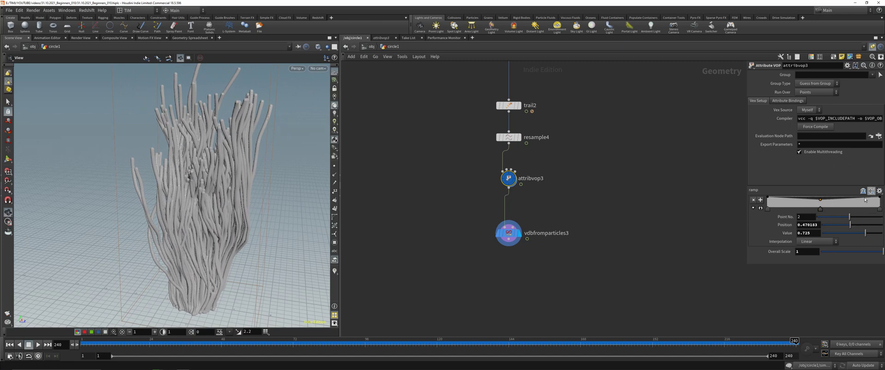
pyautogui.click(880, 209)
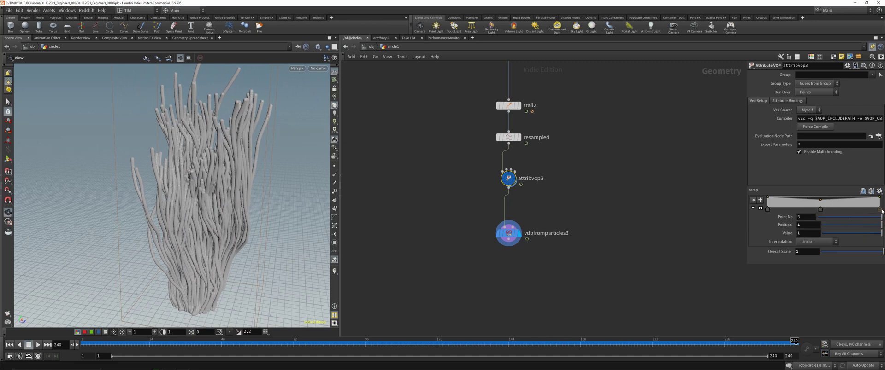
pyautogui.click(809, 242)
pyautogui.click(803, 284)
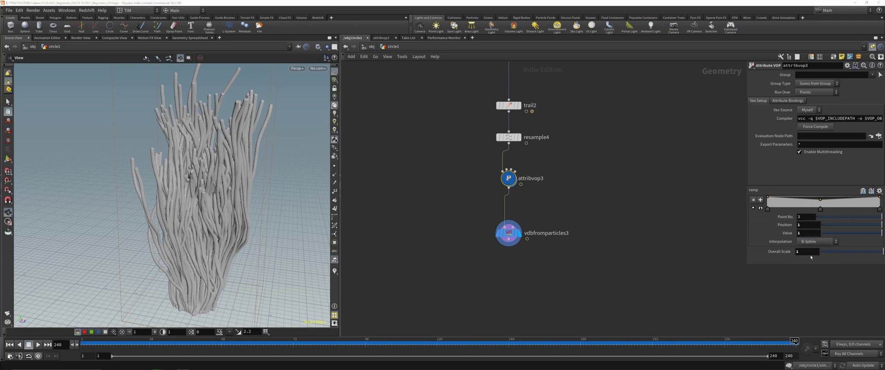
pyautogui.click(820, 209)
pyautogui.click(768, 210)
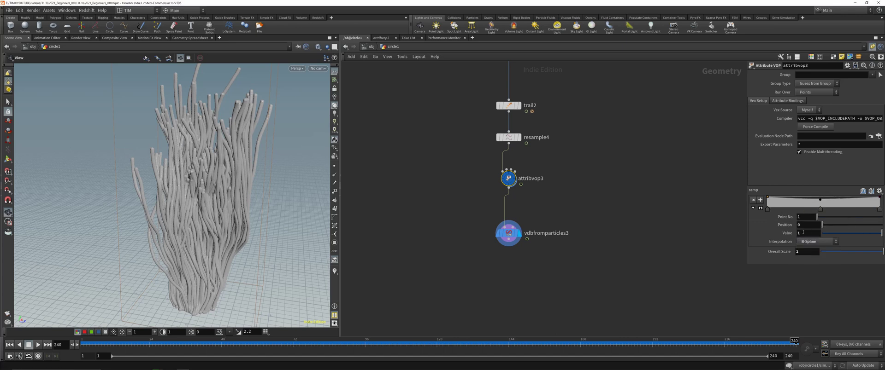
# Set the first ramp point's value to 1.25 and check the base of the strands
pyautogui.click(805, 234)
pyautogui.write('1.25')
pyautogui.press('Return')
pyautogui.scroll(5, 210, 288)
pyautogui.moveTo(219, 290); pyautogui.dragTo(217, 218, button='middle')
pyautogui.moveTo(217, 218); pyautogui.dragTo(214, 207)
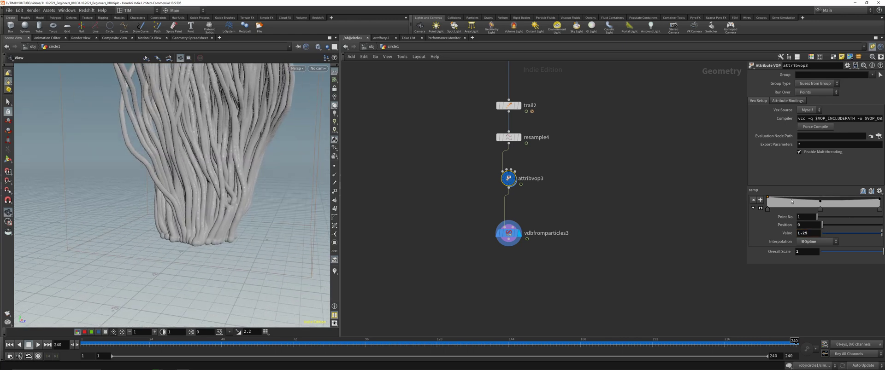
# Try a value of 2 for the first ramp point and settle on 1.5
pyautogui.doubleClick(810, 233)
pyautogui.write('2')
pyautogui.press('Return')
pyautogui.doubleClick(810, 233)
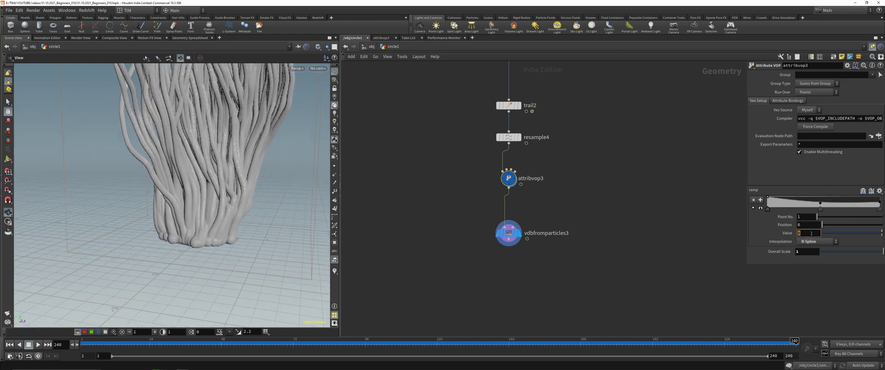
pyautogui.write('1.5')
pyautogui.press('Return')
# Try a value of 1.5 for the middle ramp point and settle on 2
pyautogui.click(819, 210)
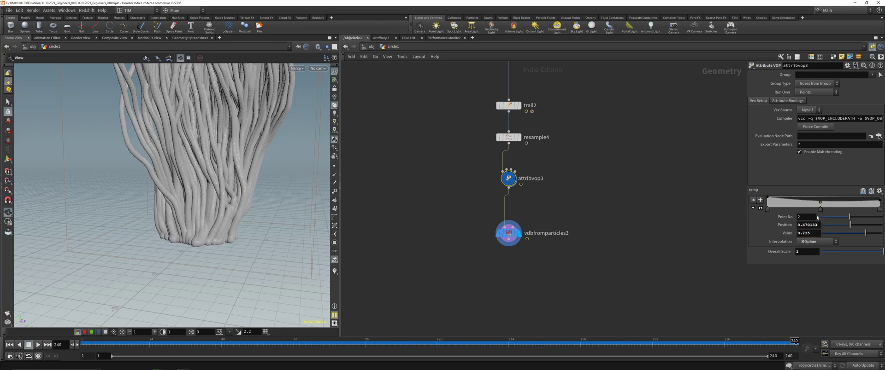
pyautogui.doubleClick(810, 233)
pyautogui.write('1.5')
pyautogui.press('Return')
pyautogui.scroll(-5, 232, 155)
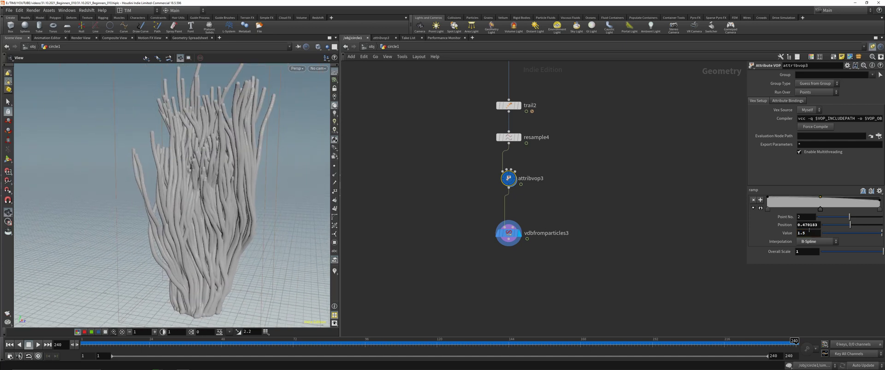
pyautogui.doubleClick(809, 232)
pyautogui.write('2')
pyautogui.press('Return')
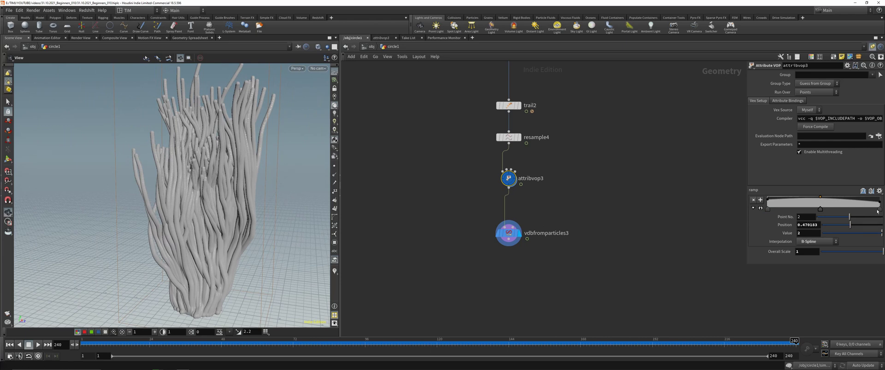
# Try a value of 0.25 for the last ramp point and settle on 0.5 to taper the strand tips
pyautogui.click(879, 209)
pyautogui.doubleClick(809, 233)
pyautogui.write('0.25')
pyautogui.press('Return')
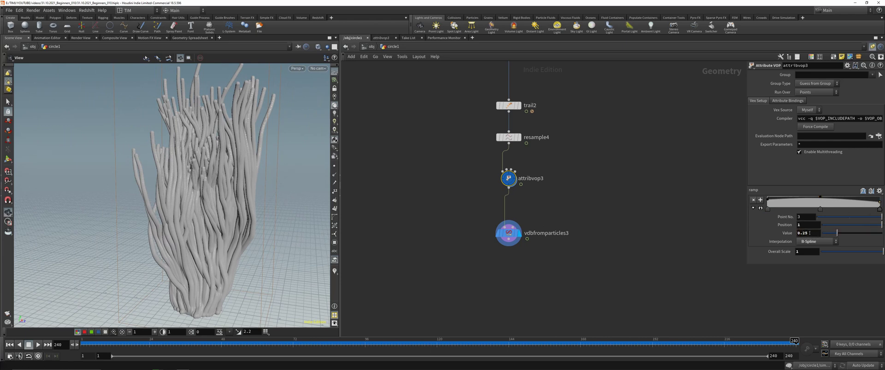
pyautogui.click(812, 233)
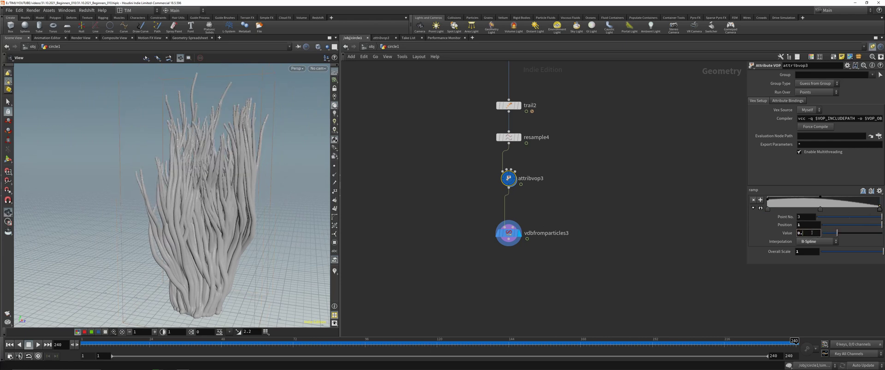
pyautogui.write('5')
pyautogui.press('Return')
pyautogui.moveTo(203, 184)
pyautogui.mouseDown()
pyautogui.moveTo(230, 183)
pyautogui.moveTo(210, 183)
pyautogui.mouseUp()
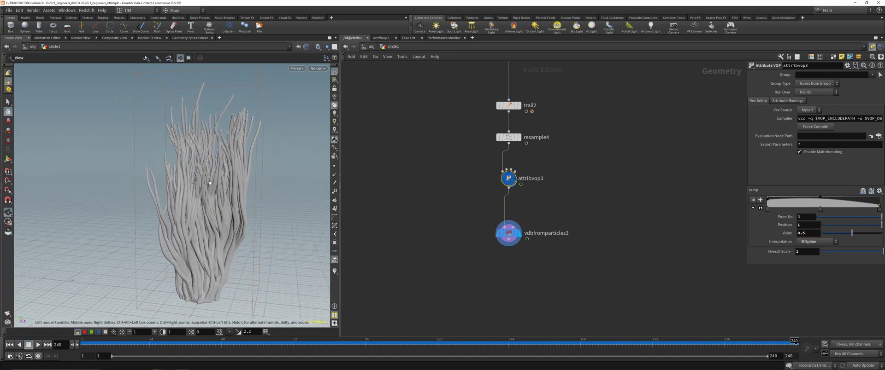
# Add a VDB Reshape SDF node below vdbfromparticles3 and connect it to that node's output
pyautogui.scroll(-2, 421, 242)
pyautogui.moveTo(406, 269); pyautogui.dragTo(515, 234)
pyautogui.scroll(-4, 563, 231)
pyautogui.moveTo(490, 266); pyautogui.dragTo(516, 217, button='middle')
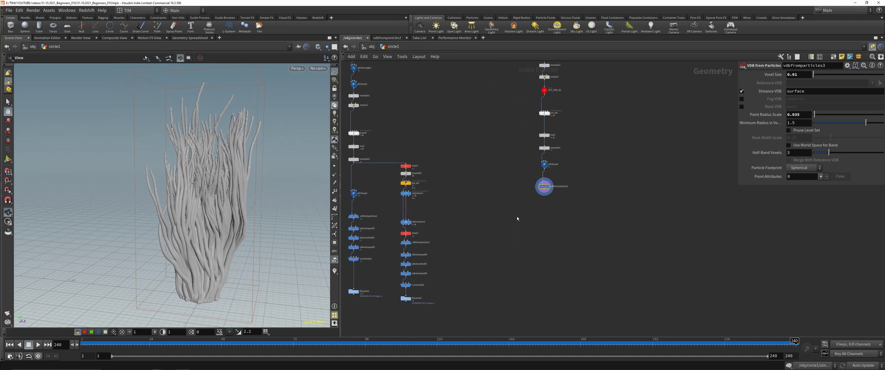
pyautogui.scroll(5, 546, 207)
pyautogui.scroll(2, 543, 163)
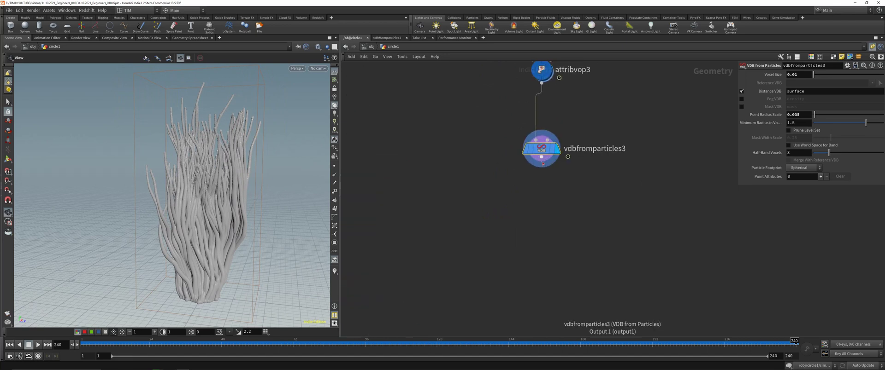
pyautogui.click(542, 163)
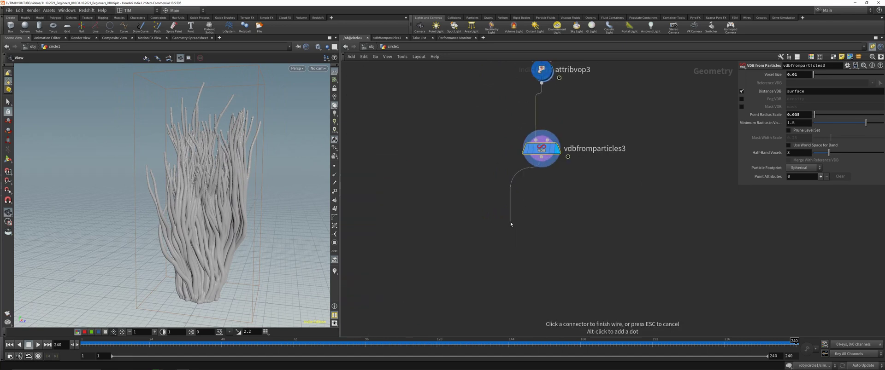
pyautogui.click(510, 224)
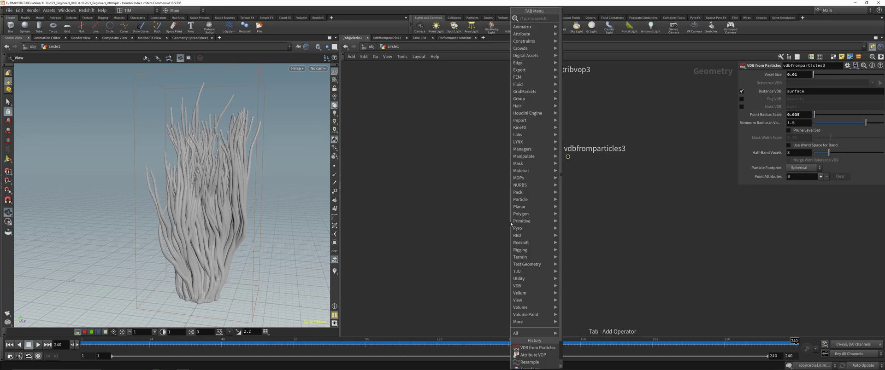
pyautogui.write('vdre')
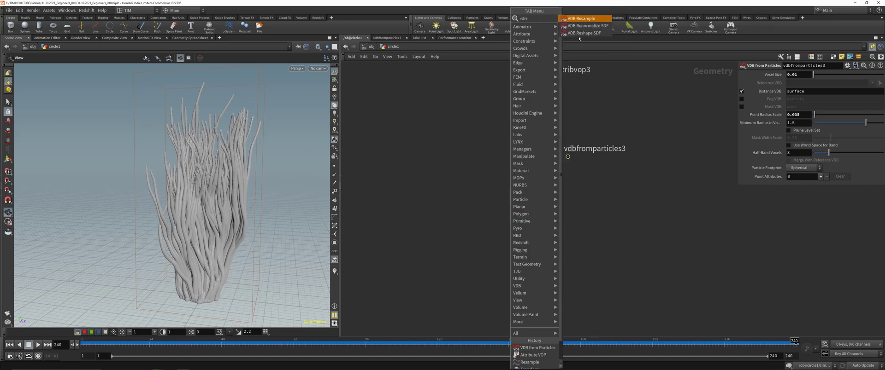
pyautogui.click(582, 33)
pyautogui.click(534, 197)
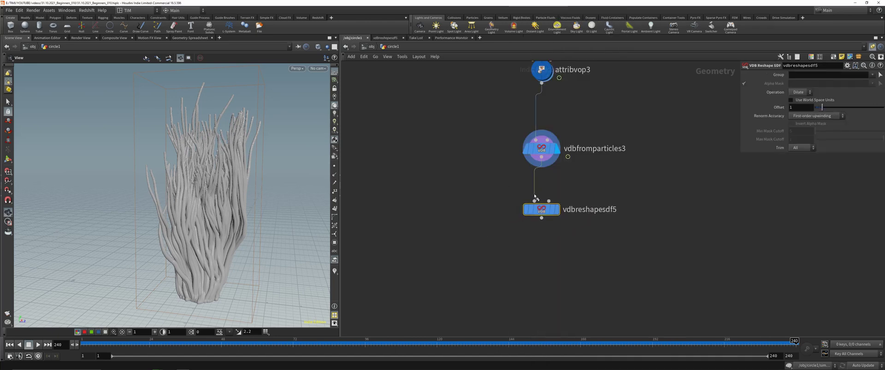
# Display the VDB Reshape SDF node's result and inspect the dilated strands up close
pyautogui.click(556, 210)
pyautogui.scroll(4, 224, 178)
pyautogui.scroll(-3, 225, 179)
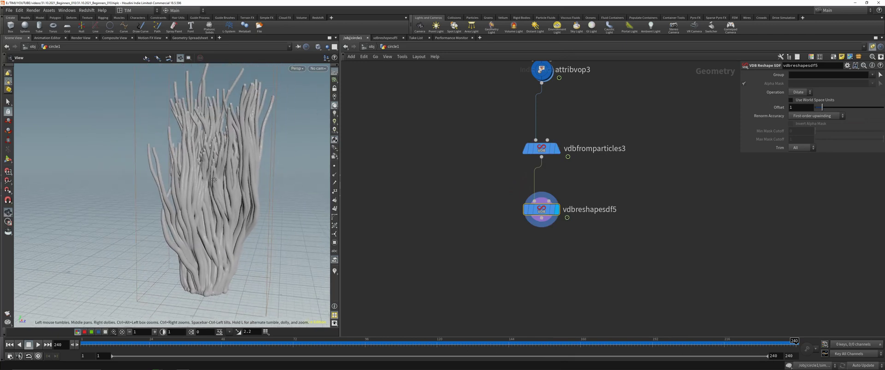
pyautogui.moveTo(214, 180); pyautogui.dragTo(210, 188, button='middle')
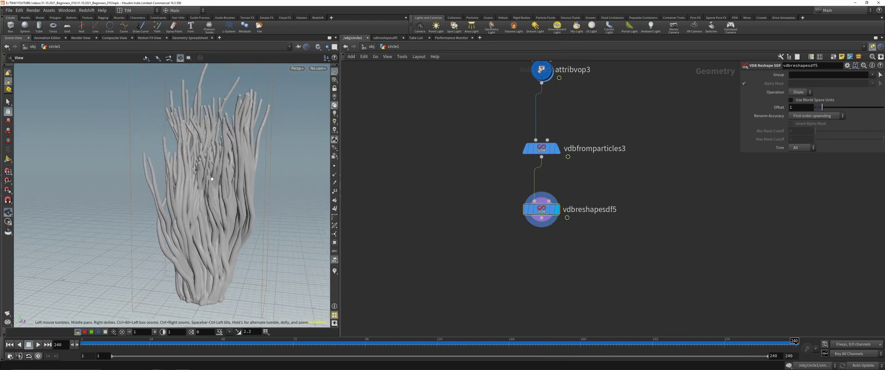
pyautogui.scroll(4, 237, 231)
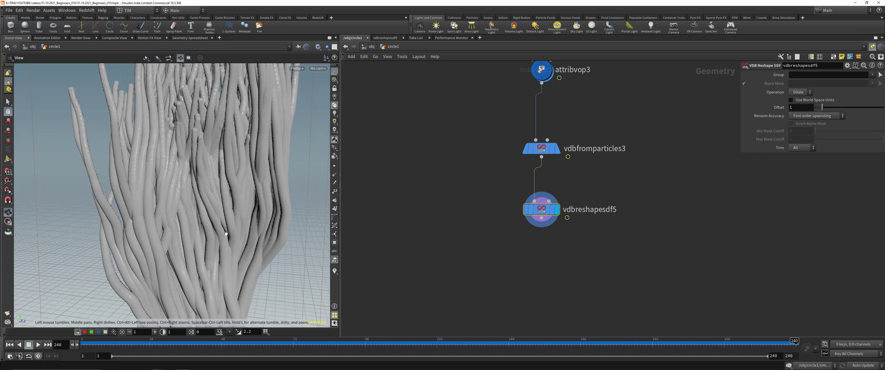
pyautogui.scroll(-6, 225, 232)
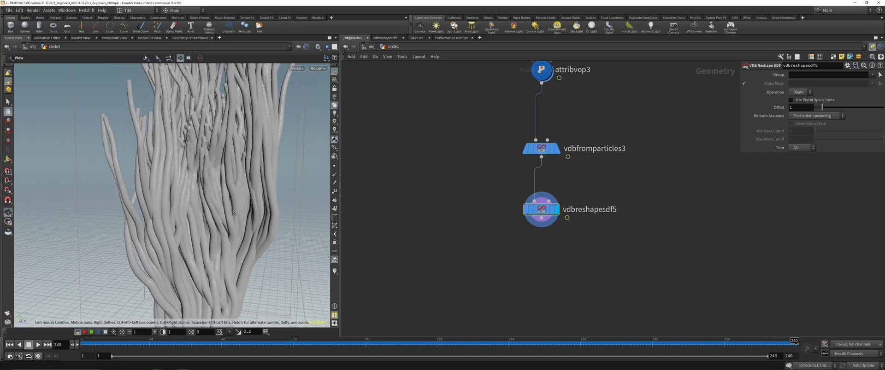
pyautogui.moveTo(209, 233); pyautogui.dragTo(319, 218)
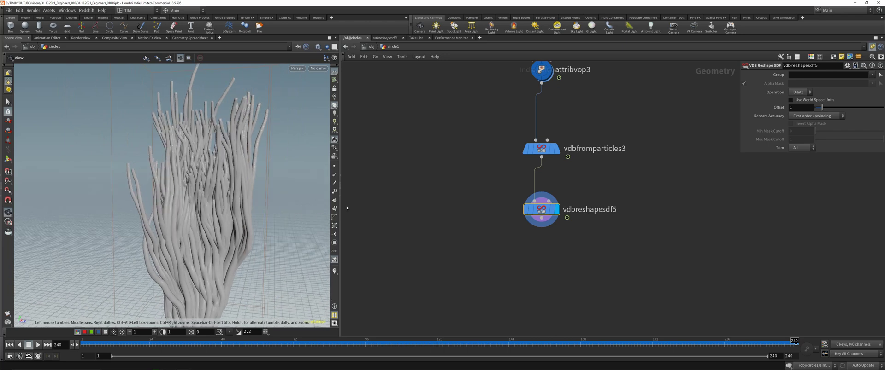
# Try the Erode operation on the VDB Reshape SDF node and inspect the strands
pyautogui.click(800, 92)
pyautogui.click(797, 101)
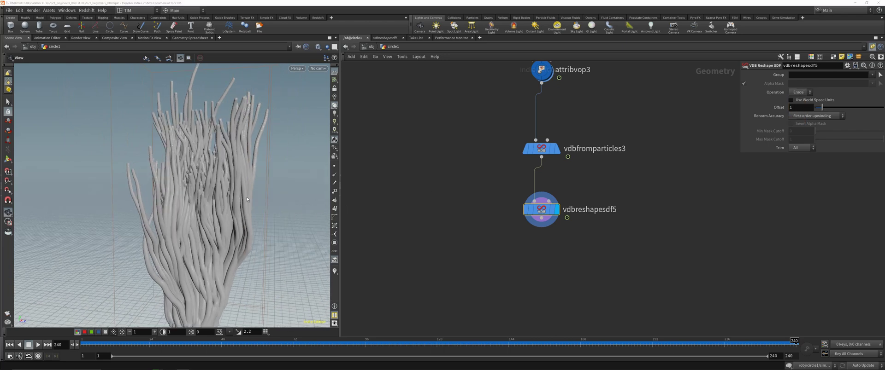
pyautogui.moveTo(247, 199); pyautogui.dragTo(209, 203)
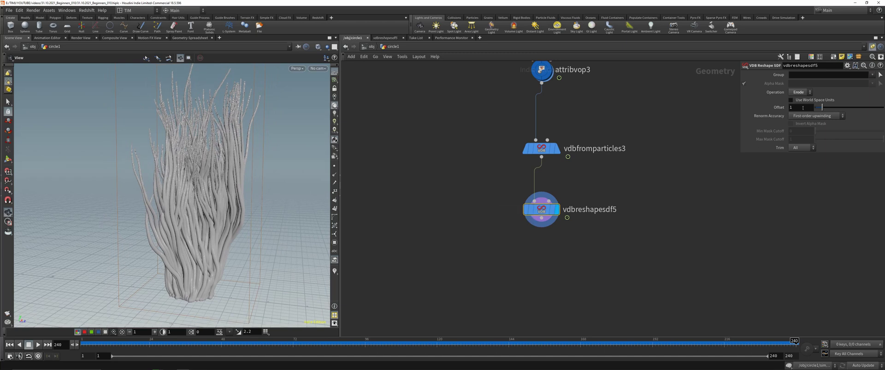
# Switch the VDB Reshape SDF operation back to Dilate and set its offset to 0.5
pyautogui.click(800, 92)
pyautogui.click(798, 94)
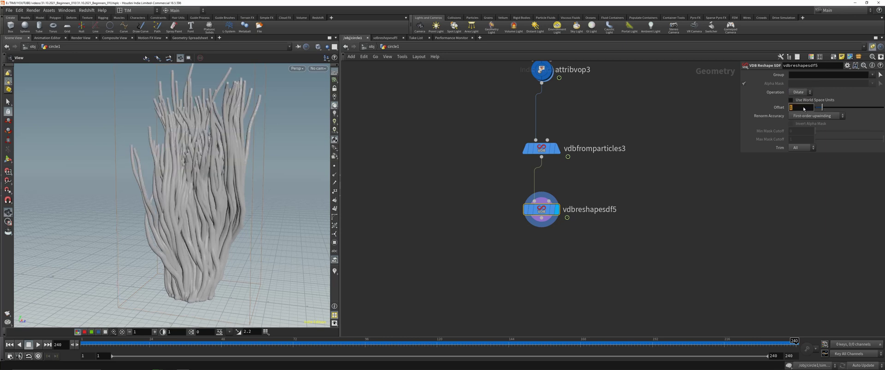
pyautogui.write('0.5')
pyautogui.press('Return')
# Add a VDB Smooth SDF node below vdbreshapesdf5 and connect it to that node's output
pyautogui.click(538, 225)
pyautogui.press('Tab')
pyautogui.write('vd')
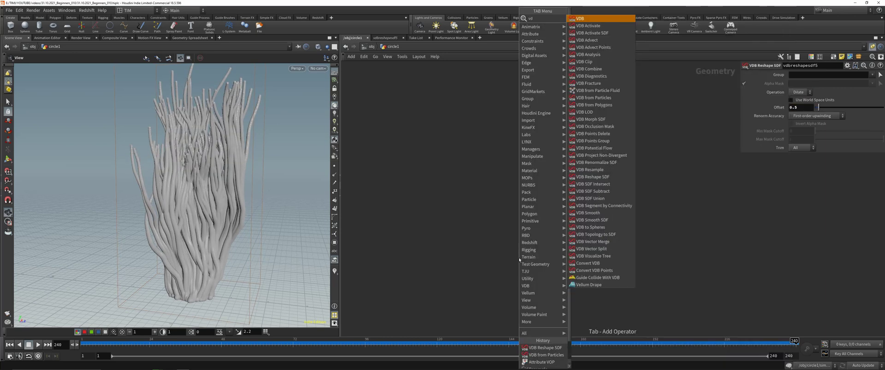
pyautogui.write('sm')
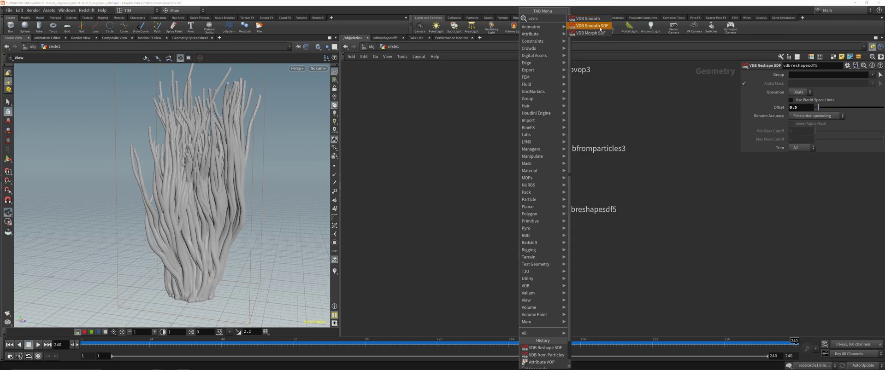
pyautogui.click(592, 26)
pyautogui.click(518, 259)
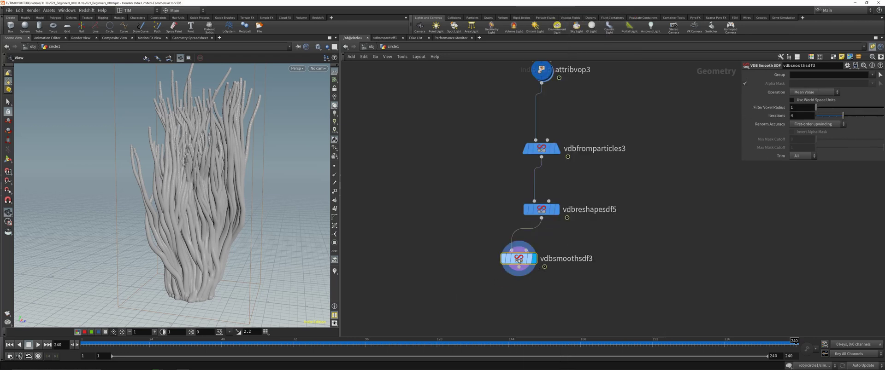
# Add a Convert VDB node after vdbsmoothsdf3, set it to convert to Polygons and align it under the chain
pyautogui.press('Tab')
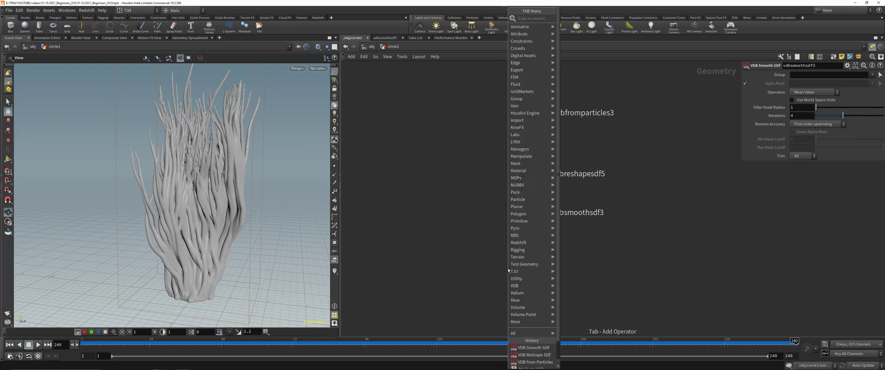
pyautogui.write('con')
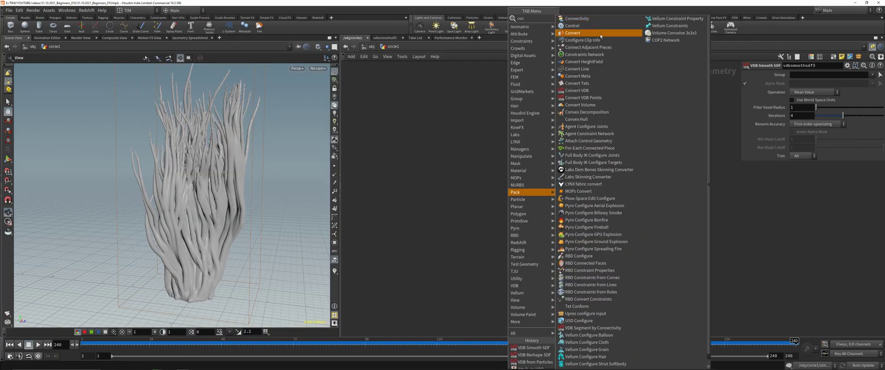
pyautogui.click(576, 91)
pyautogui.click(508, 269)
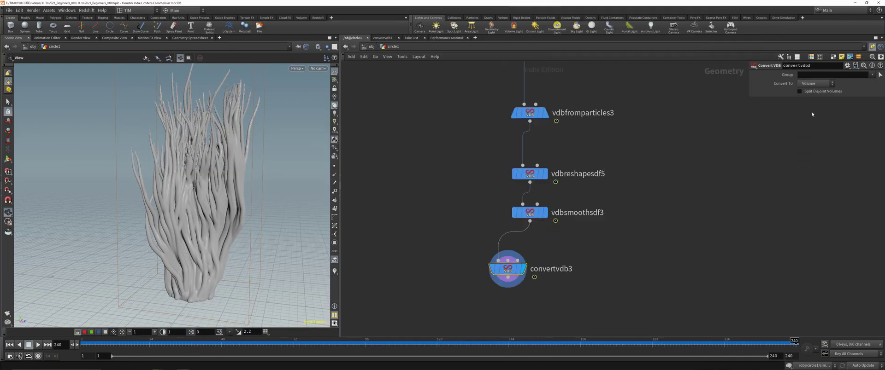
pyautogui.click(817, 87)
pyautogui.click(811, 92)
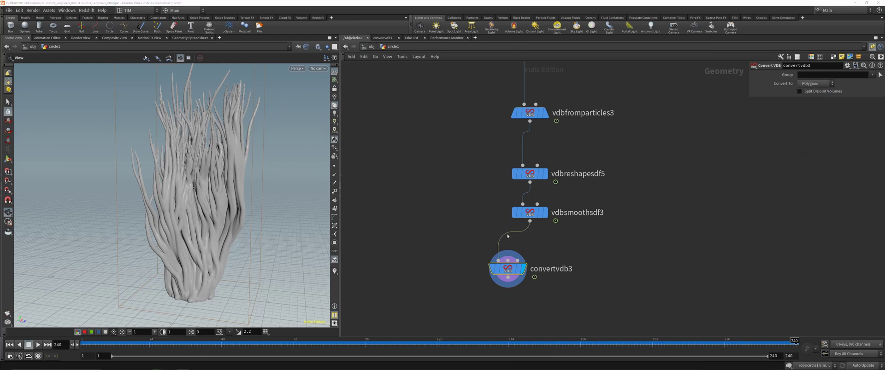
pyautogui.moveTo(507, 269); pyautogui.dragTo(530, 265)
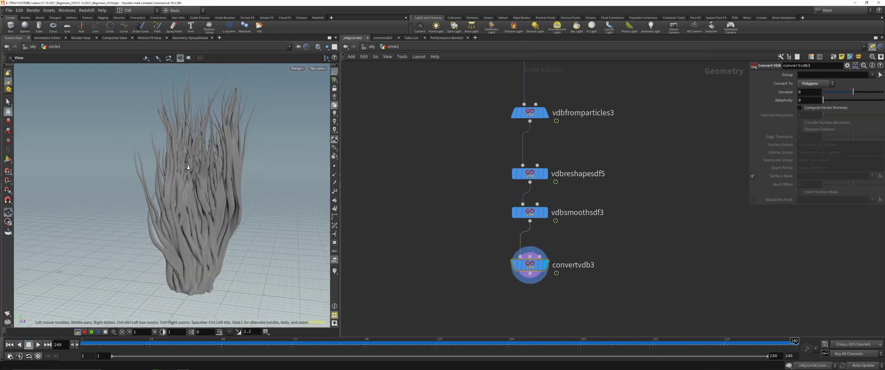
# Try a value of 1 for the end point of the radius ramp on attribvop3
pyautogui.scroll(-3, 188, 168)
pyautogui.moveTo(188, 168); pyautogui.dragTo(183, 178)
pyautogui.scroll(3, 183, 178)
pyautogui.scroll(-3, 459, 197)
pyautogui.moveTo(450, 123); pyautogui.dragTo(454, 145, button='middle')
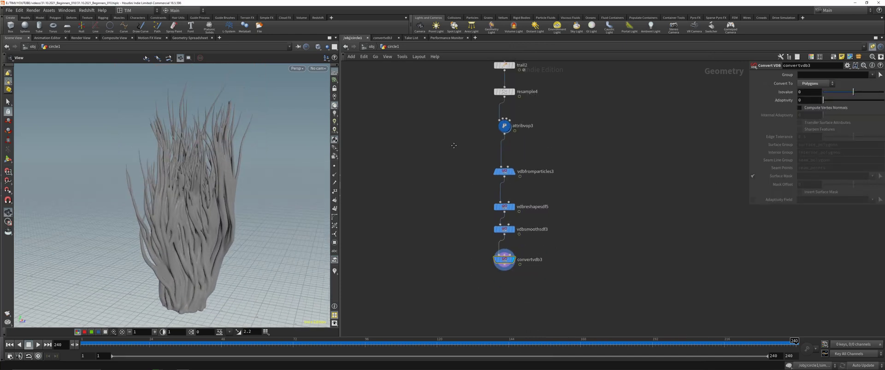
pyautogui.scroll(3, 453, 146)
pyautogui.click(507, 205)
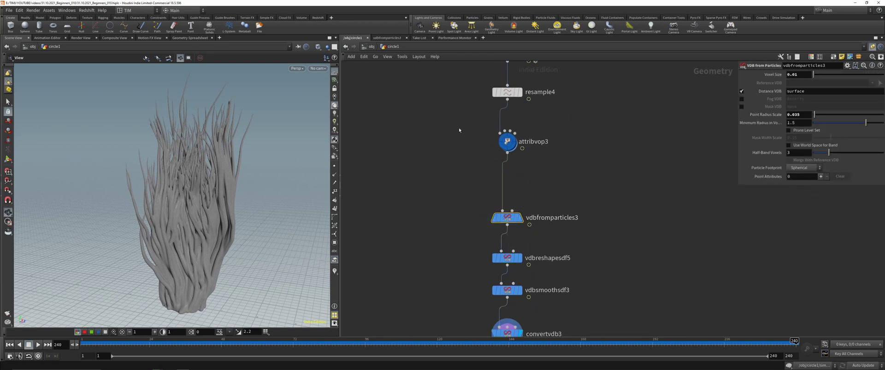
pyautogui.click(507, 141)
pyautogui.click(816, 233)
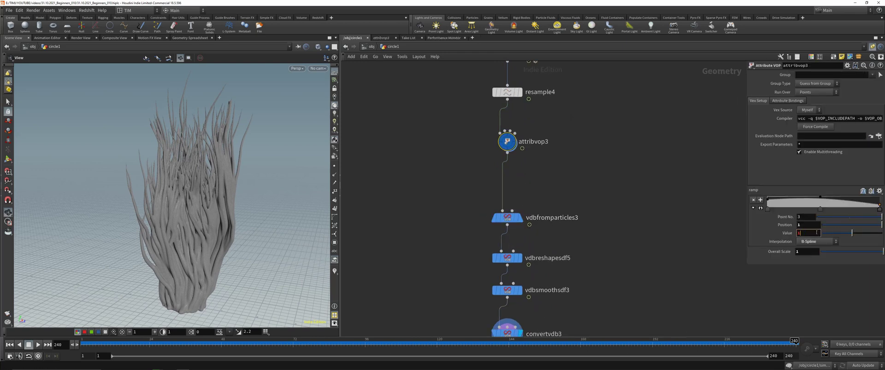
pyautogui.write('1')
pyautogui.press('Return')
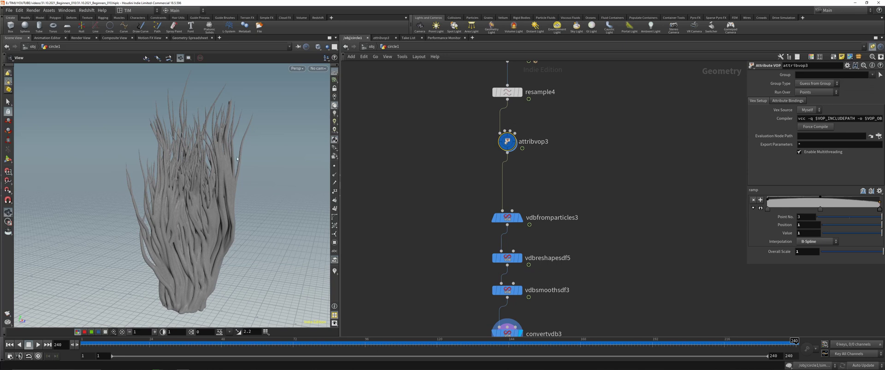
# Set the end point of attribvop3's radius ramp to a value of 0.75
pyautogui.click(801, 233)
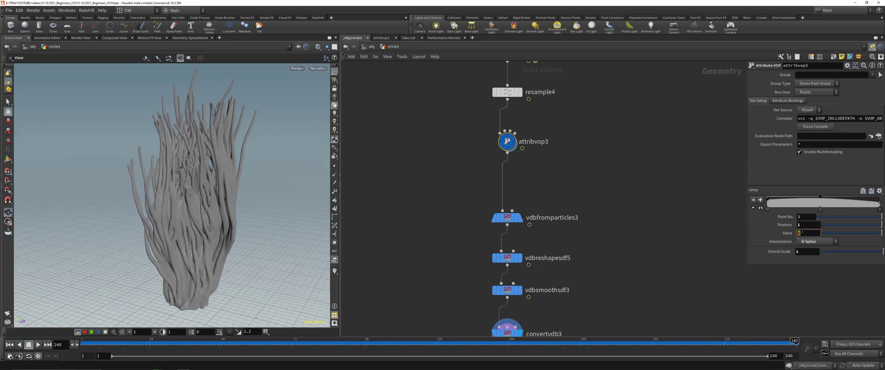
pyautogui.write('0.75')
pyautogui.press('Return')
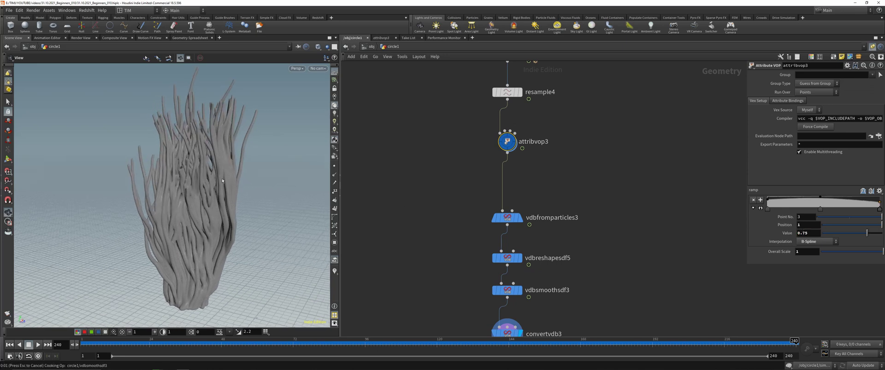
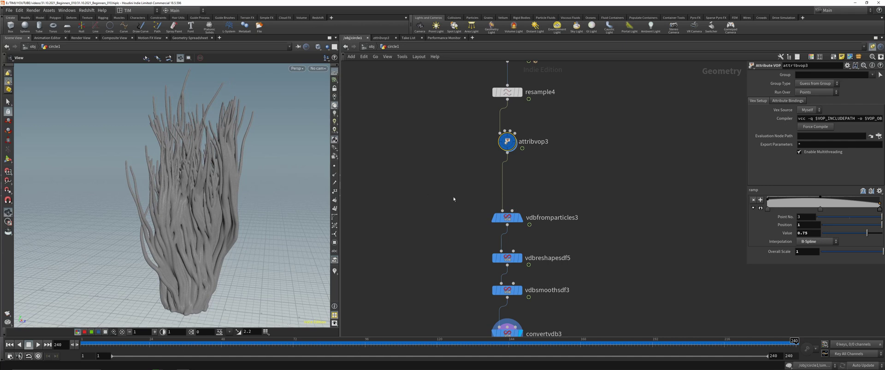
# Add a File Cache node below convertvdb3, following the layout of the existing cached branches
pyautogui.scroll(-5, 454, 197)
pyautogui.click(478, 252)
pyautogui.moveTo(450, 239); pyautogui.dragTo(588, 200, button='middle')
pyautogui.scroll(-2, 589, 199)
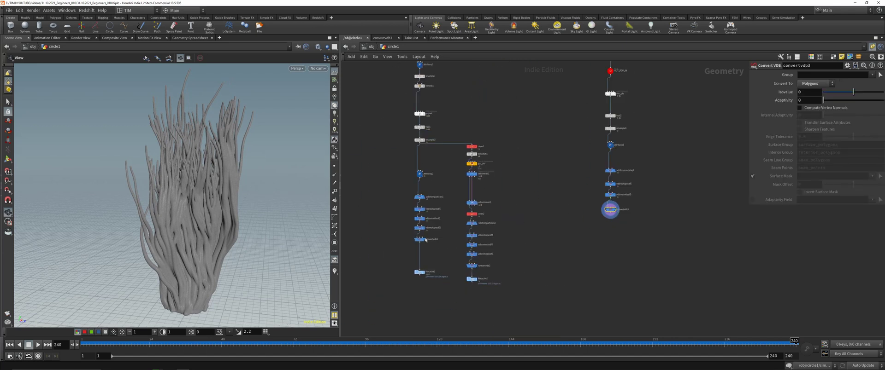
pyautogui.scroll(5, 451, 272)
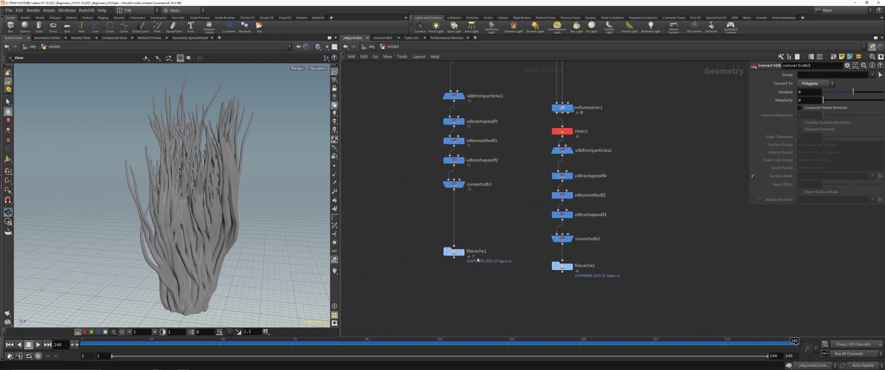
pyautogui.click(454, 252)
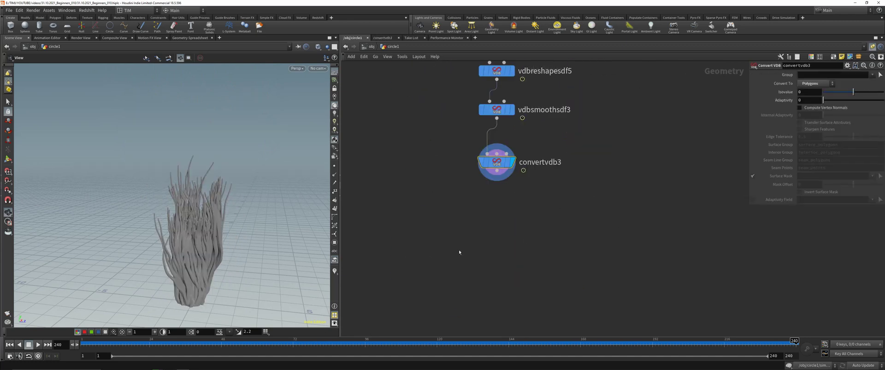
pyautogui.press('Tab')
pyautogui.write('file')
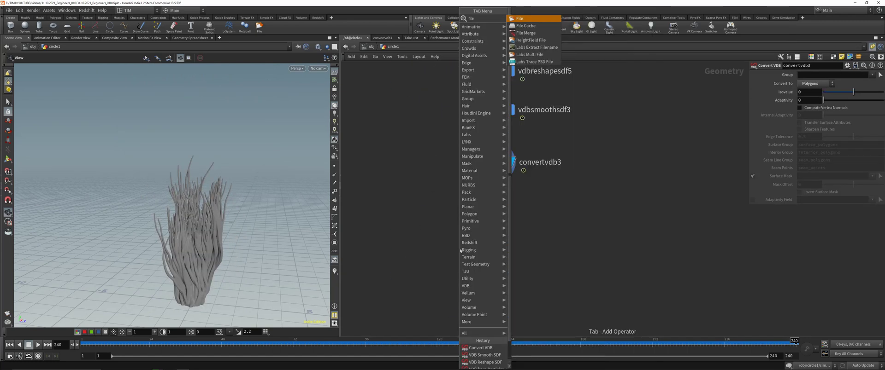
pyautogui.click(525, 26)
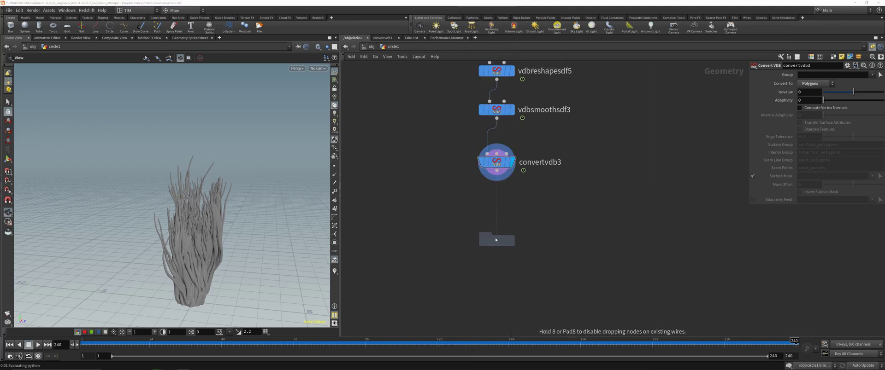
pyautogui.click(496, 240)
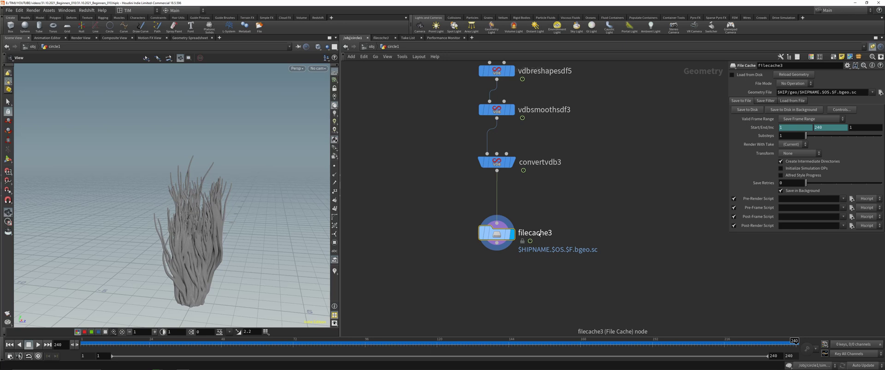
# Rename the new File Cache node to file_cache_growth
pyautogui.doubleClick(539, 234)
pyautogui.moveTo(553, 233); pyautogui.dragTo(553, 233)
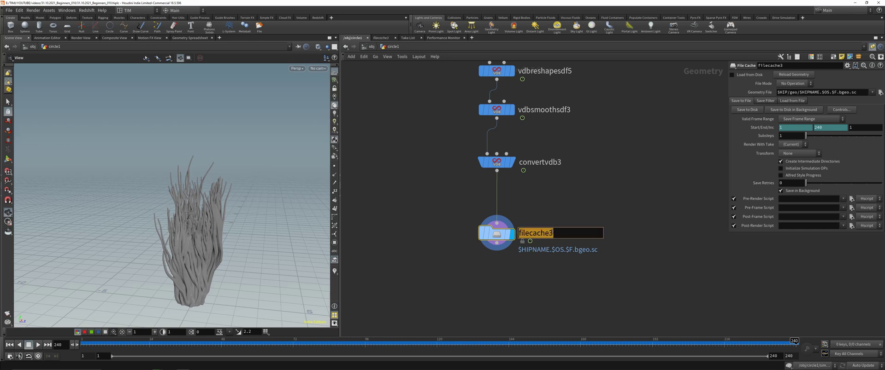
pyautogui.write('fi')
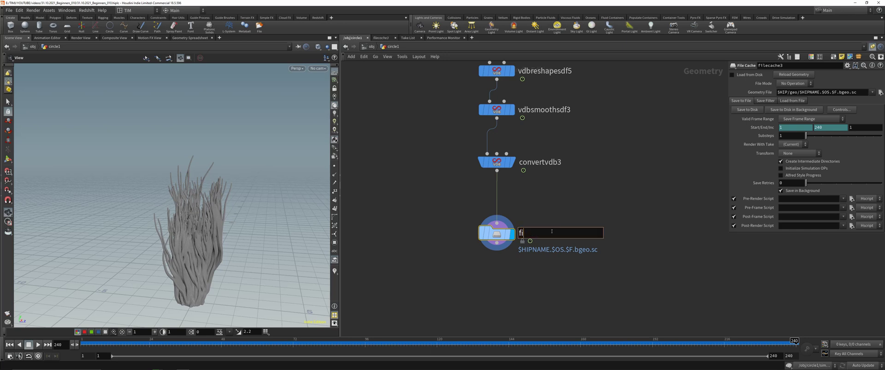
pyautogui.write('le_cache_growth')
pyautogui.press('Return')
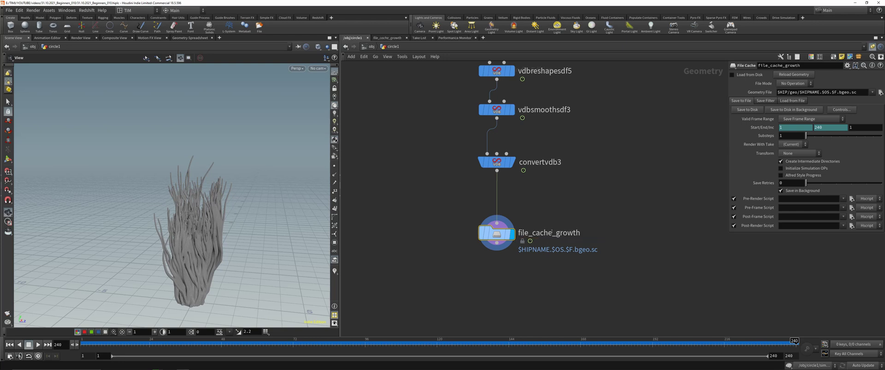
# Inspect the strand surface up close and try 15 iterations on the vdbsmoothsdf3 node
pyautogui.scroll(2, 442, 207)
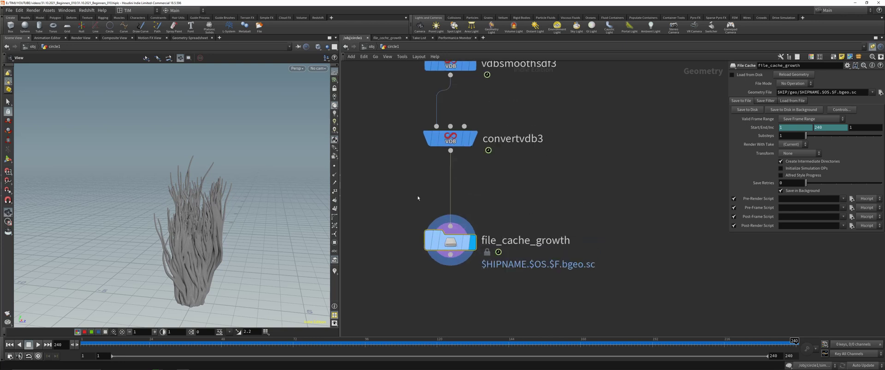
pyautogui.scroll(3, 220, 255)
pyautogui.scroll(-4, 220, 255)
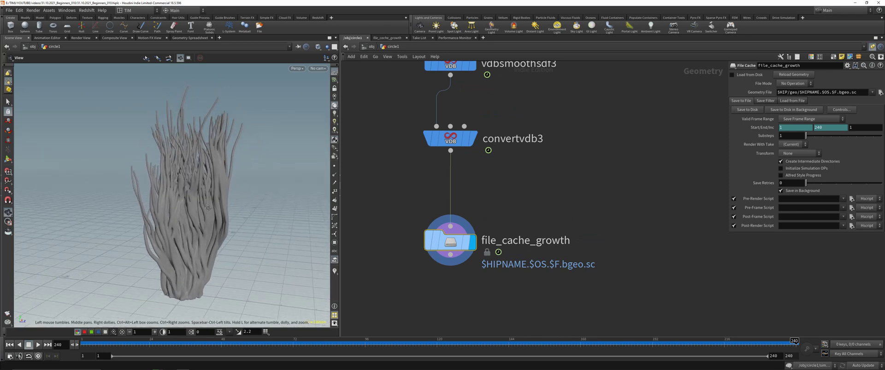
pyautogui.moveTo(209, 193); pyautogui.dragTo(180, 220)
pyautogui.scroll(10, 179, 219)
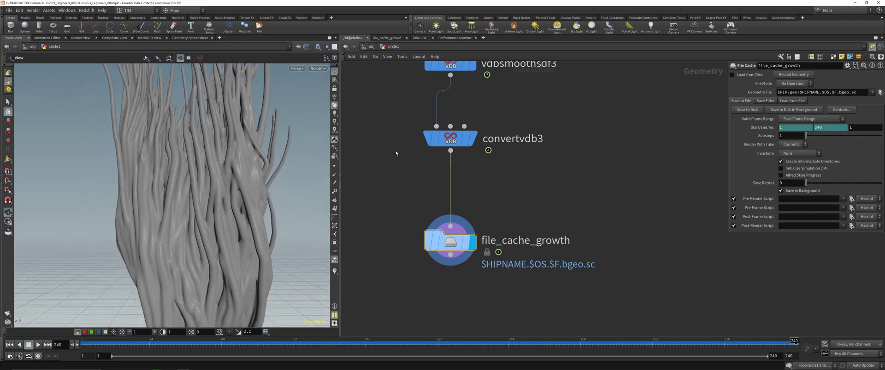
pyautogui.moveTo(394, 133); pyautogui.dragTo(409, 225, button='middle')
pyautogui.moveTo(388, 180); pyautogui.dragTo(576, 133)
pyautogui.moveTo(216, 195); pyautogui.dragTo(243, 221)
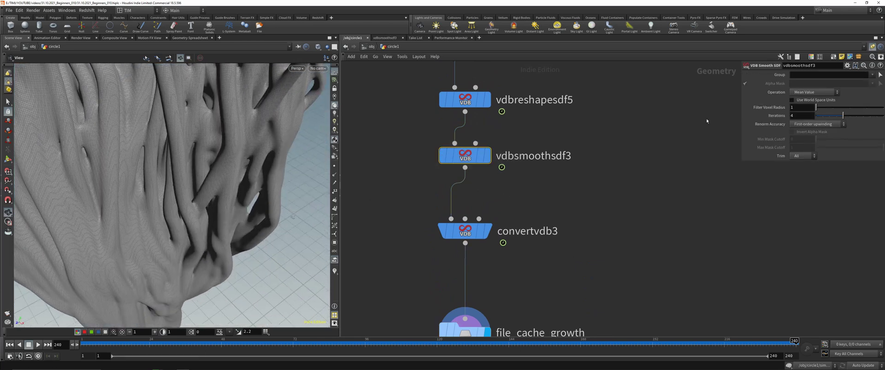
pyautogui.click(807, 118)
pyautogui.write('15')
pyautogui.press('Return')
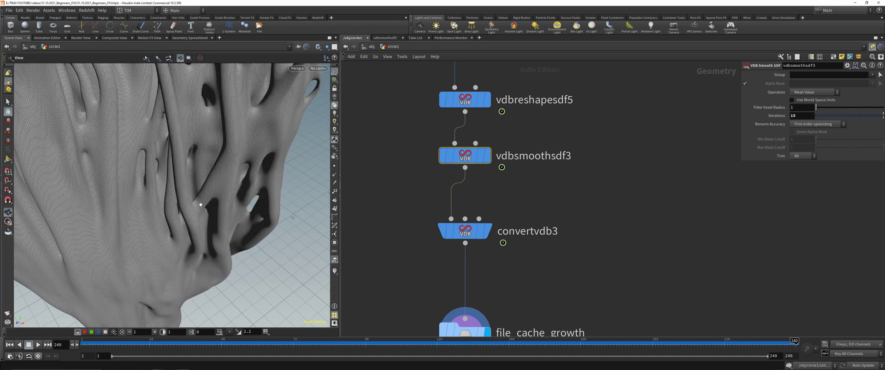
# Check the smoothed strands from farther away and set vdbsmoothsdf3's iterations to 5
pyautogui.moveTo(197, 208); pyautogui.dragTo(310, 184)
pyautogui.scroll(-4, 184, 179)
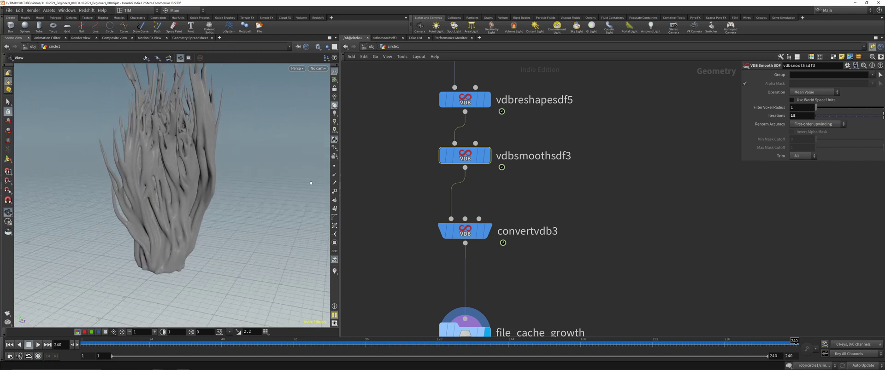
pyautogui.moveTo(222, 158); pyautogui.dragTo(193, 165)
pyautogui.click(802, 116)
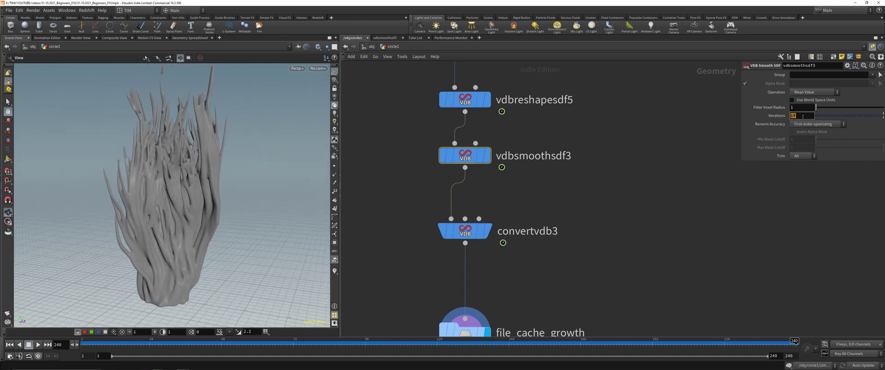
pyautogui.write('5')
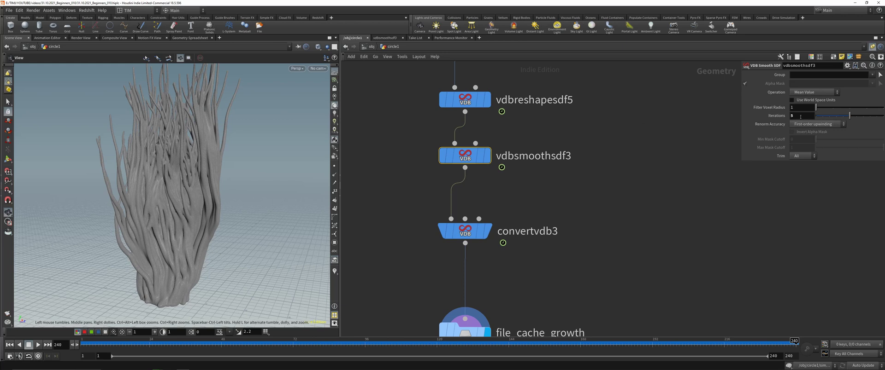
# Branch a Smooth node off convertvdb3's output and display its result
pyautogui.moveTo(465, 232); pyautogui.dragTo(465, 219)
pyautogui.click(465, 231)
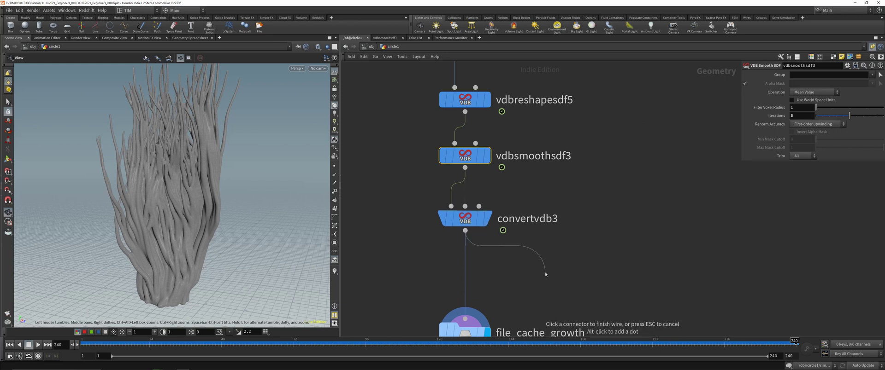
pyautogui.press('Tab')
pyautogui.write('smo')
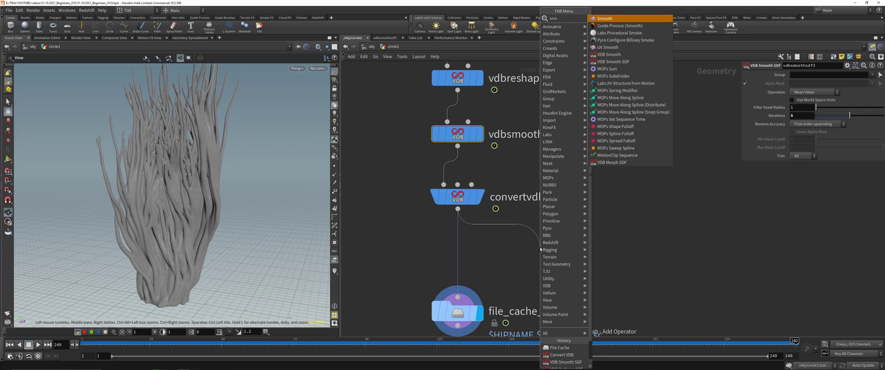
pyautogui.press('Return')
pyautogui.click(540, 249)
pyautogui.press('r')
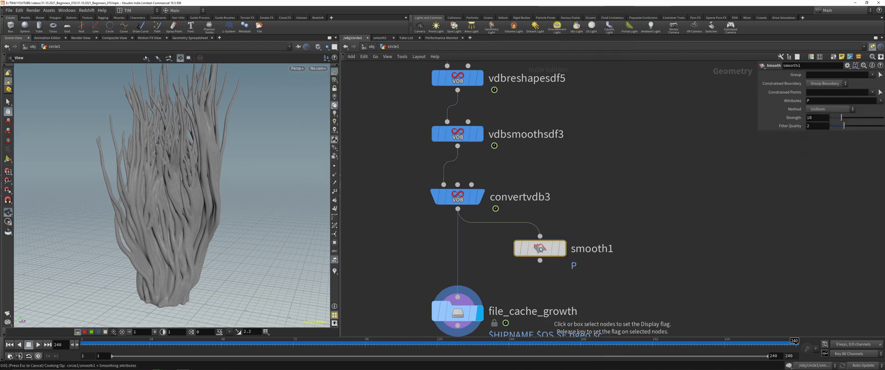
# Set smooth1's filter quality to 1 and its strength to 250
pyautogui.click(541, 249)
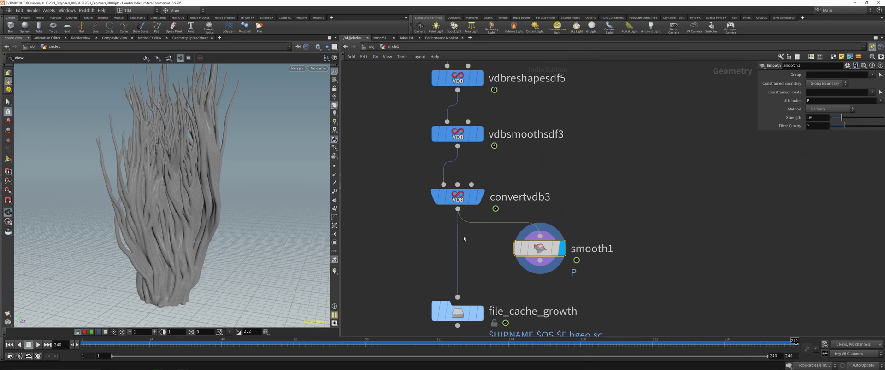
pyautogui.press('BackSpace')
pyautogui.write('1')
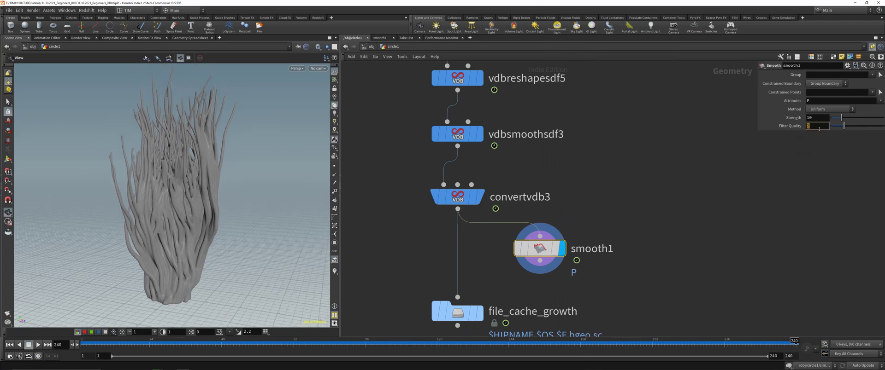
pyautogui.press('Return')
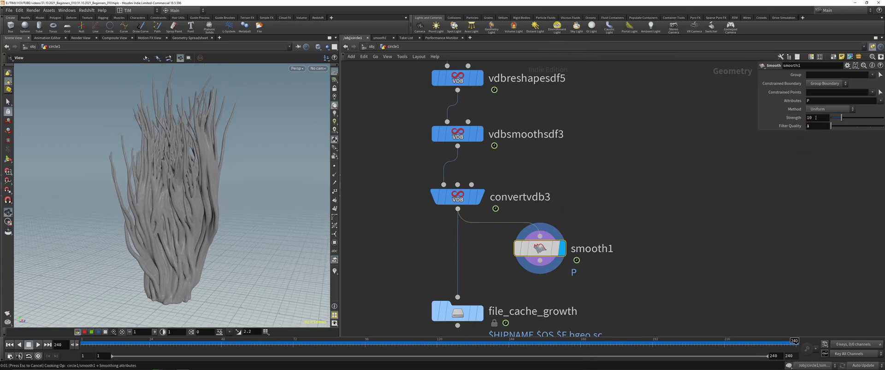
pyautogui.click(815, 118)
pyautogui.write('2')
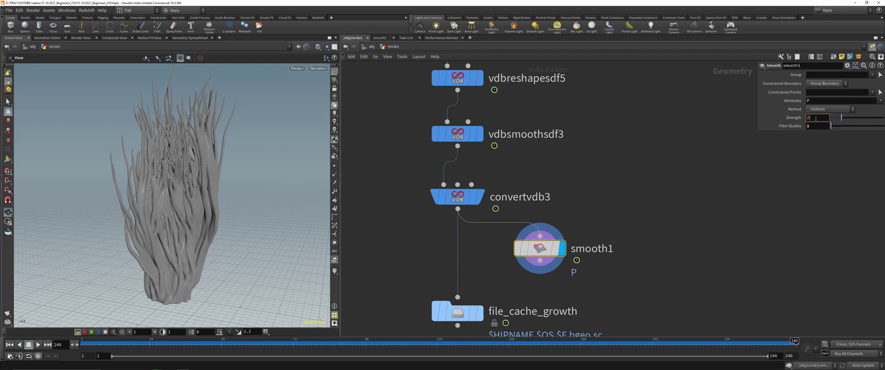
pyautogui.write('50')
pyautogui.press('Return')
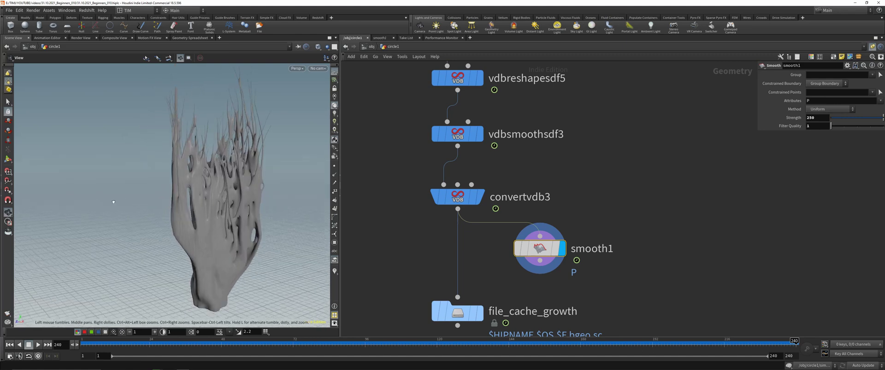
# Examine the smoothed strands up close and from several angles, checking the tips and the shape of the whole coral
pyautogui.moveTo(113, 201); pyautogui.dragTo(239, 206)
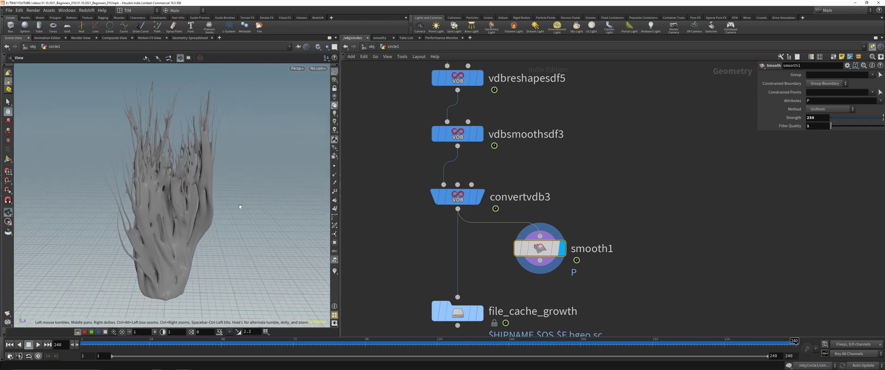
pyautogui.moveTo(240, 206); pyautogui.dragTo(203, 162, button='right')
pyautogui.moveTo(203, 162); pyautogui.dragTo(225, 179)
pyautogui.moveTo(226, 179); pyautogui.dragTo(256, 137, button='right')
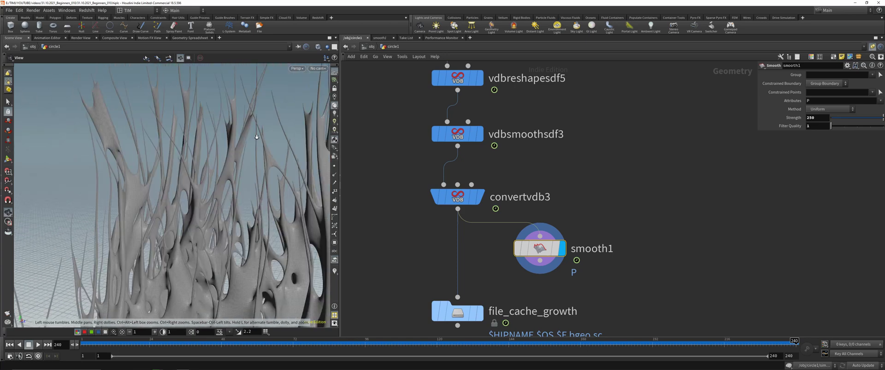
pyautogui.moveTo(257, 136); pyautogui.dragTo(265, 240)
pyautogui.moveTo(264, 239); pyautogui.dragTo(212, 250, button='right')
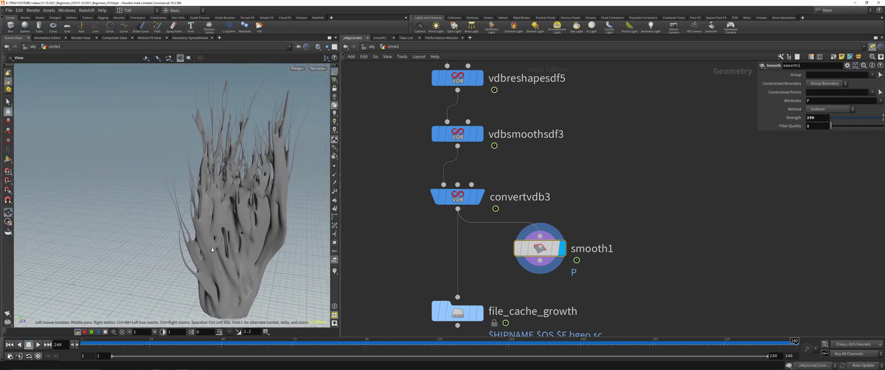
pyautogui.moveTo(212, 250); pyautogui.dragTo(237, 230)
pyautogui.moveTo(237, 231); pyautogui.dragTo(199, 198, button='middle')
pyautogui.moveTo(199, 198); pyautogui.dragTo(191, 209, button='right')
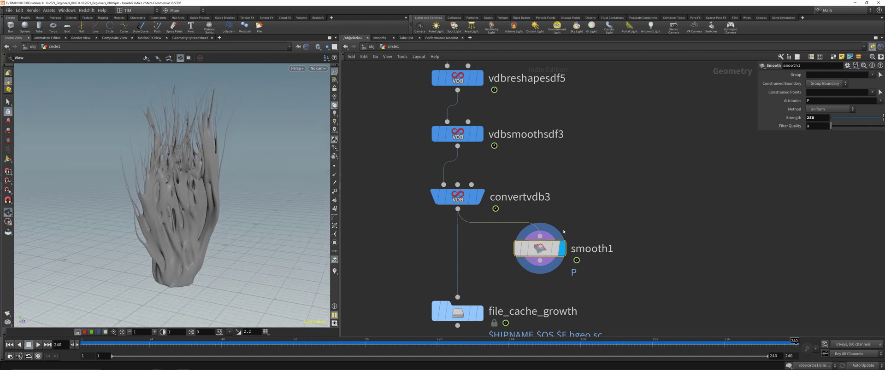
# Delete the smooth1 node and select file_cache_growth with its result displayed
pyautogui.press('Delete')
pyautogui.scroll(-4, 563, 232)
pyautogui.click(516, 277)
pyautogui.moveTo(608, 283); pyautogui.dragTo(597, 221, button='middle')
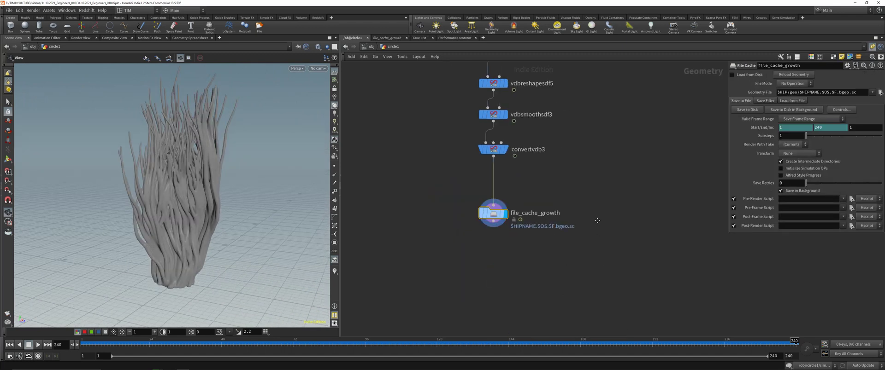
# Append a Material node to file_cache_growth's output, display it and rename it RS_MAT
pyautogui.click(493, 223)
pyautogui.press('Tab')
pyautogui.write('mate')
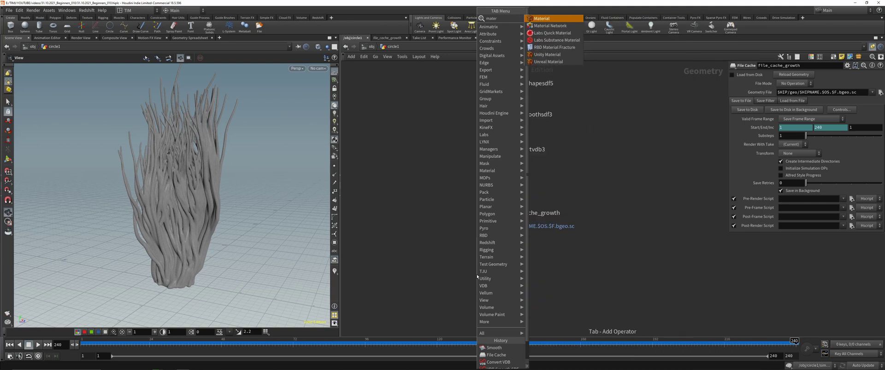
pyautogui.press('Return')
pyautogui.click(477, 275)
pyautogui.moveTo(483, 273); pyautogui.dragTo(499, 276)
pyautogui.doubleClick(525, 278)
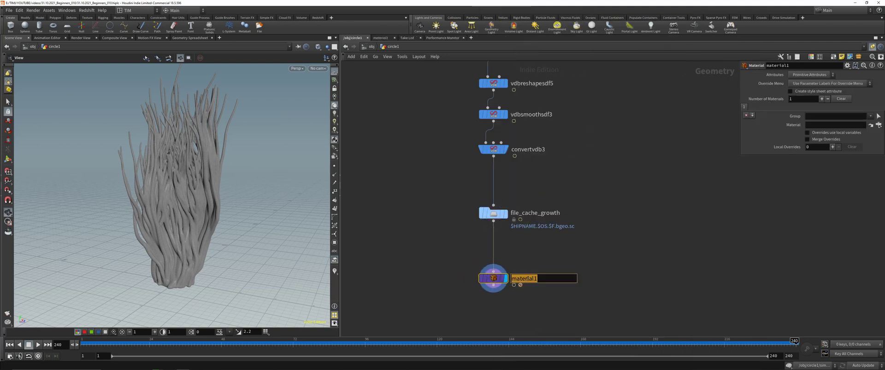
pyautogui.write('RS_MAT_')
pyautogui.press('Return')
# Return to the object level and delete the rslightdome1 light
pyautogui.press('u')
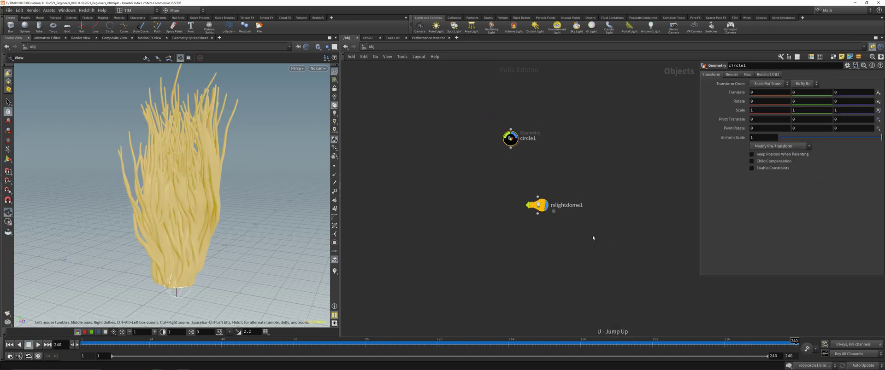
pyautogui.click(537, 205)
pyautogui.press('Delete')
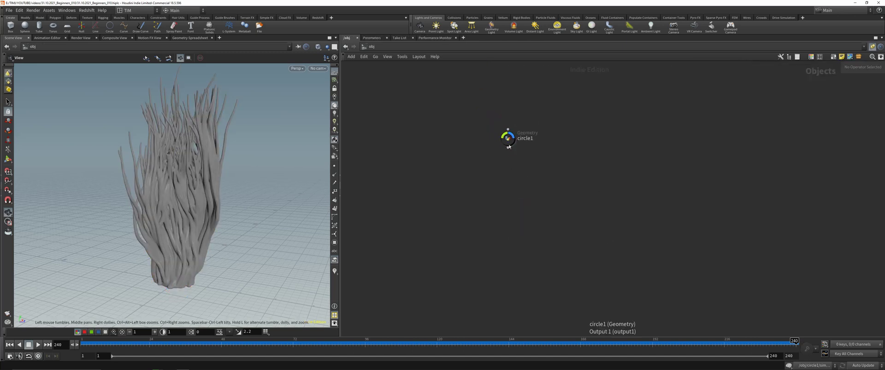
# Reposition the circle1 geometry object slightly and rename it GEO_CORAL_GROWTH
pyautogui.moveTo(509, 147); pyautogui.dragTo(507, 155)
pyautogui.doubleClick(527, 147)
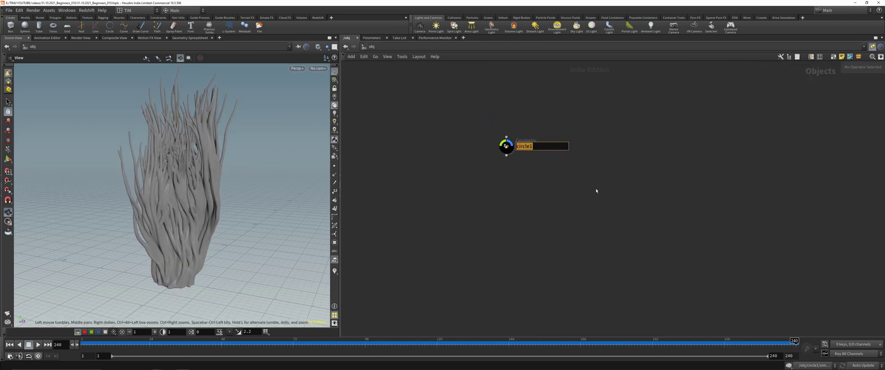
pyautogui.write('GEO_G')
pyautogui.write('R')
pyautogui.press('BackSpace')
pyautogui.press('BackSpace')
pyautogui.write('C')
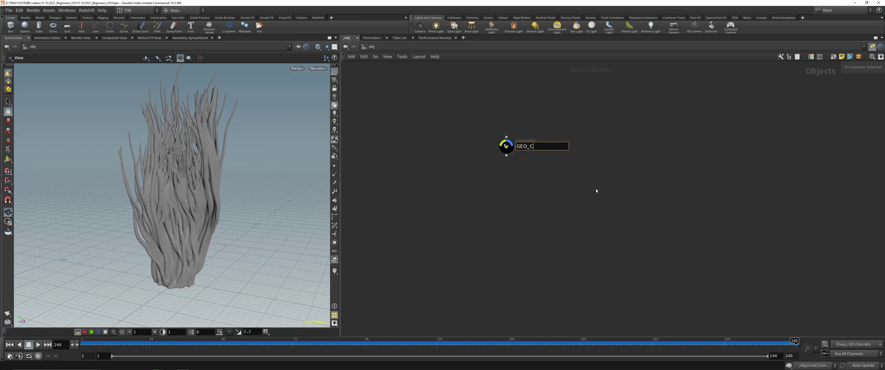
pyautogui.write('ORAL_GROWTH')
pyautogui.press('Return')
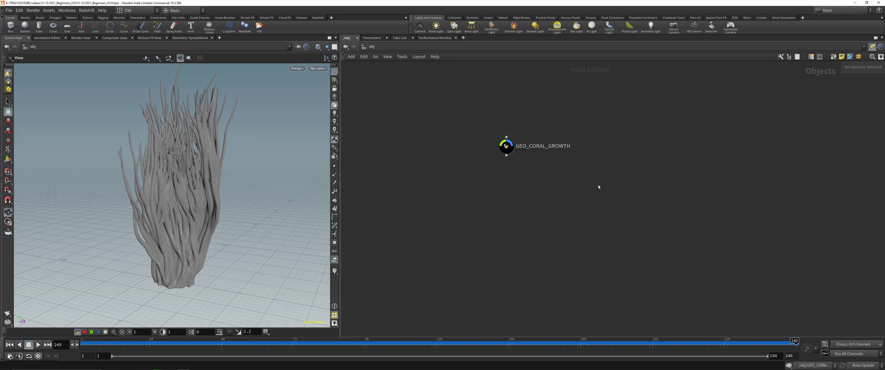
# Add a Material Network beside GEO_CORAL_GROWTH at the object level and name it RS_MAT
pyautogui.doubleClick(506, 146)
pyautogui.press('u')
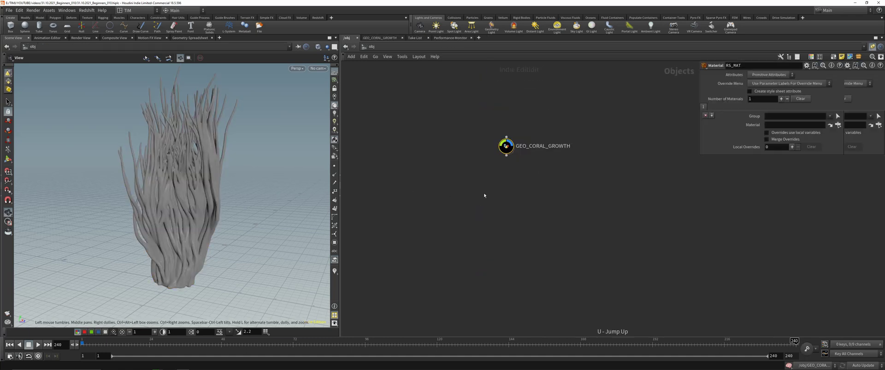
pyautogui.press('Tab')
pyautogui.write('mat')
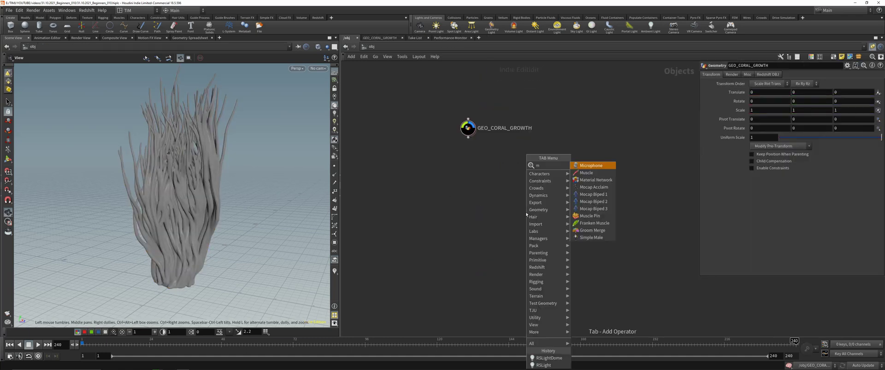
pyautogui.click(592, 166)
pyautogui.click(563, 185)
pyautogui.doubleClick(597, 187)
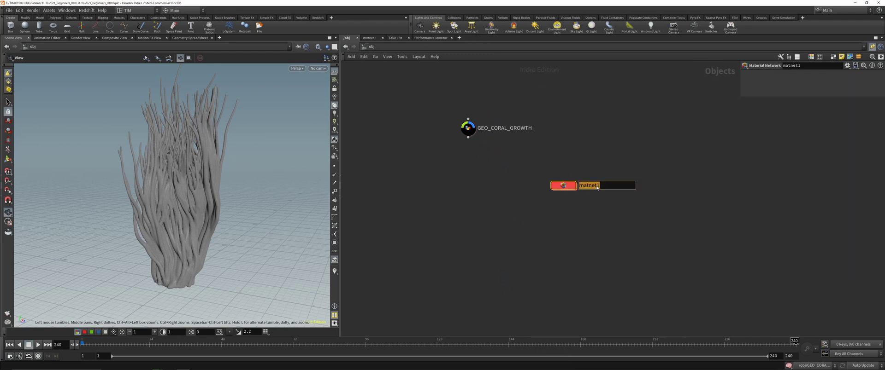
pyautogui.write('RS_MAT')
pyautogui.press('Return')
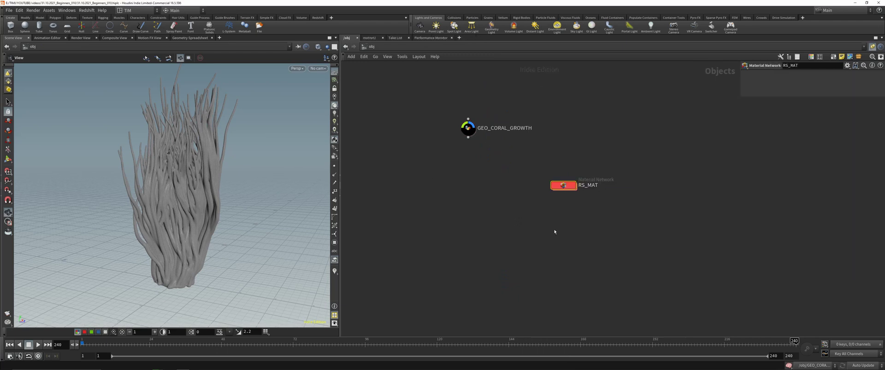
# Add a ROP Network directly below the RS_MAT network and name it RS_OUT
pyautogui.press('Tab')
pyautogui.moveTo(566, 231)
pyautogui.click(617, 180)
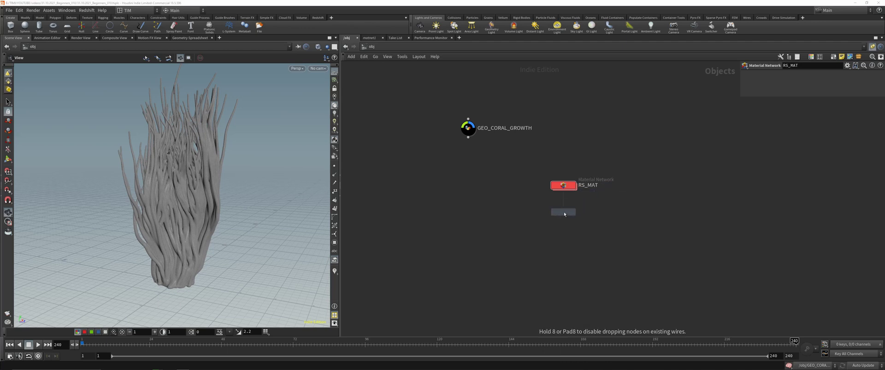
pyautogui.click(563, 212)
pyautogui.doubleClick(595, 212)
pyautogui.write('RS_O')
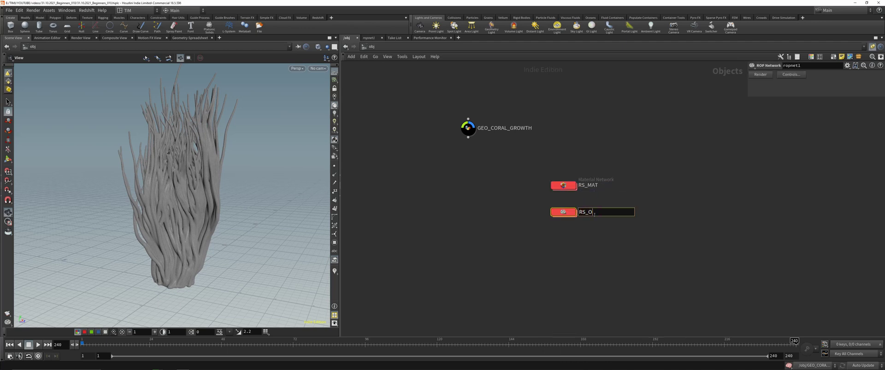
pyautogui.write('UT')
pyautogui.press('Return')
pyautogui.scroll(3, 619, 180)
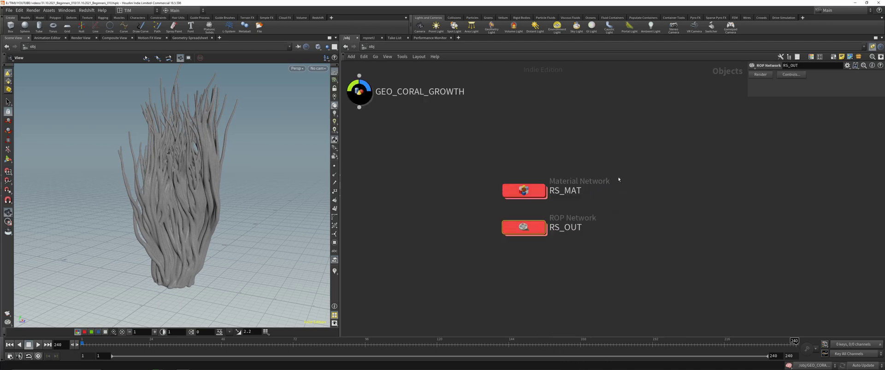
# Enter the RS_OUT network and place a Redshift ROP node in it
pyautogui.moveTo(421, 152); pyautogui.dragTo(658, 221)
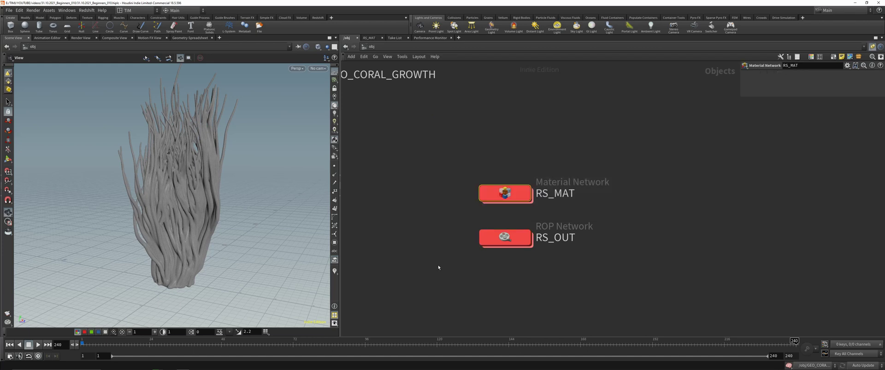
pyautogui.moveTo(439, 267); pyautogui.dragTo(668, 218)
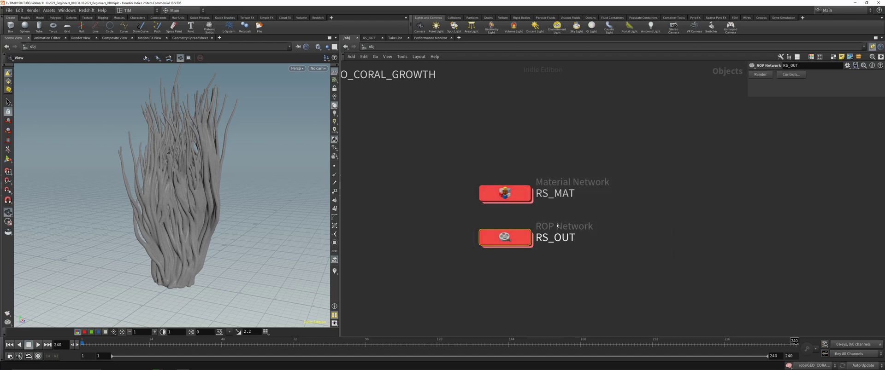
pyautogui.doubleClick(513, 239)
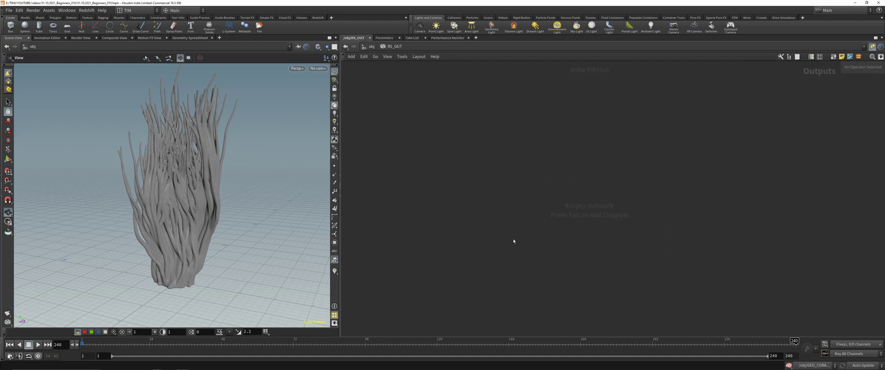
pyautogui.press('Tab')
pyautogui.moveTo(539, 213)
pyautogui.click(594, 216)
pyautogui.click(525, 201)
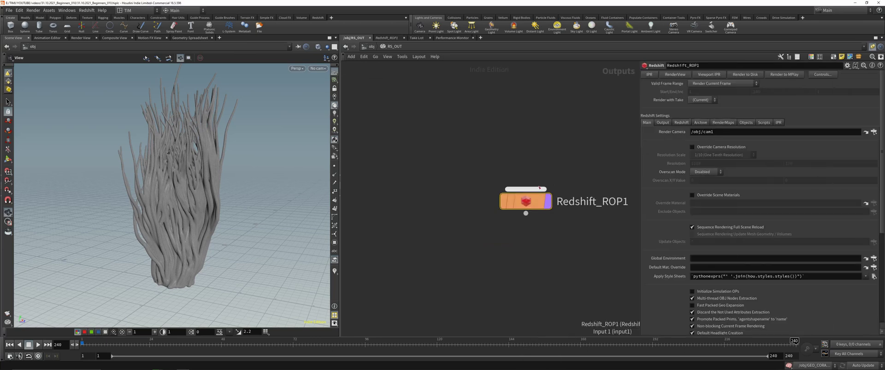
# Rename the Redshift ROP node RS_OUT_01
pyautogui.doubleClick(580, 202)
pyautogui.write('R_S')
pyautogui.press('BackSpace')
pyautogui.press('BackSpace')
pyautogui.write('S_')
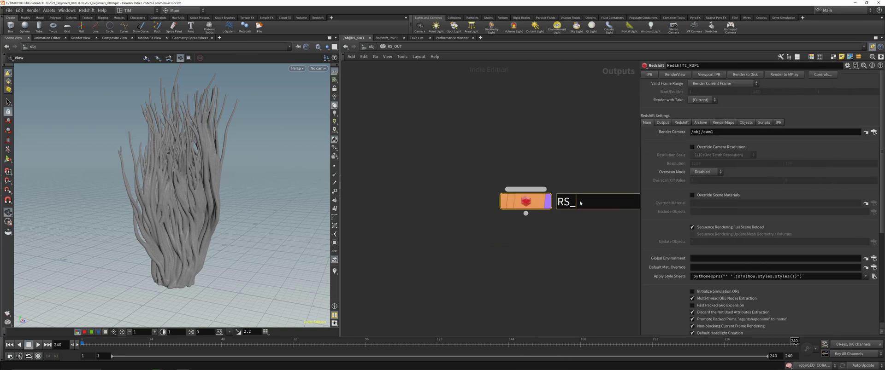
pyautogui.write('OUT_0012')
pyautogui.press('Return')
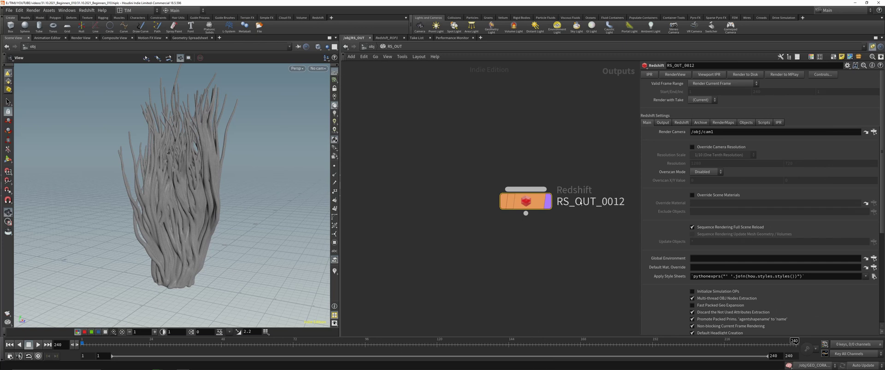
pyautogui.doubleClick(577, 202)
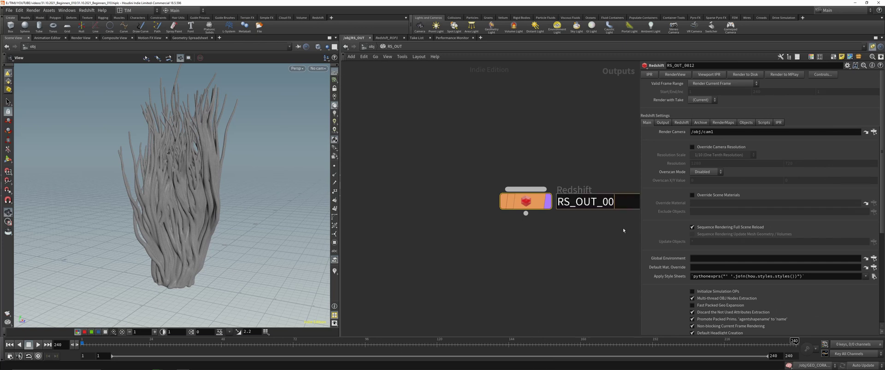
pyautogui.press('BackSpace')
pyautogui.write('1')
pyautogui.press('Return')
# Set both the primary and secondary GI engines of RS_OUT_01 to Brute Force in its Redshift global illumination settings
pyautogui.click(681, 122)
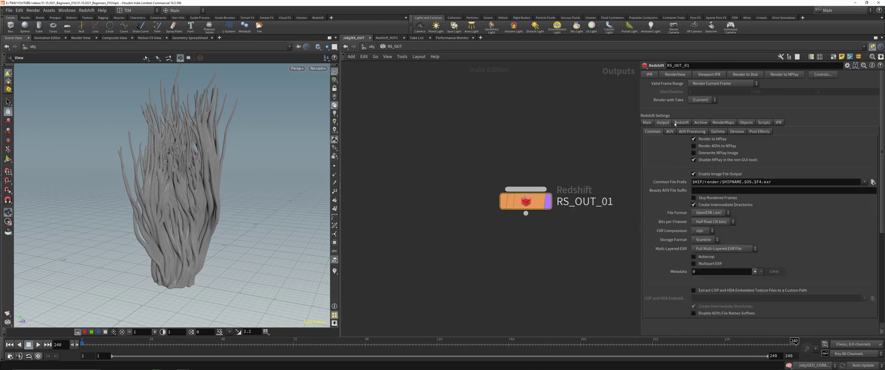
pyautogui.click(736, 131)
pyautogui.click(720, 158)
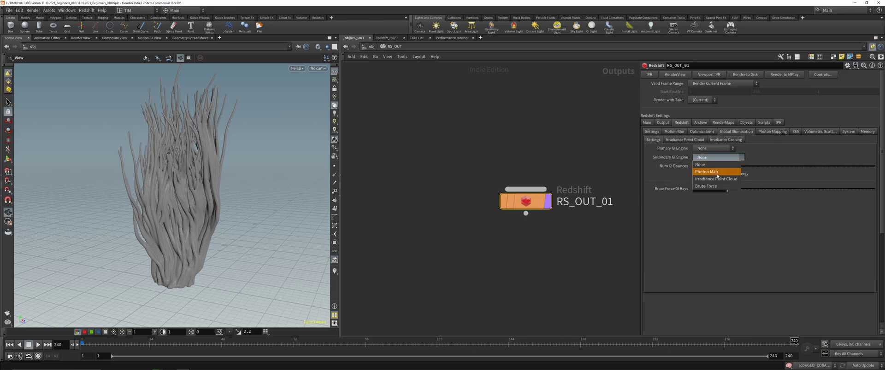
pyautogui.click(711, 187)
pyautogui.click(711, 149)
pyautogui.click(706, 178)
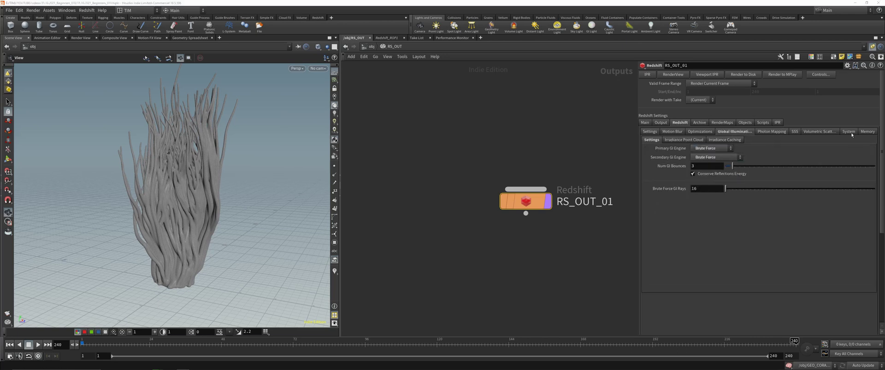
# Set the OCIO rendering space of RS_OUT_01 to scene-linear DCI-P3 D65 in its Redshift system settings
pyautogui.click(849, 132)
pyautogui.click(718, 220)
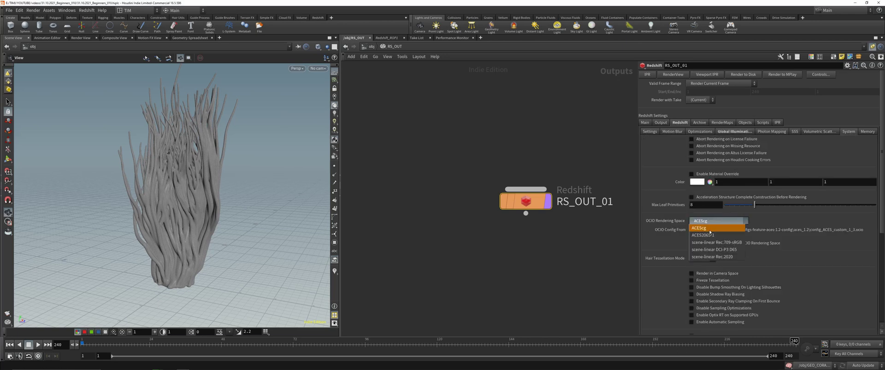
pyautogui.click(719, 250)
pyautogui.scroll(-2, 774, 248)
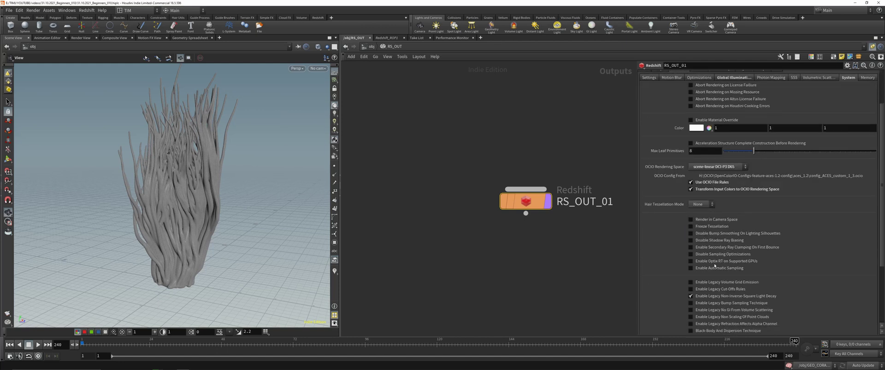
# Add a Redshift material builder inside the RS_MAT network, rename it RS_MAT and enter it
pyautogui.press('u')
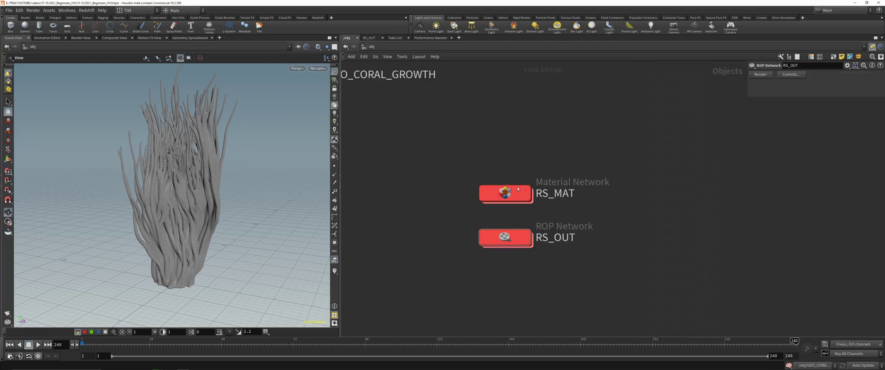
pyautogui.doubleClick(504, 194)
pyautogui.press('Tab')
pyautogui.write('rs')
pyautogui.click(677, 68)
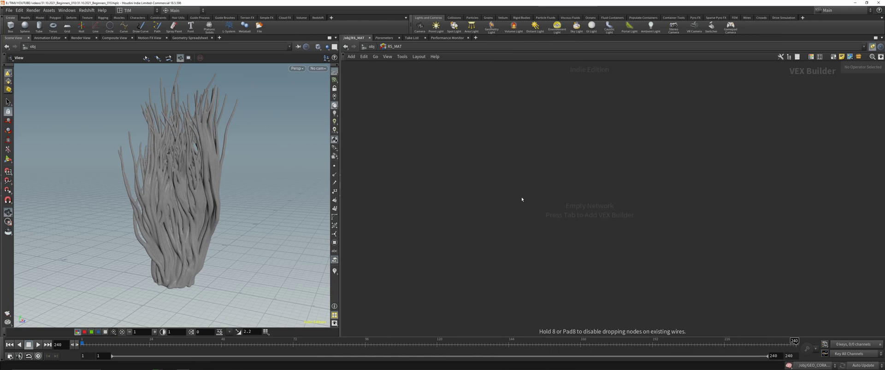
pyautogui.click(474, 199)
pyautogui.doubleClick(488, 176)
pyautogui.write('RS_MAT')
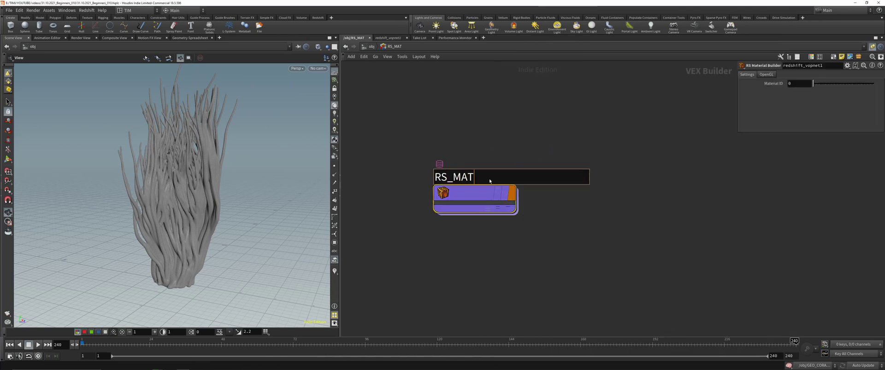
pyautogui.press('Return')
pyautogui.doubleClick(477, 194)
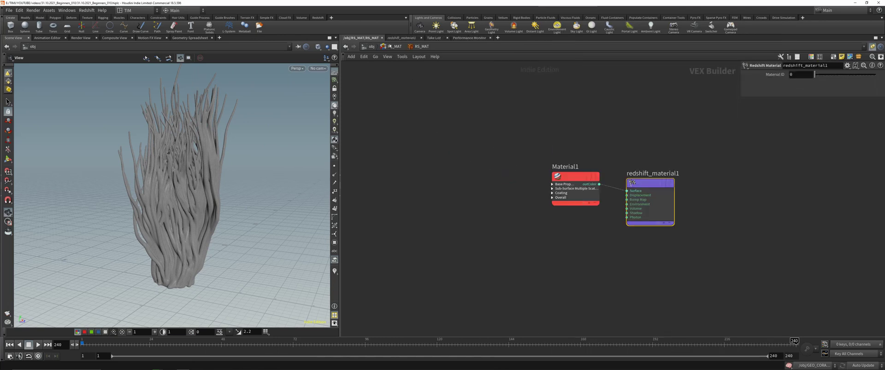
# Assign the RS_MAT material from the RS_MAT network to the Material node below file_cache_growth in GEO_CORAL_GROWTH
pyautogui.click(390, 46)
pyautogui.click(371, 47)
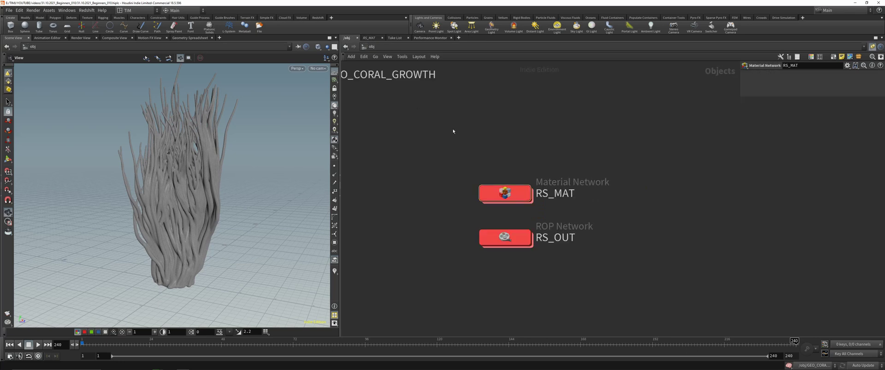
pyautogui.doubleClick(467, 124)
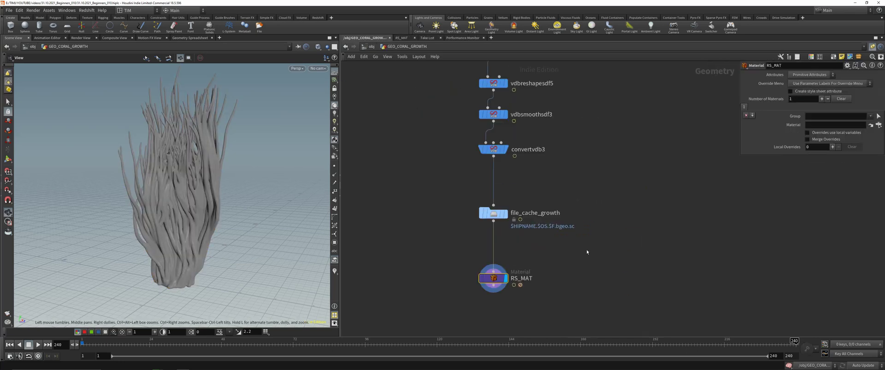
pyautogui.hotkey('shift', 'w')
pyautogui.click(354, 92)
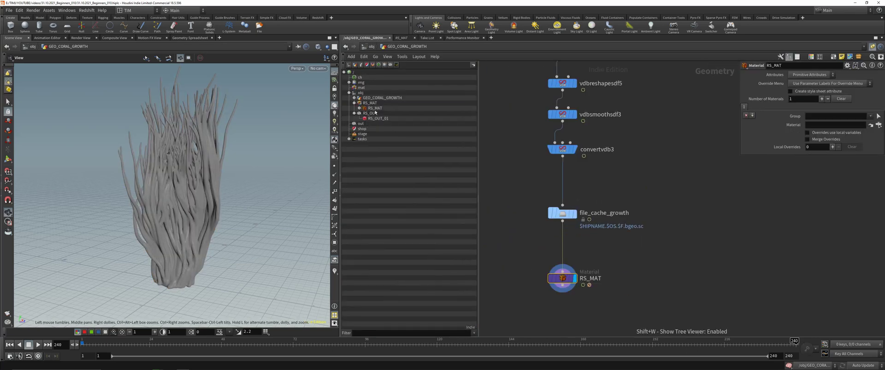
pyautogui.moveTo(375, 110); pyautogui.dragTo(832, 129)
pyautogui.hotkey('shift', 'w')
# Add an RSLightDome light at the object level and rename it RS_DOME_01
pyautogui.press('u')
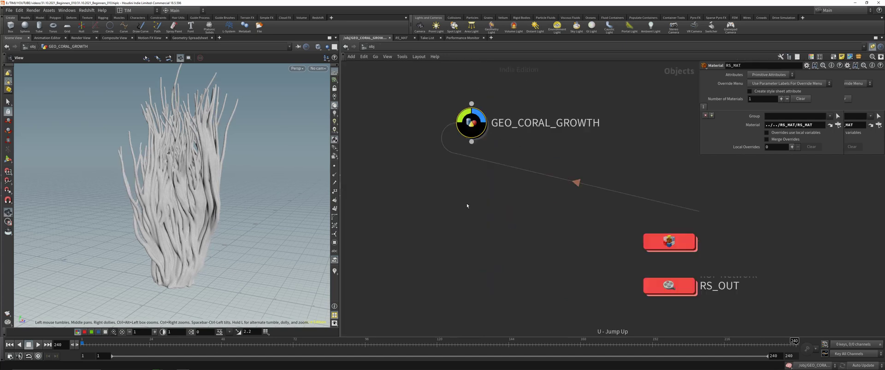
pyautogui.moveTo(509, 229); pyautogui.dragTo(480, 182, button='middle')
pyautogui.press('Tab')
pyautogui.write('rs')
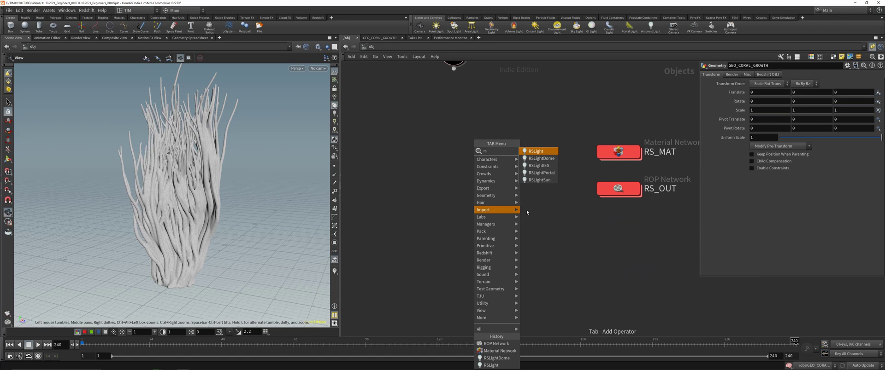
pyautogui.click(541, 158)
pyautogui.click(477, 235)
pyautogui.doubleClick(516, 235)
pyautogui.write('R_S')
pyautogui.press('BackSpace')
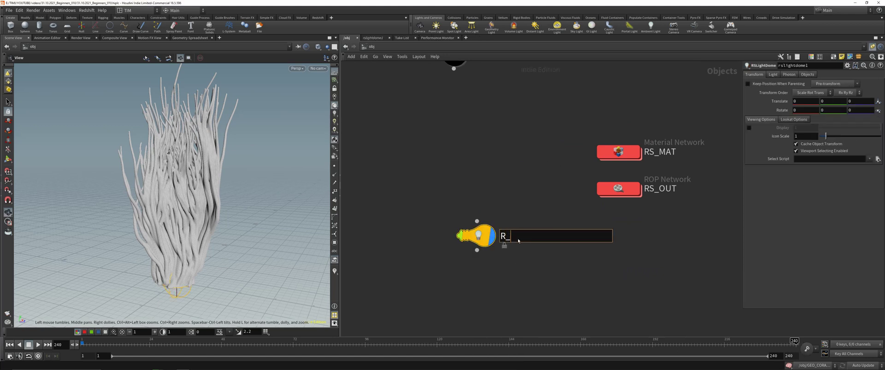
pyautogui.write('DOME_01')
pyautogui.press('Return')
# Load an HDRI from E:/HDRI/HDRI_ACES as the dome map of RS_DOME_01 and move the light node lower in the network
pyautogui.click(772, 74)
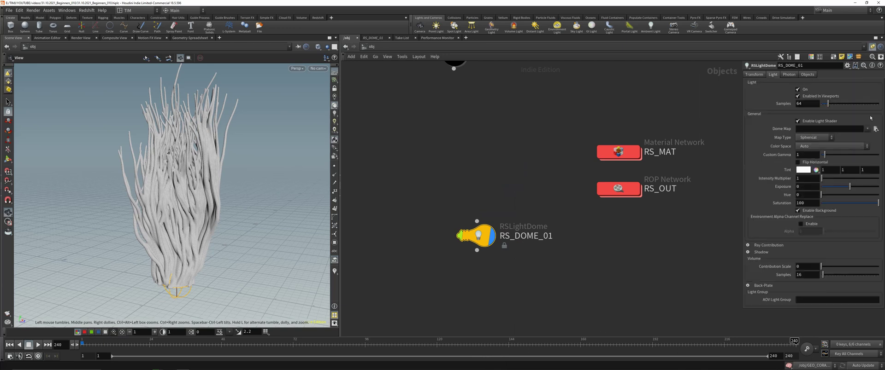
pyautogui.click(875, 129)
pyautogui.doubleClick(731, 83)
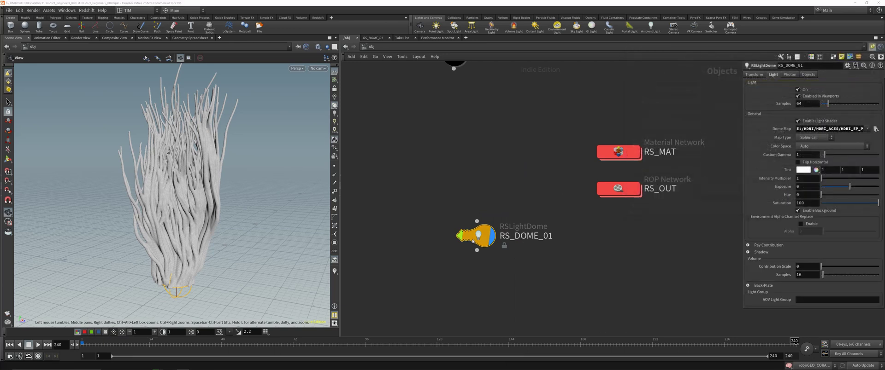
pyautogui.moveTo(477, 236); pyautogui.dragTo(461, 293)
pyautogui.press('h')
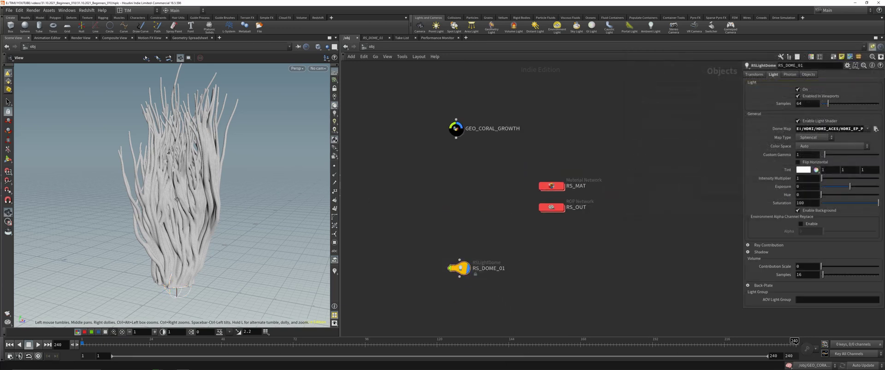
# Frame the coral in the viewport, create a new camera from that view and refine its framing
pyautogui.moveTo(177, 200); pyautogui.dragTo(184, 200)
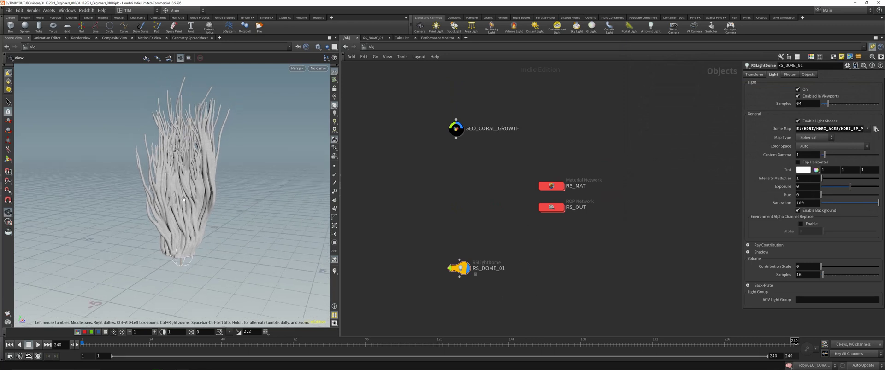
pyautogui.moveTo(221, 205); pyautogui.dragTo(211, 185)
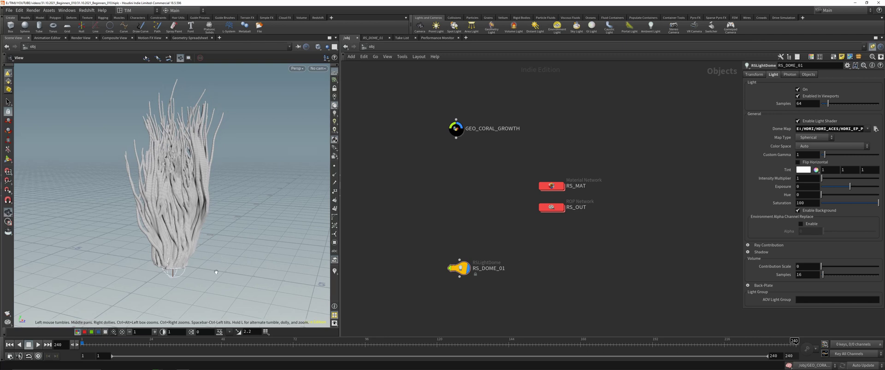
pyautogui.moveTo(196, 198); pyautogui.dragTo(187, 186)
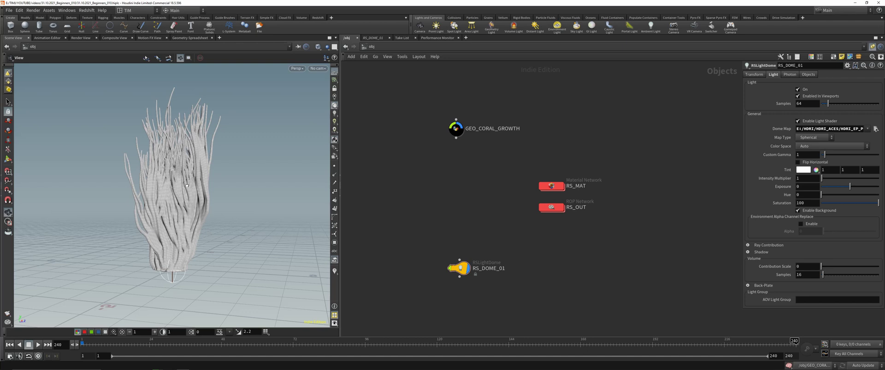
pyautogui.click(318, 68)
pyautogui.click(323, 90)
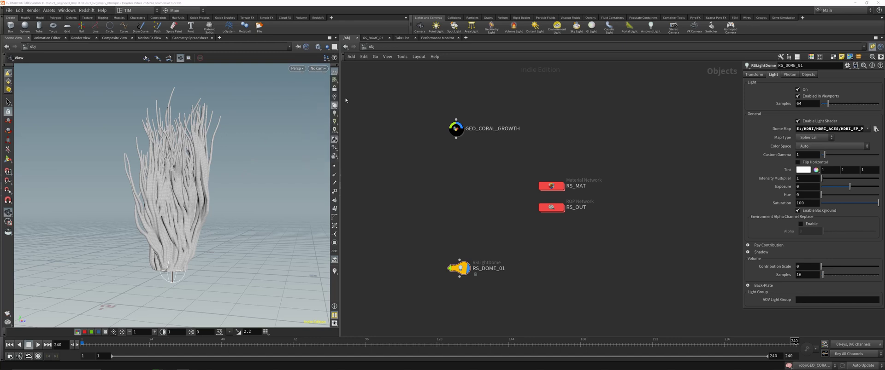
pyautogui.moveTo(174, 183); pyautogui.dragTo(169, 195, button='middle')
pyautogui.moveTo(170, 195); pyautogui.dragTo(194, 178, button='right')
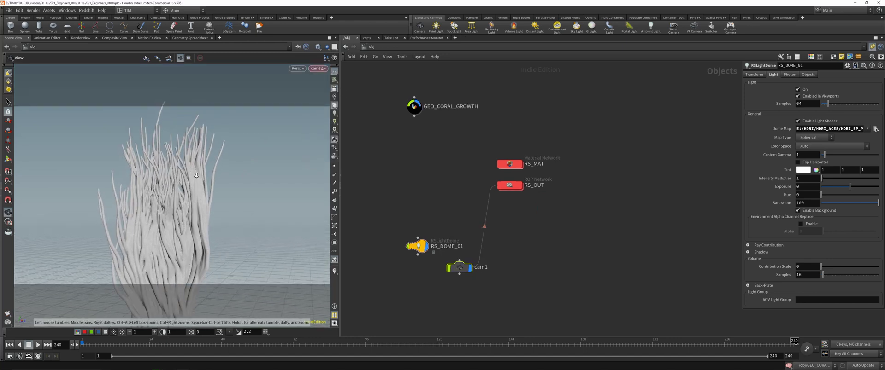
pyautogui.moveTo(194, 177); pyautogui.dragTo(176, 197)
pyautogui.moveTo(176, 197); pyautogui.dragTo(159, 209, button='right')
# Move the camera node clear of the dome light and rename it CAMERA_001
pyautogui.moveTo(517, 268); pyautogui.dragTo(677, 244, button='middle')
pyautogui.moveTo(621, 244); pyautogui.dragTo(437, 183)
pyautogui.doubleClick(457, 182)
pyautogui.write('CA')
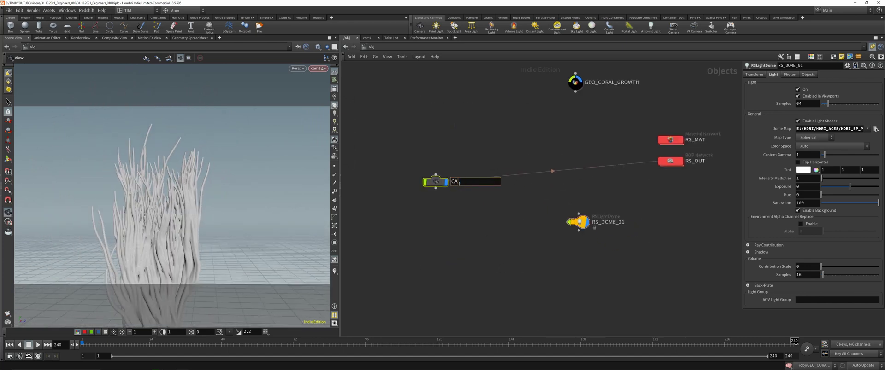
pyautogui.write('MERA_001')
pyautogui.press('Return')
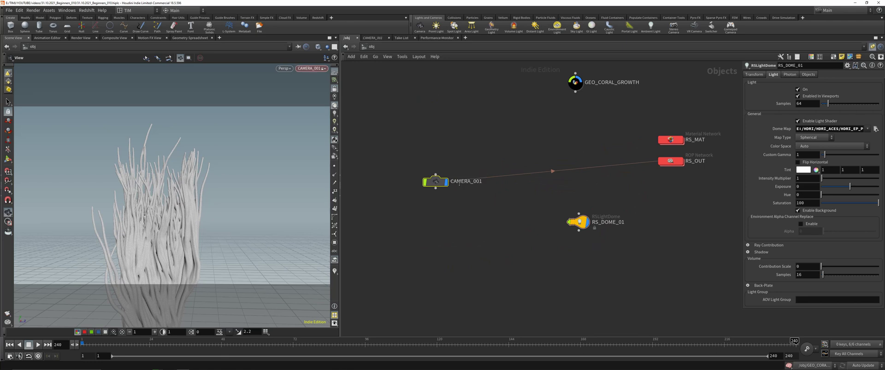
# Adjust the framing of CAMERA_001, then set its focal length to 35 mm and its resolution to HDTV 1080
pyautogui.moveTo(171, 198); pyautogui.dragTo(183, 196)
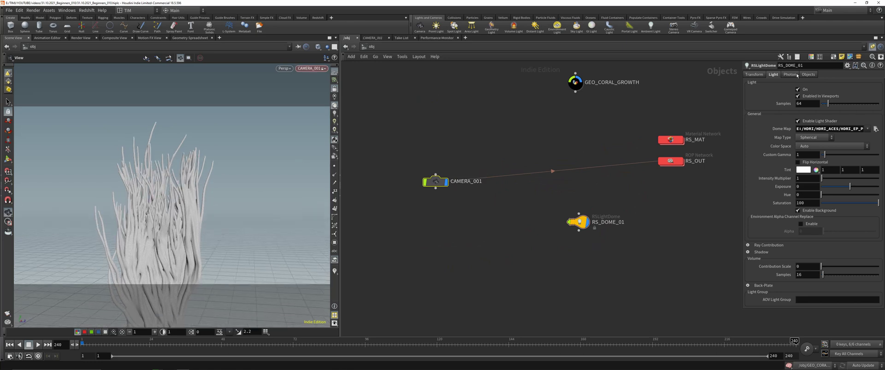
pyautogui.click(435, 181)
pyautogui.click(792, 74)
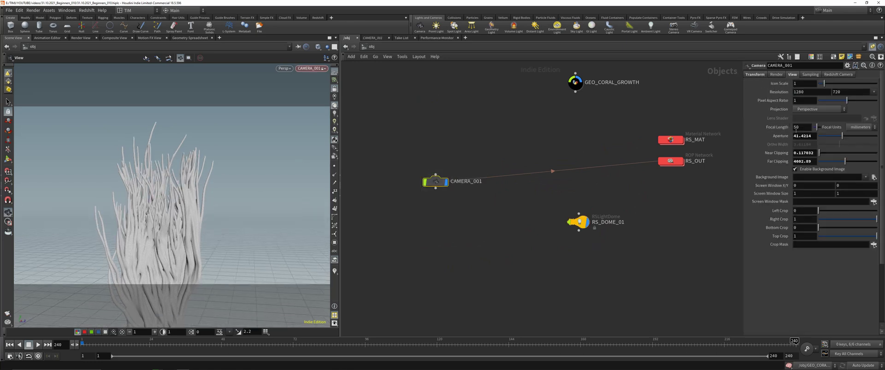
pyautogui.click(802, 127)
pyautogui.write('9')
pyautogui.press('Return')
pyautogui.click(815, 94)
pyautogui.click(873, 92)
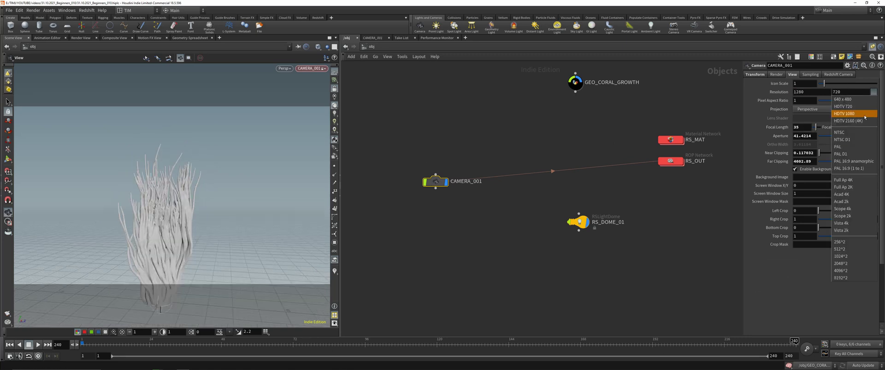
pyautogui.click(855, 113)
# Enable Redshift DOF on CAMERA_001 and link its focus distance to the camera's sampling focus distance with ch("focus")
pyautogui.click(838, 75)
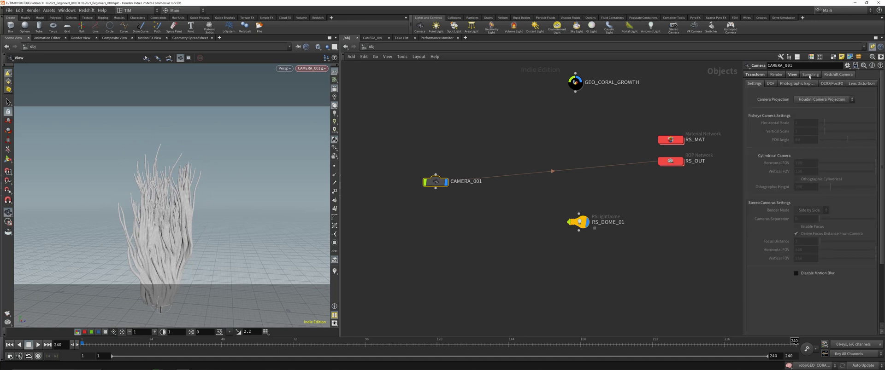
pyautogui.click(809, 75)
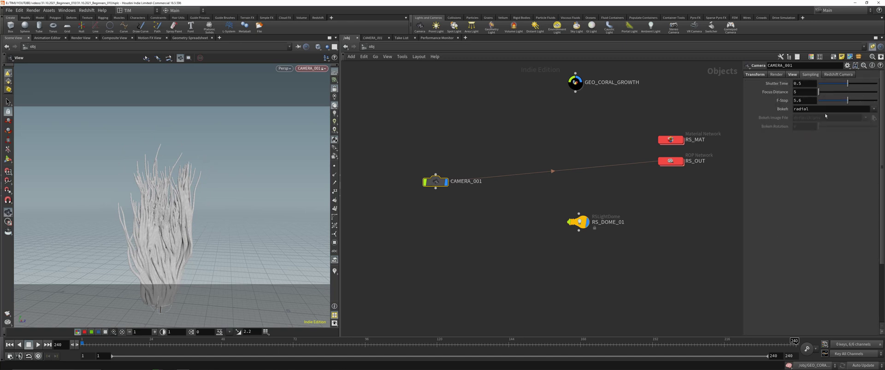
pyautogui.click(838, 74)
pyautogui.click(770, 84)
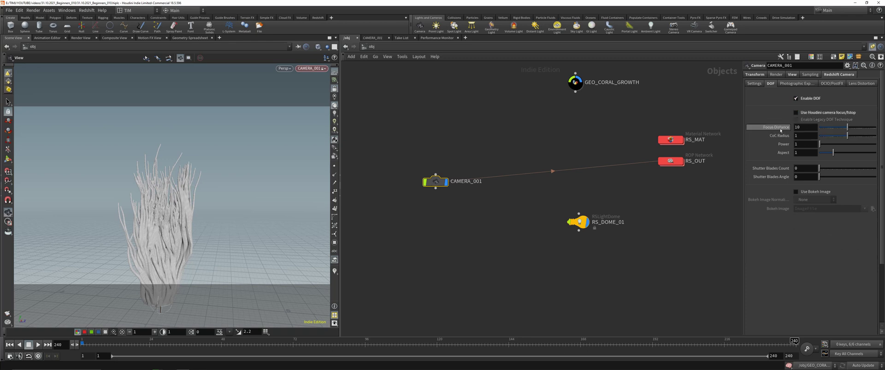
pyautogui.rightClick(780, 131)
pyautogui.click(788, 194)
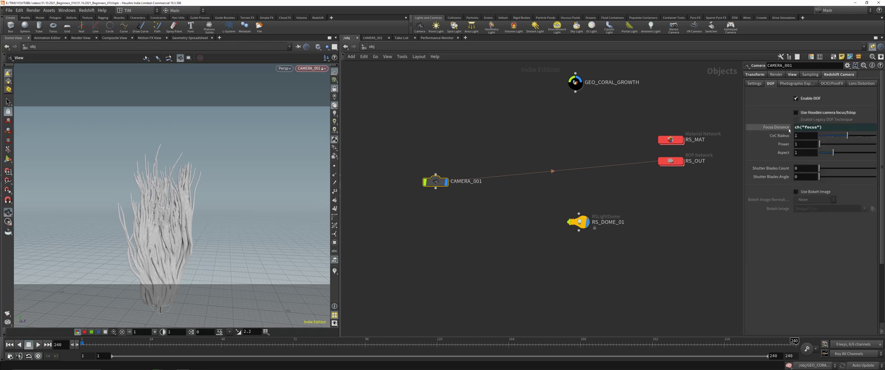
pyautogui.click(788, 131)
# Enable a bokeh image for the camera's DOF with Unit Intensity normalization and load bokeh_011 from F:/bokeh_images
pyautogui.click(804, 192)
pyautogui.click(813, 200)
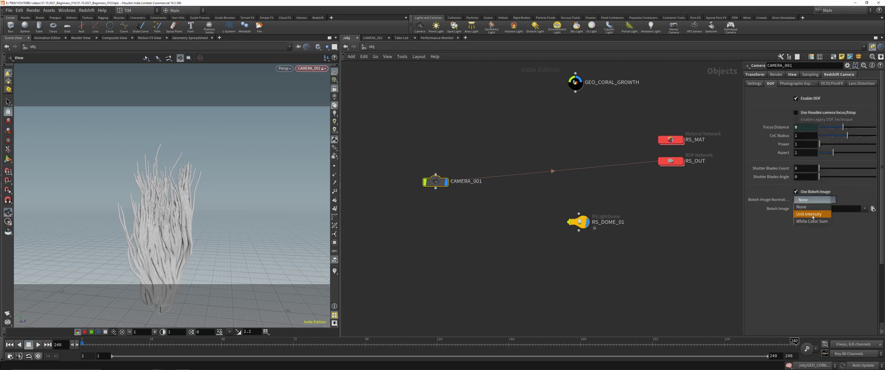
pyautogui.click(813, 215)
pyautogui.click(873, 209)
pyautogui.click(637, 108)
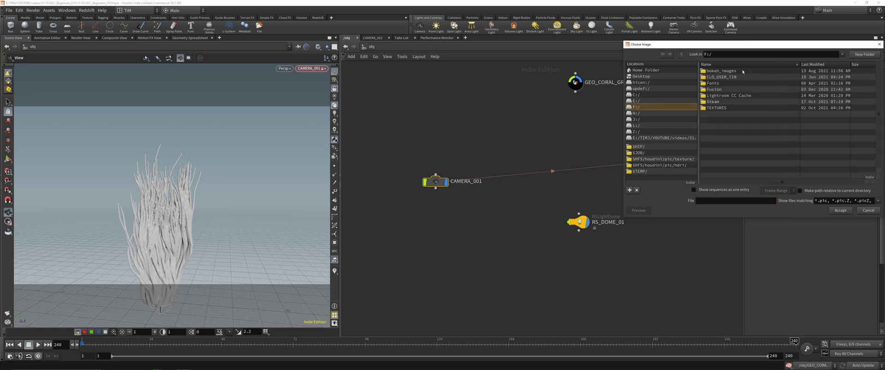
pyautogui.doubleClick(706, 95)
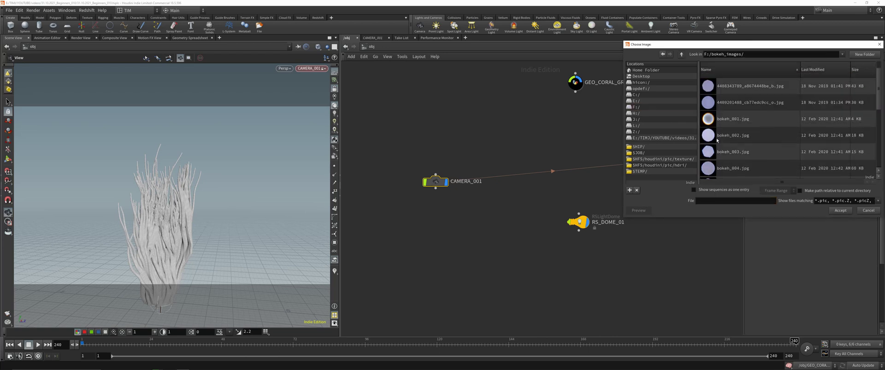
pyautogui.click(723, 146)
pyautogui.doubleClick(723, 147)
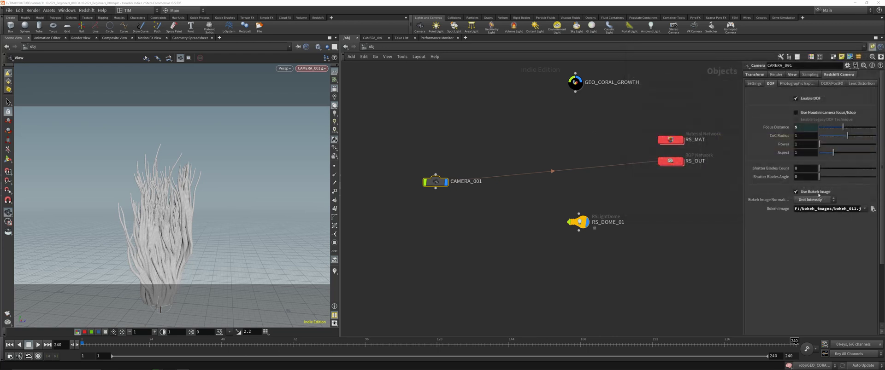
# Set the CoC radius of the CAMERA_001 depth of field to 0.05
pyautogui.doubleClick(804, 135)
pyautogui.write('0.0')
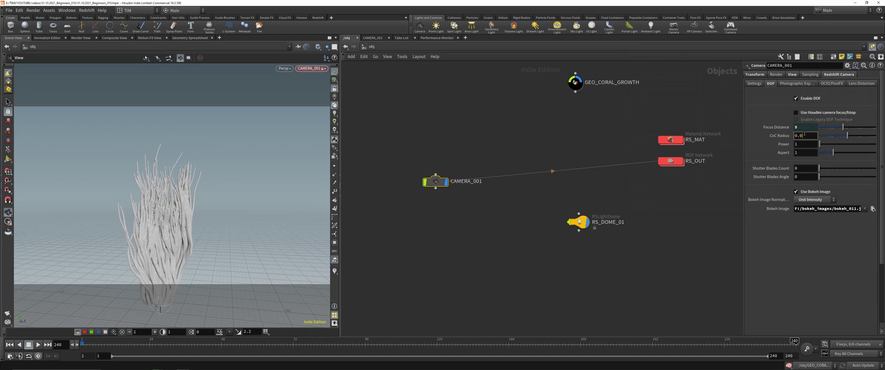
pyautogui.write('1')
pyautogui.press('Return')
pyautogui.click(810, 135)
pyautogui.write('5')
pyautogui.press('Return')
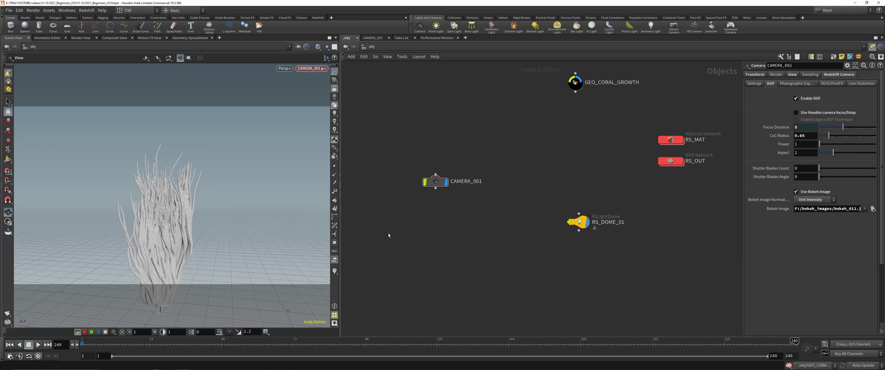
# Save the scene, then open the RS_MAT material builder to its shader nodes
pyautogui.hotkey('ctrl', 's')
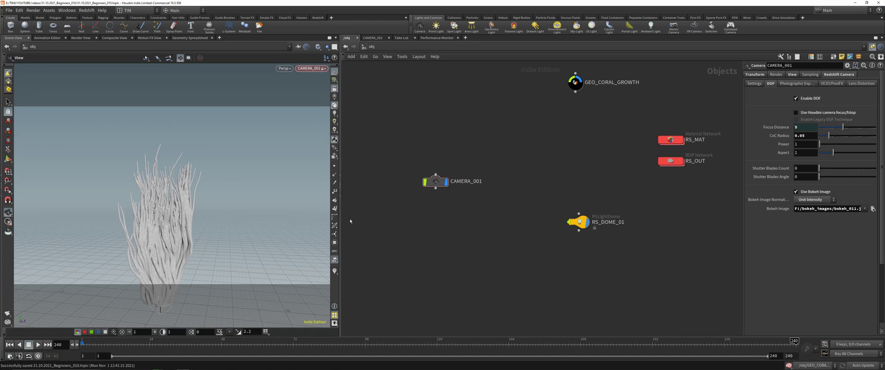
pyautogui.scroll(5, 184, 167)
pyautogui.scroll(2, 183, 167)
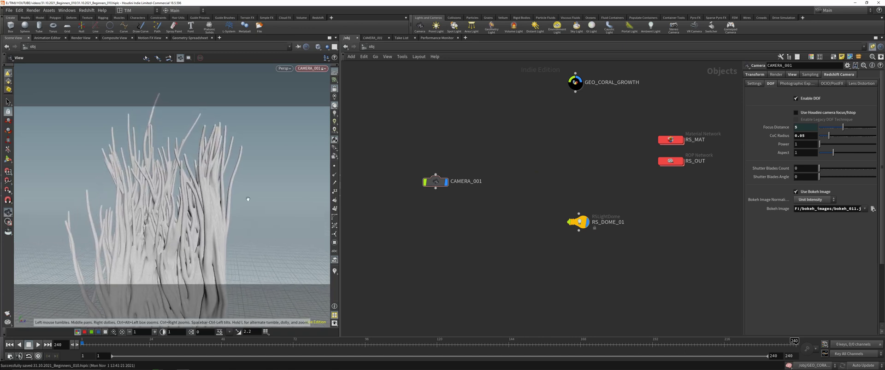
pyautogui.moveTo(671, 143); pyautogui.dragTo(672, 148)
pyautogui.doubleClick(671, 149)
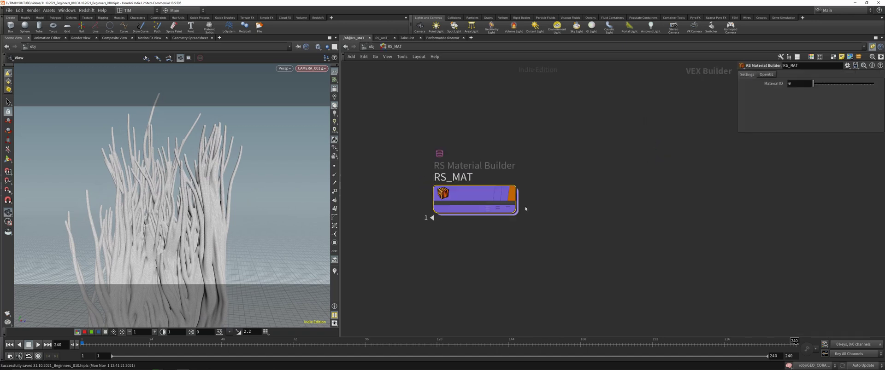
pyautogui.moveTo(588, 181); pyautogui.dragTo(584, 187)
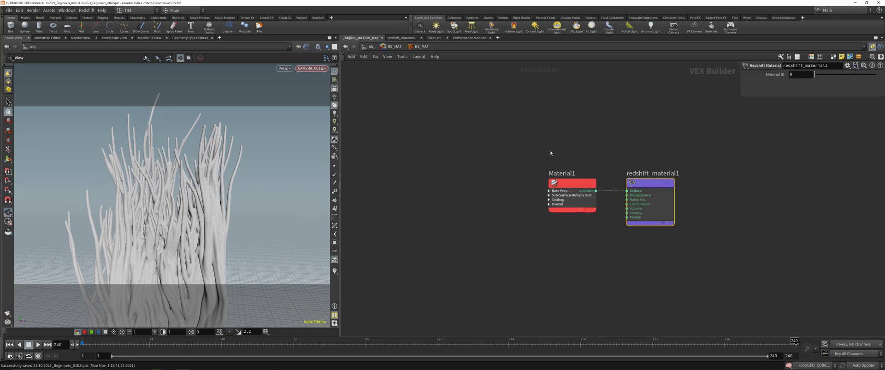
# Start a Redshift IPR render in the Render View and shrink its window to fit over the network editor
pyautogui.click(317, 18)
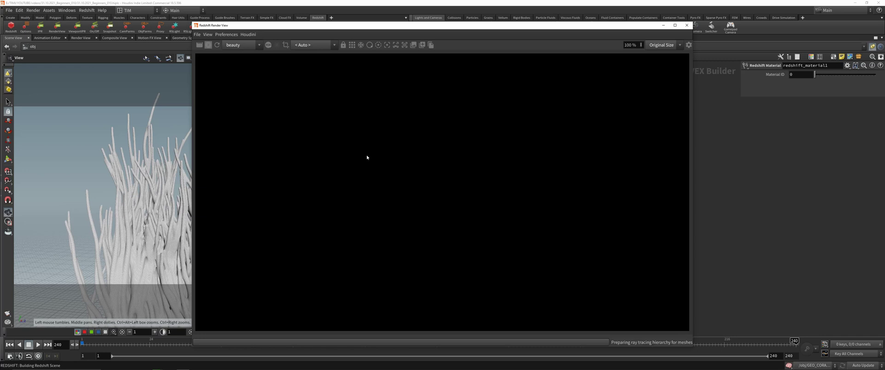
pyautogui.moveTo(194, 23); pyautogui.dragTo(315, 78)
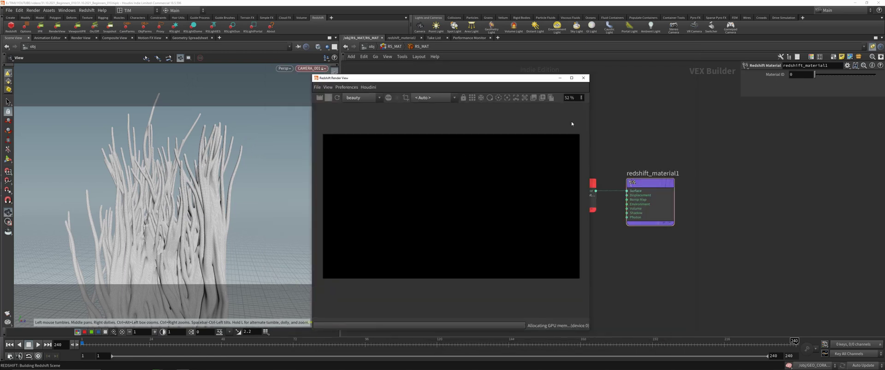
pyautogui.moveTo(591, 73); pyautogui.dragTo(584, 126)
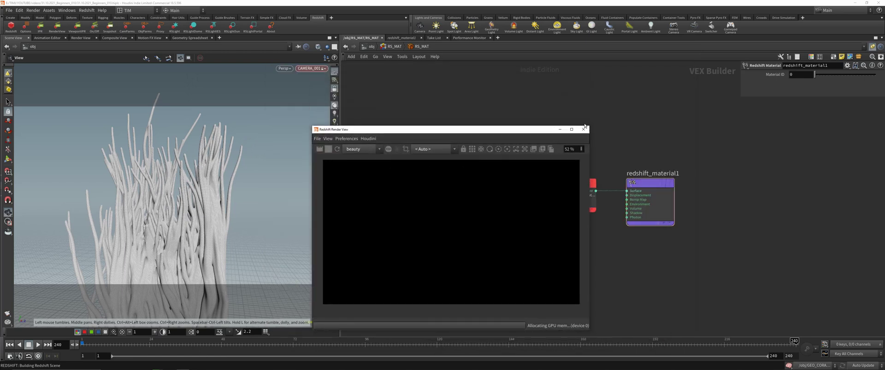
pyautogui.moveTo(529, 128); pyautogui.dragTo(521, 86)
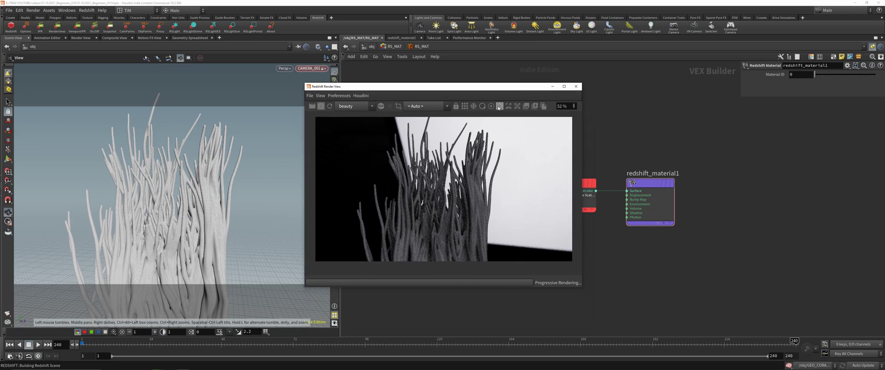
# Disable the background of the RS_DOME_01 dome light
pyautogui.click(371, 47)
pyautogui.moveTo(599, 156); pyautogui.dragTo(650, 141, button='middle')
pyautogui.click(629, 203)
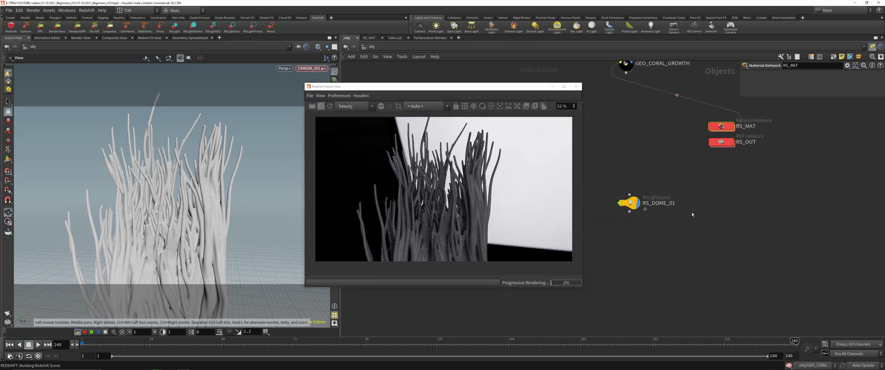
pyautogui.click(797, 210)
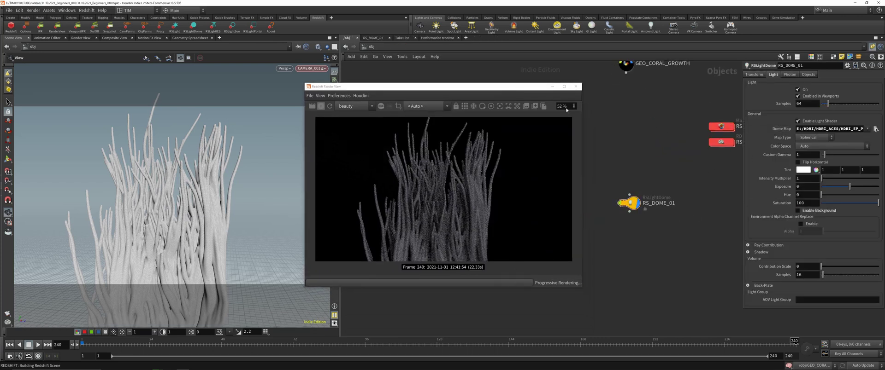
pyautogui.moveTo(697, 157); pyautogui.dragTo(669, 173, button='middle')
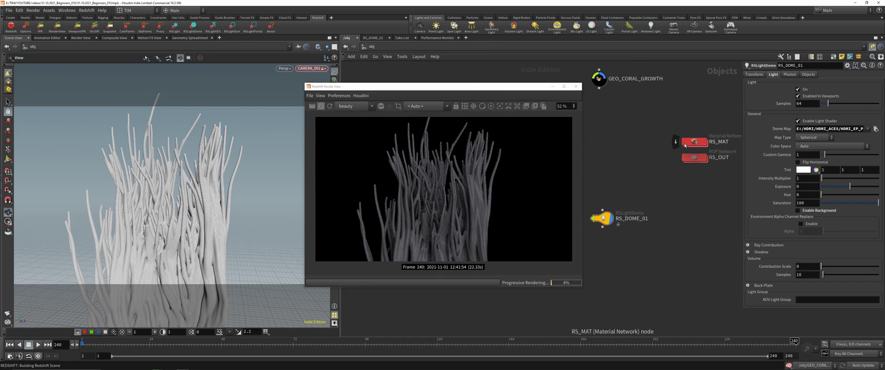
# Pull the camera back from the coral and pick a focus point on its strands in the Render View
pyautogui.moveTo(389, 89); pyautogui.dragTo(461, 86)
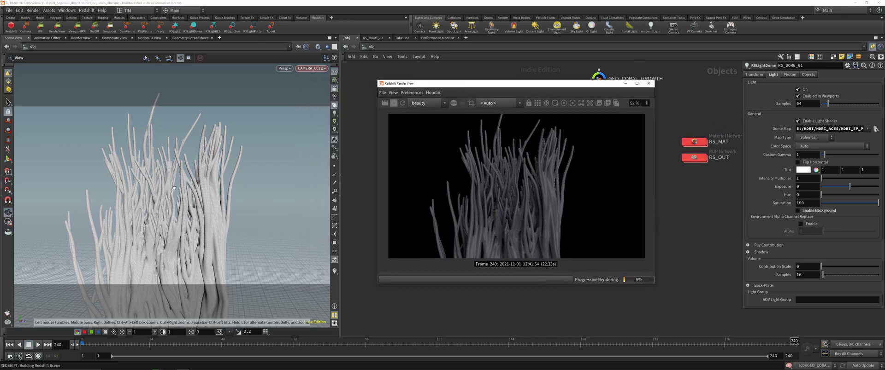
pyautogui.moveTo(182, 207); pyautogui.dragTo(146, 282, button='right')
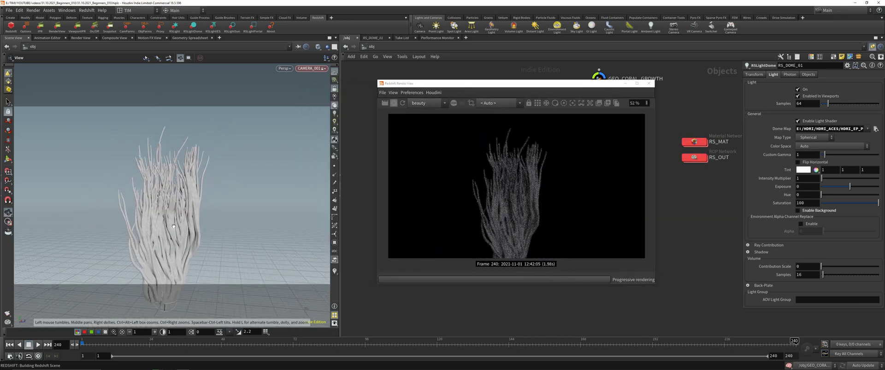
pyautogui.moveTo(494, 91); pyautogui.dragTo(402, 91)
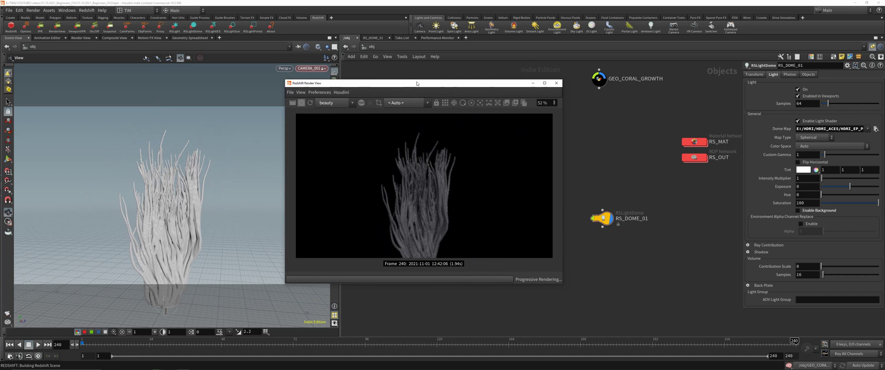
pyautogui.click(488, 104)
pyautogui.click(465, 165)
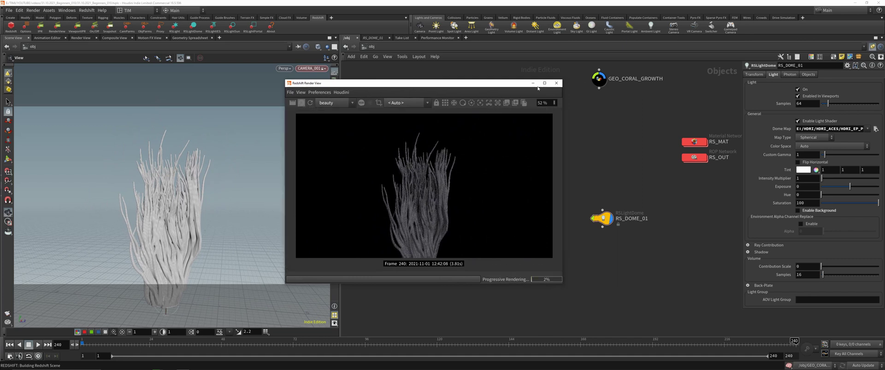
# Close the Render View and set the resolution of CAMERA_001 to 1080 by 1920
pyautogui.click(556, 83)
pyautogui.click(459, 178)
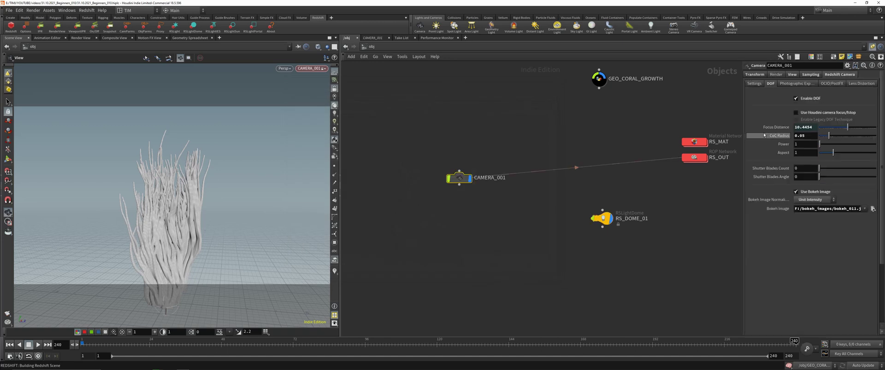
pyautogui.doubleClick(806, 91)
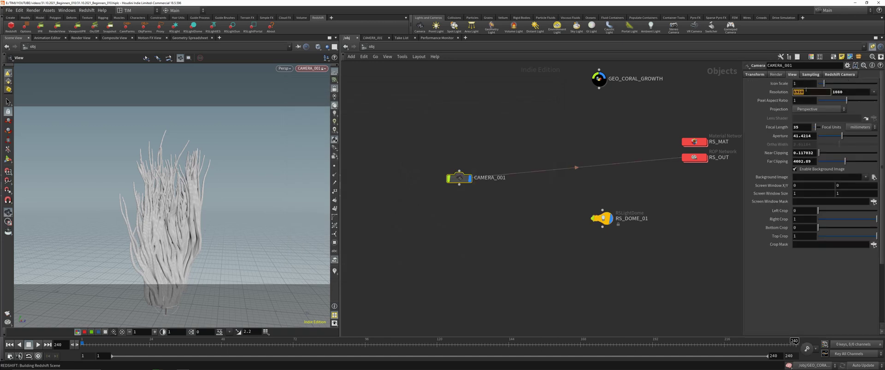
pyautogui.write('1080')
pyautogui.press('Tab')
pyautogui.write('1')
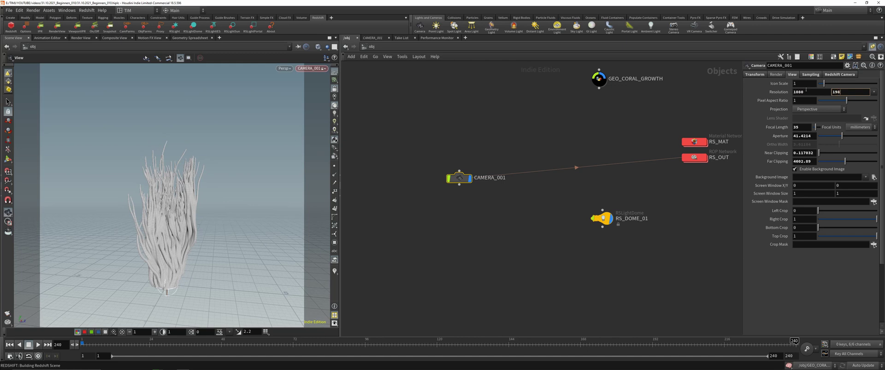
pyautogui.write('920')
pyautogui.press('Return')
# Set the focal length of CAMERA_001 to 85 mm and reframe the coral within the portrait frame
pyautogui.doubleClick(800, 127)
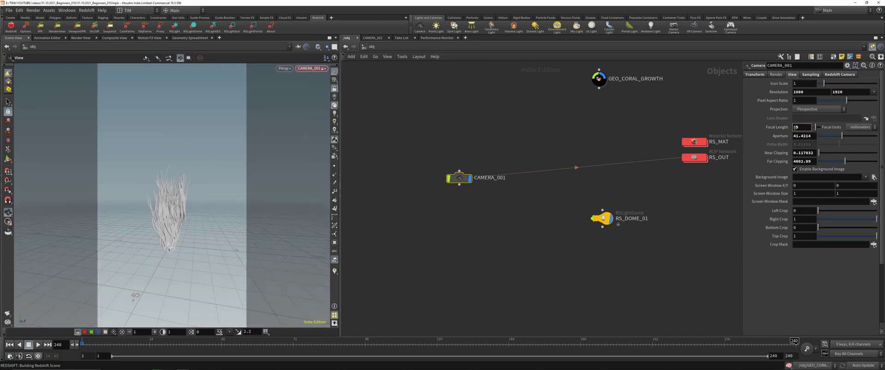
pyautogui.write('85')
pyautogui.press('Return')
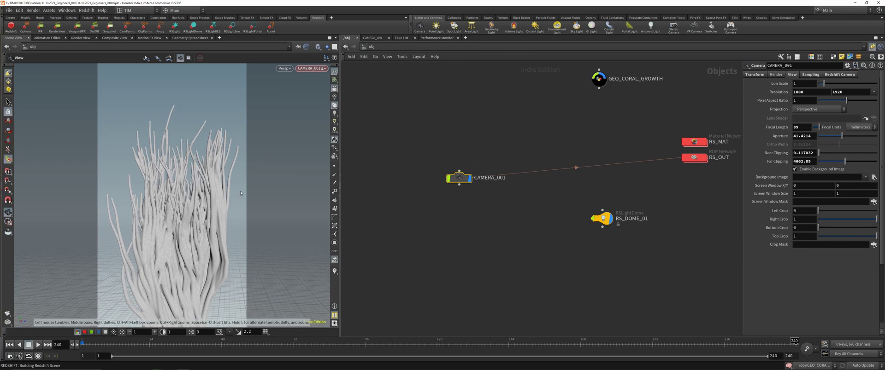
pyautogui.press('Return')
pyautogui.moveTo(164, 204)
pyautogui.mouseDown()
pyautogui.moveTo(178, 194)
pyautogui.moveTo(169, 232)
pyautogui.moveTo(173, 207)
pyautogui.mouseUp()
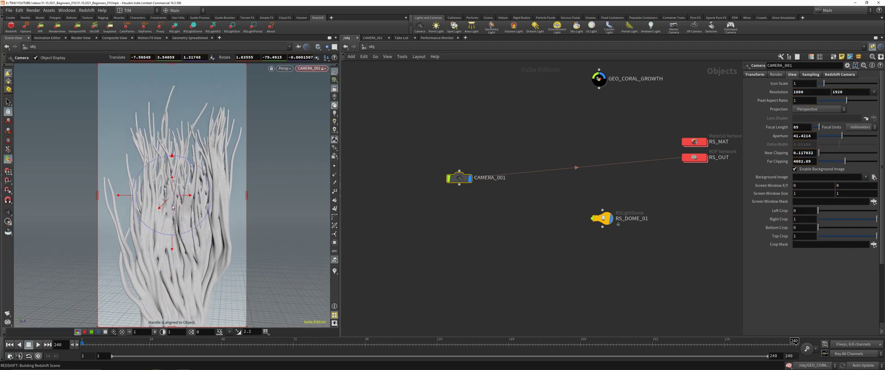
# Save the scene and start a new Redshift IPR render in a tall Render View window
pyautogui.hotkey('ctrl', 's')
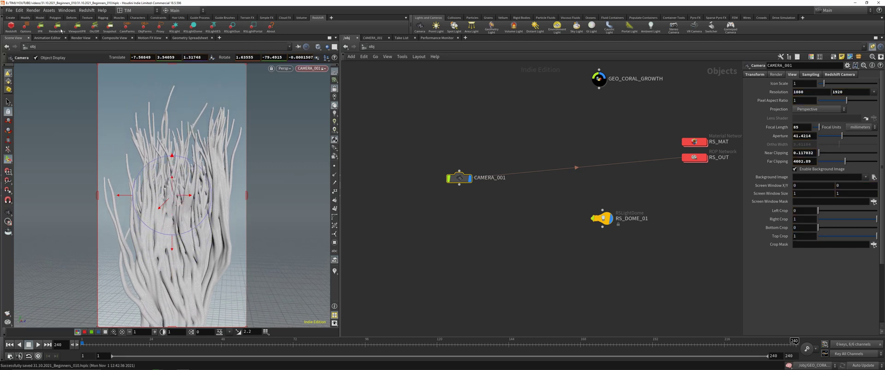
pyautogui.click(61, 31)
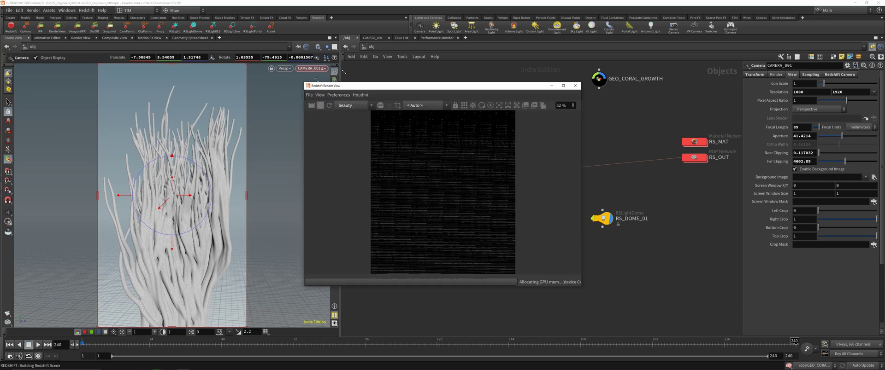
pyautogui.moveTo(305, 86); pyautogui.dragTo(401, 42)
pyautogui.moveTo(478, 48); pyautogui.dragTo(325, 39)
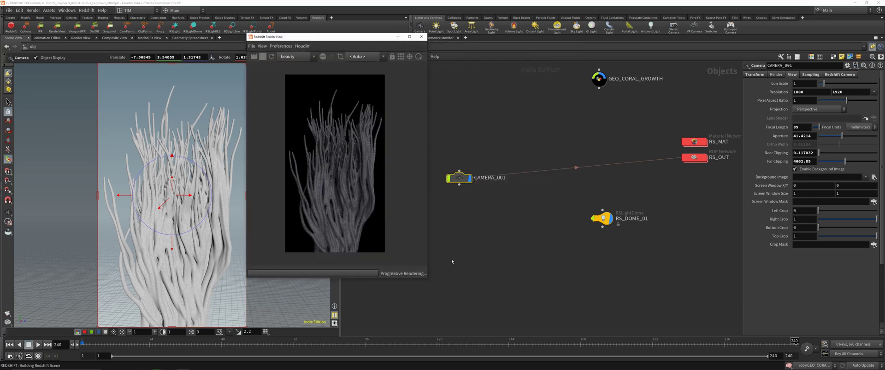
pyautogui.moveTo(427, 279); pyautogui.dragTo(451, 334)
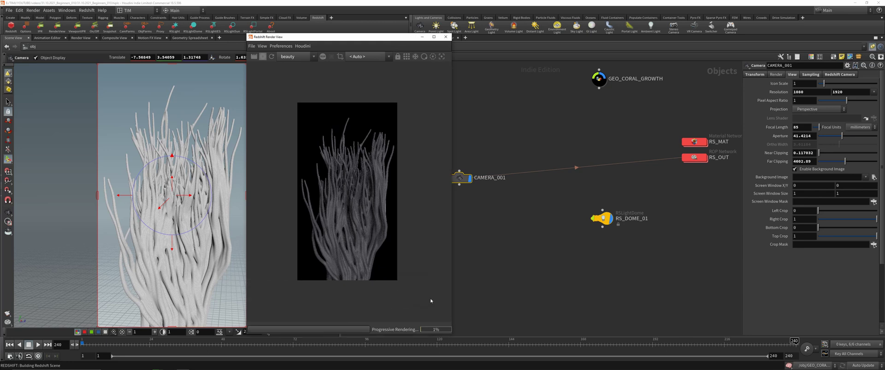
# Set the Render View's color management display to Display-P3 with the ACES 1.0 SDR-video view
pyautogui.click(449, 57)
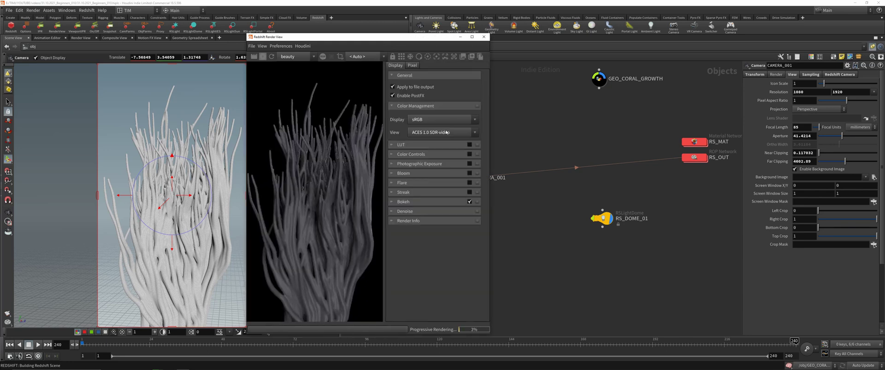
pyautogui.click(436, 119)
pyautogui.click(436, 138)
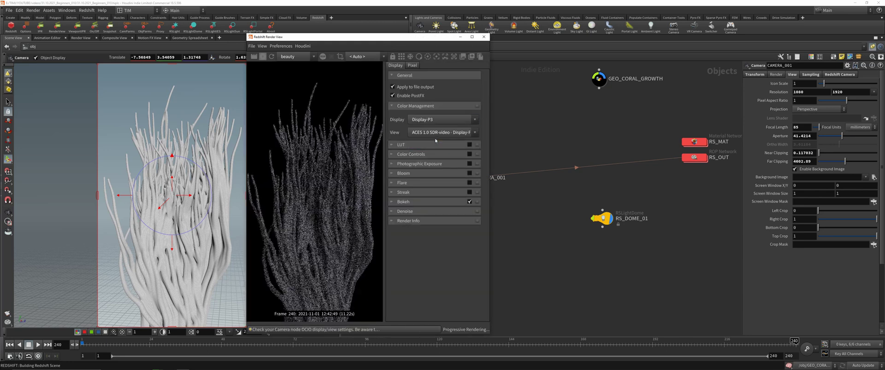
pyautogui.click(436, 132)
pyautogui.click(437, 140)
pyautogui.click(397, 146)
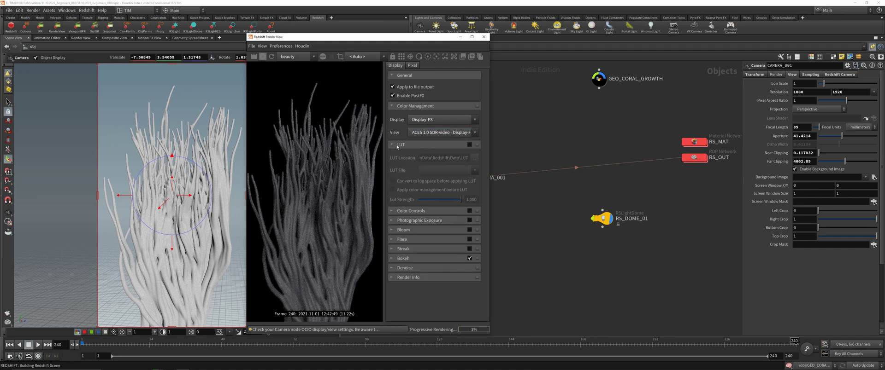
pyautogui.click(397, 146)
# Clear the Render View's log notice, then hide its display settings and enlarge the window around the full portrait render
pyautogui.click(262, 47)
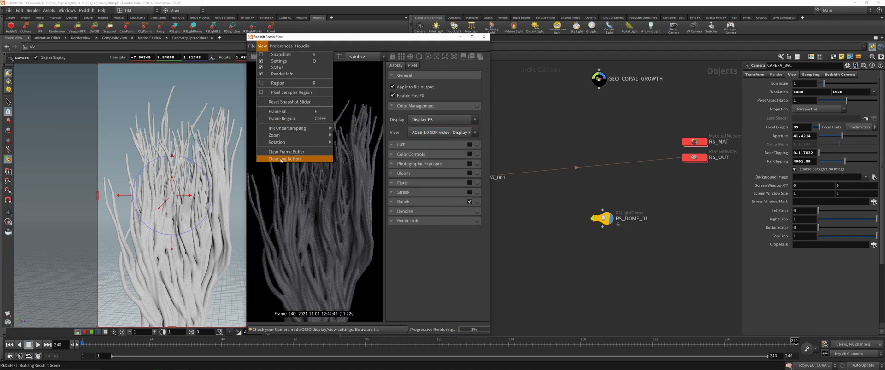
pyautogui.click(295, 159)
pyautogui.scroll(-1, 313, 176)
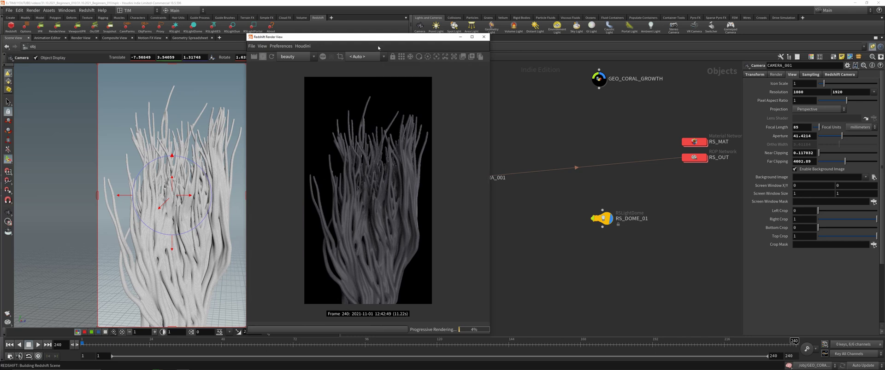
pyautogui.moveTo(378, 38); pyautogui.dragTo(375, 15)
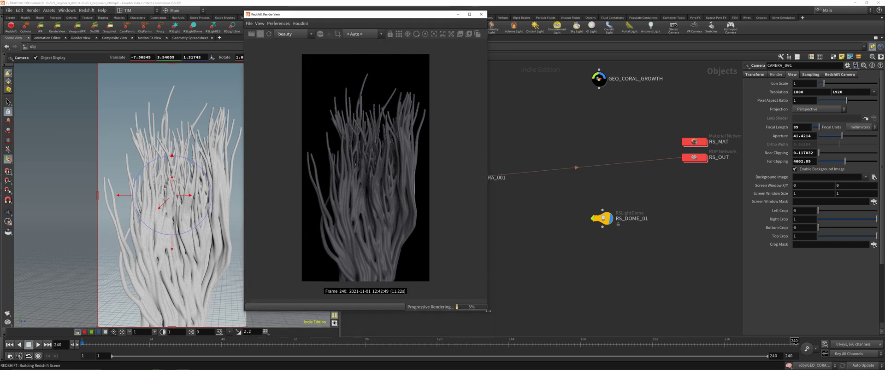
pyautogui.moveTo(487, 311); pyautogui.dragTo(481, 339)
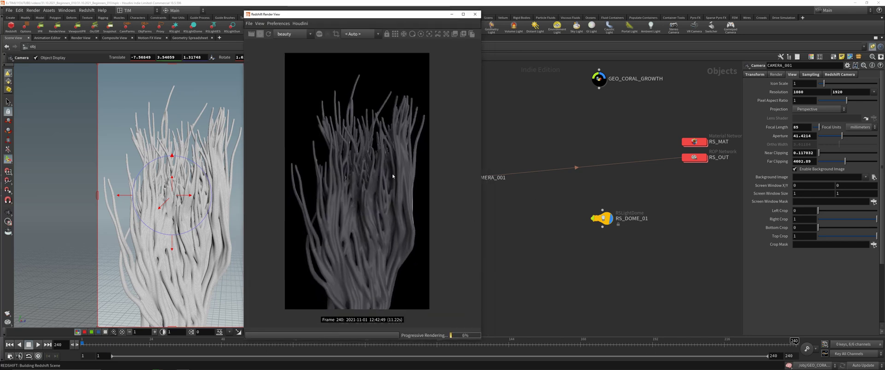
# Set the CoC radius of the CAMERA_001 depth of field to 0.1
pyautogui.moveTo(552, 184); pyautogui.dragTo(611, 179, button='middle')
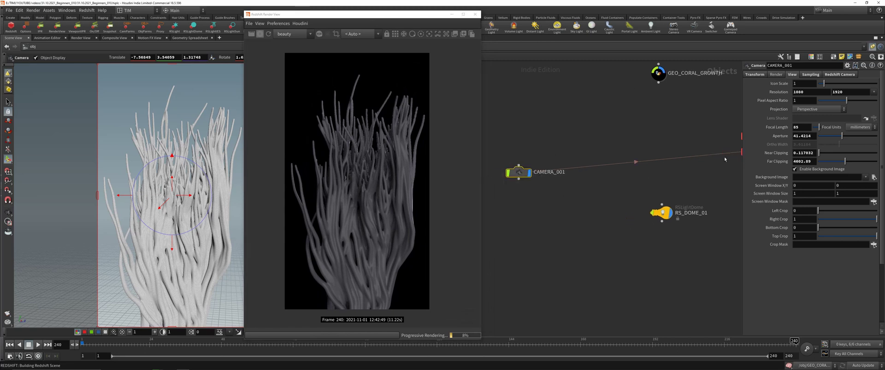
pyautogui.click(839, 74)
pyautogui.click(806, 137)
pyautogui.press('BackSpace')
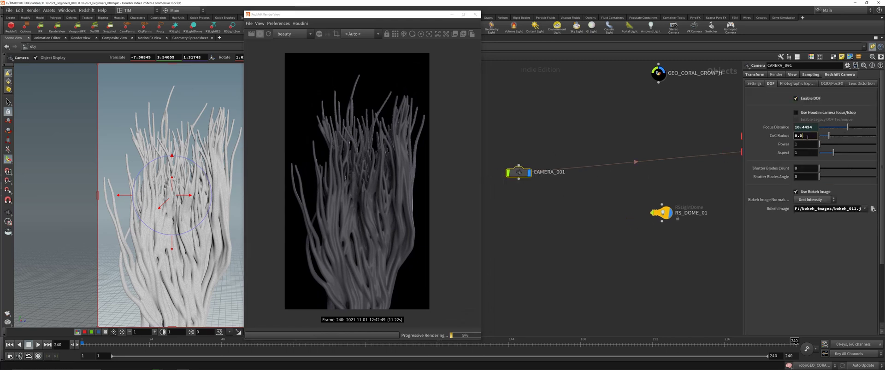
pyautogui.write('1')
pyautogui.press('Return')
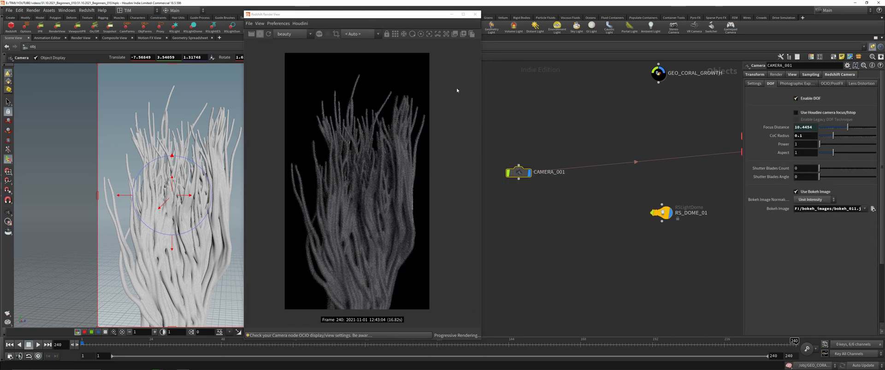
# Set the camera's focus distance by picking a strand in the middle of the rendered coral
pyautogui.click(429, 34)
pyautogui.scroll(2, 374, 184)
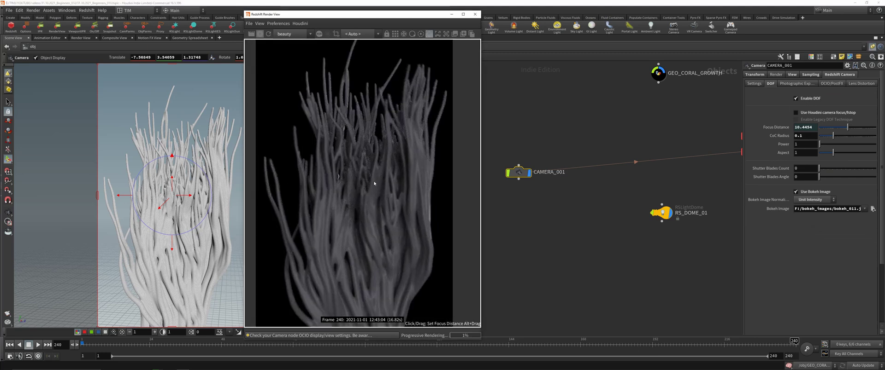
pyautogui.click(369, 215)
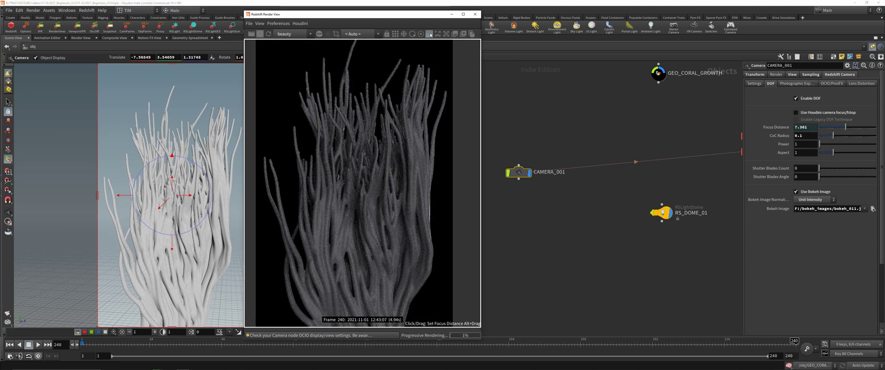
pyautogui.scroll(-2, 365, 178)
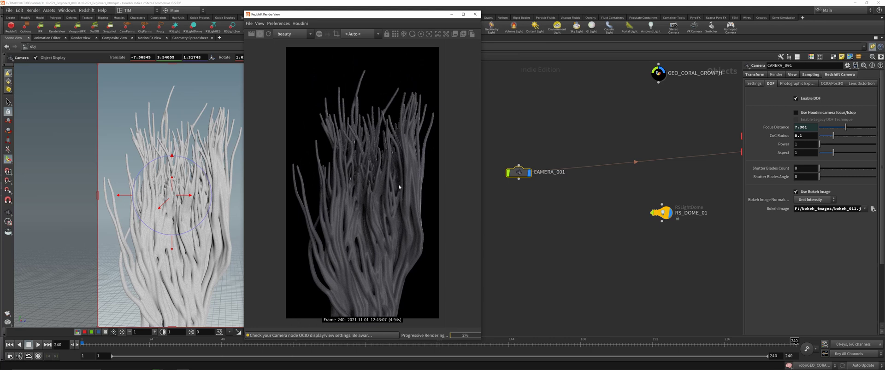
# Enter the RS_MAT material network and set Material1's diffuse color to white
pyautogui.moveTo(645, 173); pyautogui.dragTo(588, 182, button='middle')
pyautogui.doubleClick(696, 147)
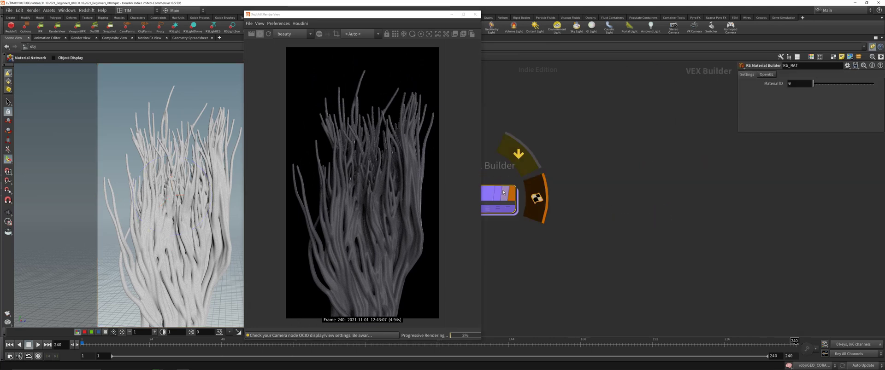
pyautogui.moveTo(503, 192); pyautogui.dragTo(585, 191, button='middle')
pyautogui.doubleClick(585, 192)
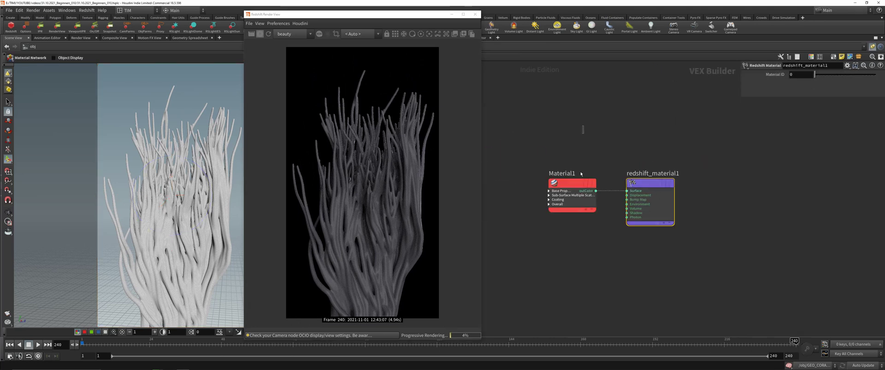
pyautogui.click(572, 184)
pyautogui.rightClick(763, 99)
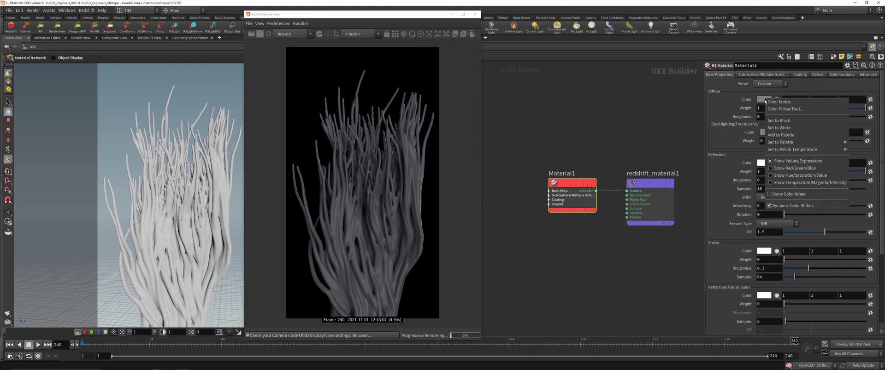
pyautogui.click(777, 128)
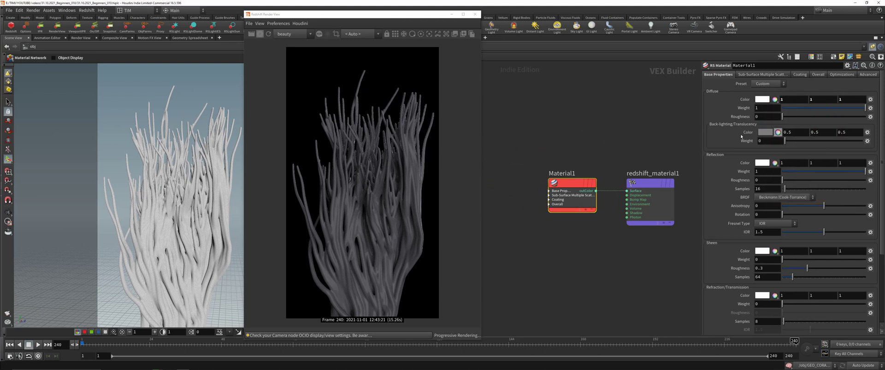
# Add an RS Curvature node below Material1 in the material network
pyautogui.scroll(-1, 564, 256)
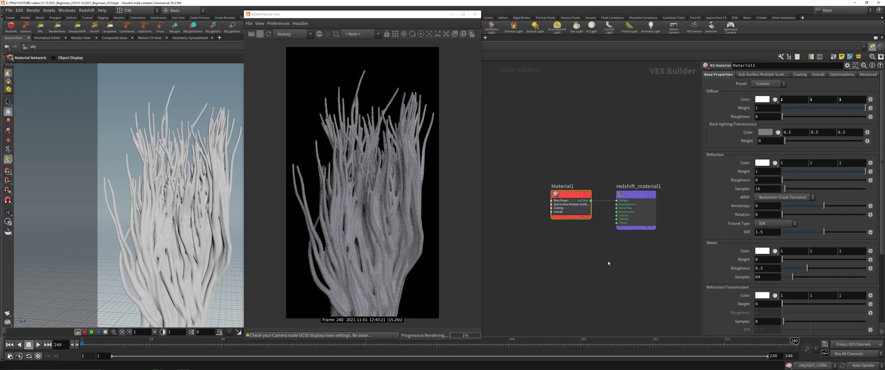
pyautogui.moveTo(588, 283); pyautogui.dragTo(580, 236, button='middle')
pyautogui.scroll(1, 576, 244)
pyautogui.press('Tab')
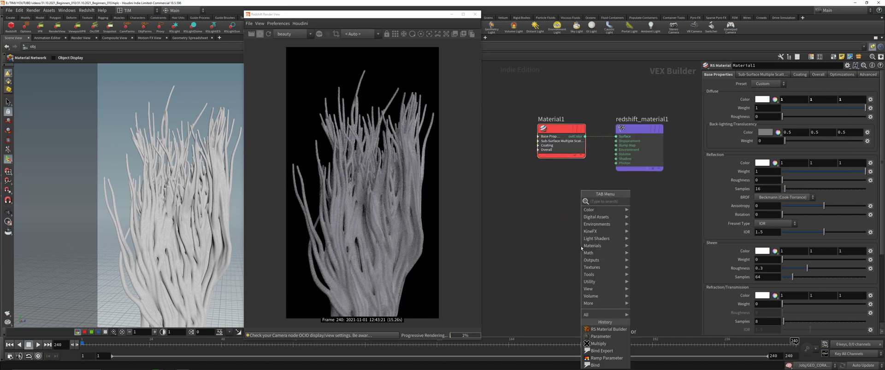
pyautogui.write('cur')
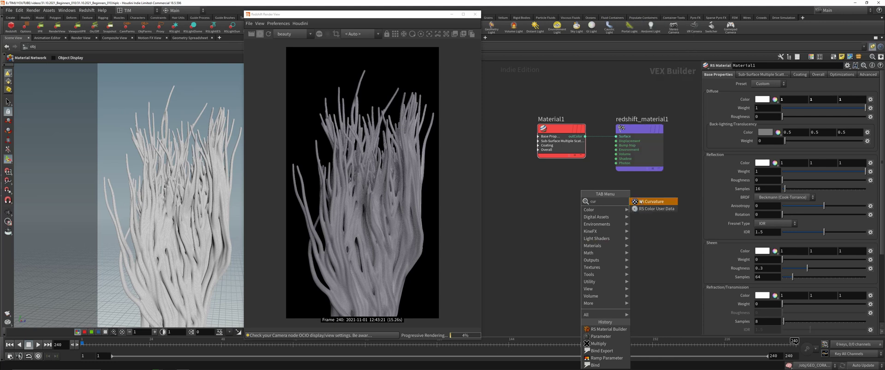
pyautogui.click(640, 202)
pyautogui.click(583, 222)
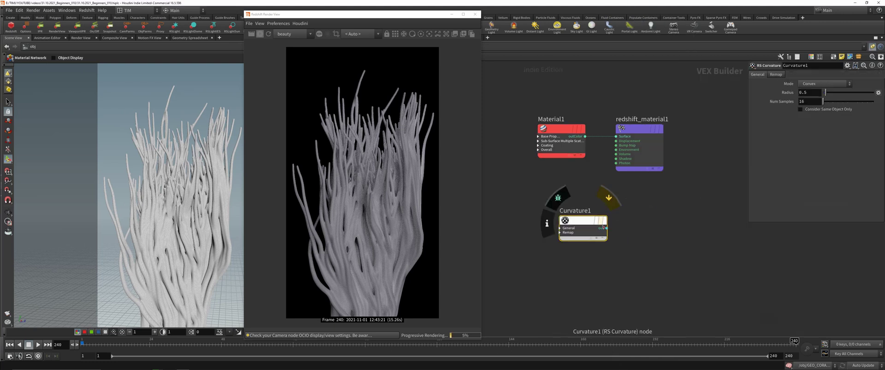
# Connect the Curvature output to redshift_material1's Surface input and switch the network wiring style to rounded
pyautogui.click(606, 228)
pyautogui.click(615, 137)
pyautogui.moveTo(651, 141); pyautogui.dragTo(691, 141)
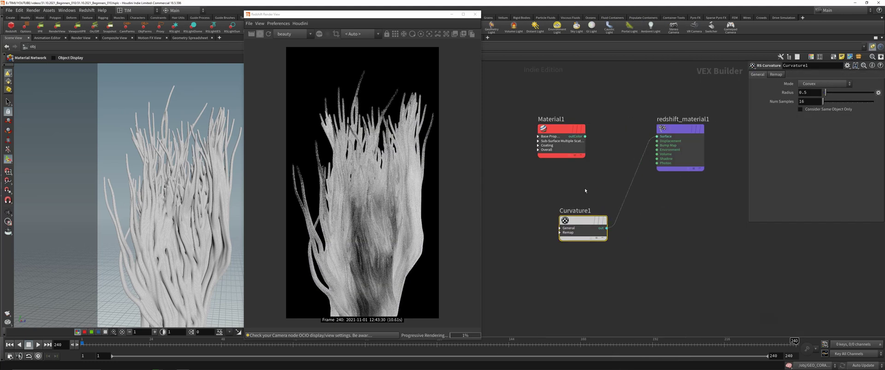
pyautogui.hotkey('shift', 's')
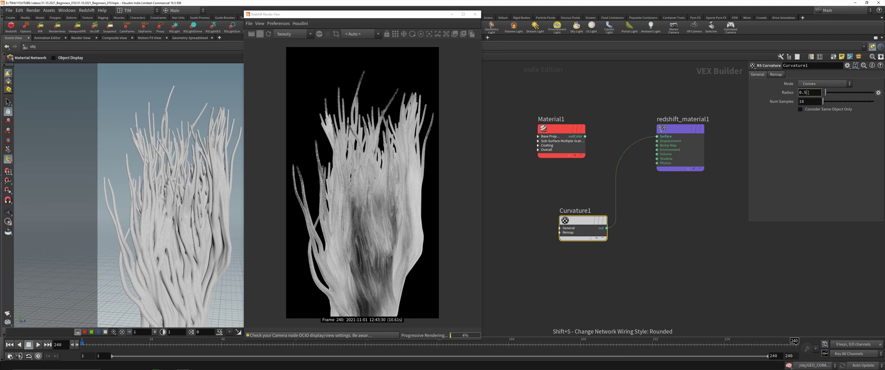
# Set the Curvature node to Concave mode with a radius of 0.1 and 64 samples
pyautogui.press('BackSpace')
pyautogui.write('1')
pyautogui.press('Return')
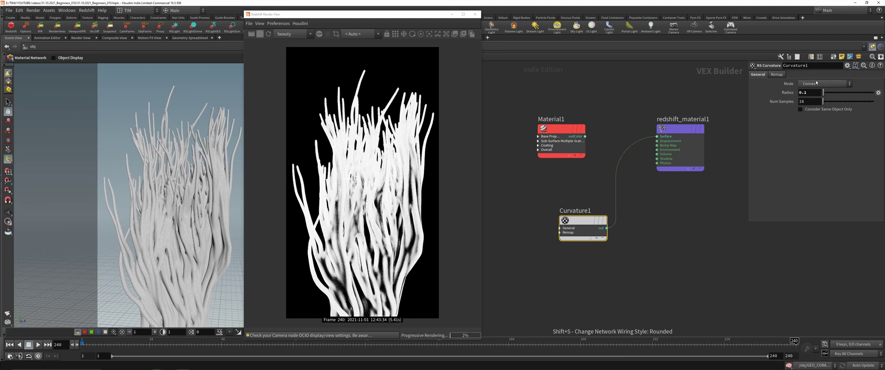
pyautogui.click(816, 83)
pyautogui.click(813, 114)
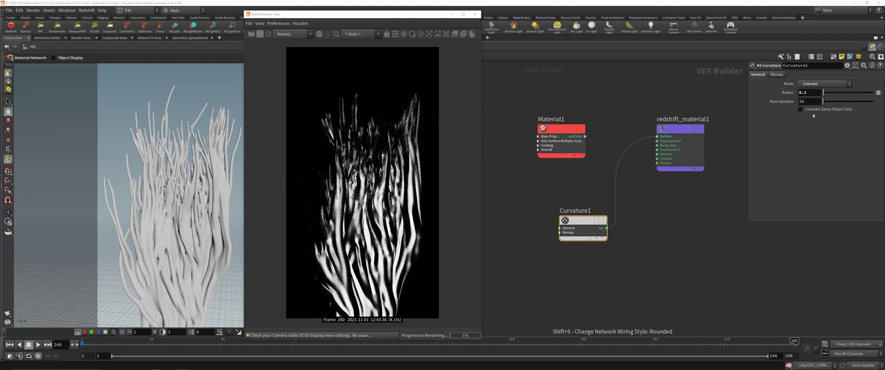
pyautogui.moveTo(583, 221); pyautogui.dragTo(561, 223)
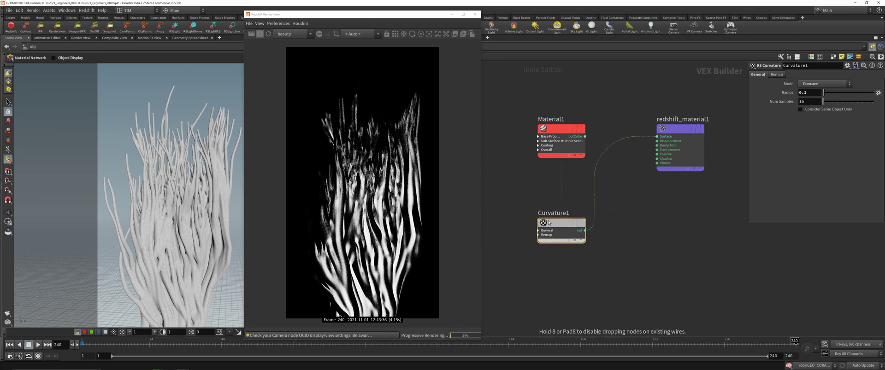
pyautogui.click(810, 100)
pyautogui.write('64')
pyautogui.press('Return')
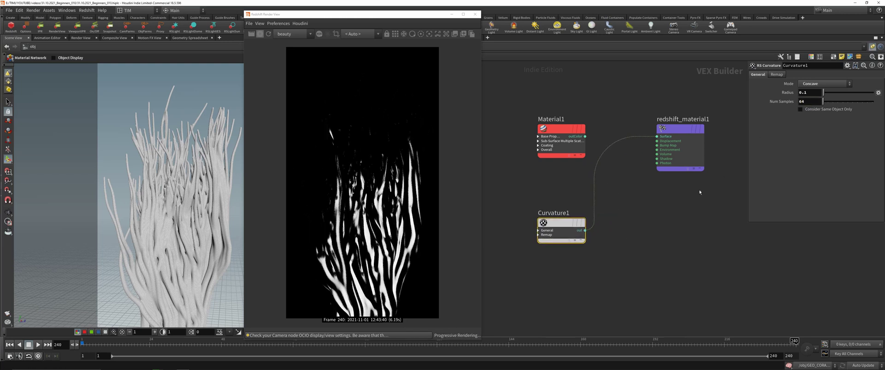
pyautogui.press('Tab')
pyautogui.write('ra')
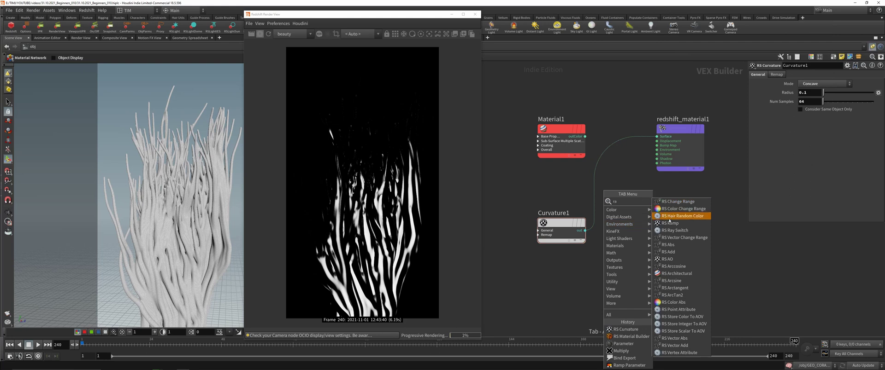
pyautogui.click(504, 228)
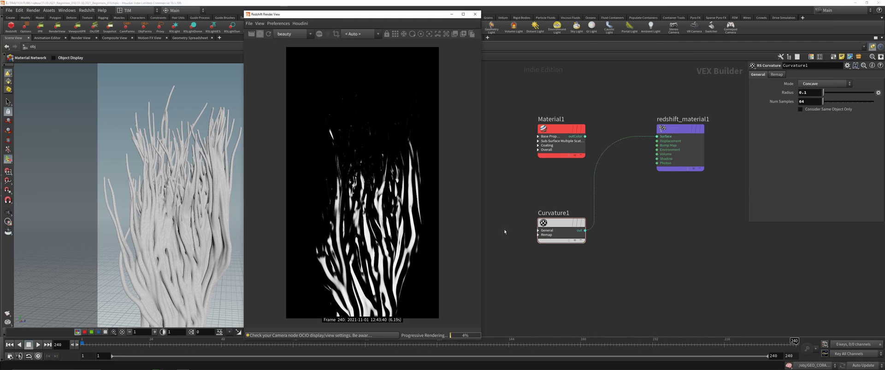
# Add an RS Material Blender node and connect its output to the Surface input of redshift_material1
pyautogui.moveTo(560, 224); pyautogui.dragTo(531, 230)
pyautogui.press('Tab')
pyautogui.write('mater')
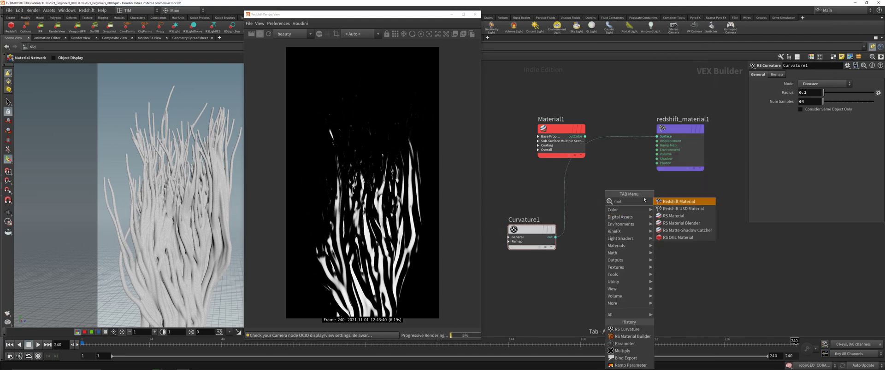
pyautogui.click(672, 225)
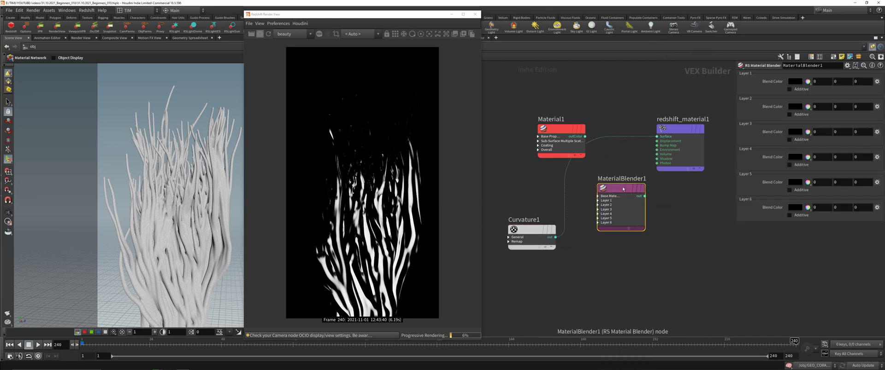
pyautogui.click(635, 203)
pyautogui.moveTo(649, 202); pyautogui.dragTo(686, 136)
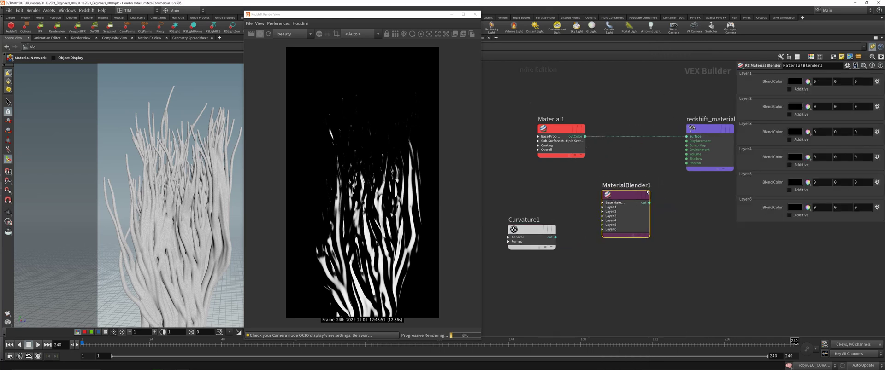
# Connect Material1 to the Material Blender's base color and the Curvature output to Layer 1's blend color
pyautogui.click(584, 137)
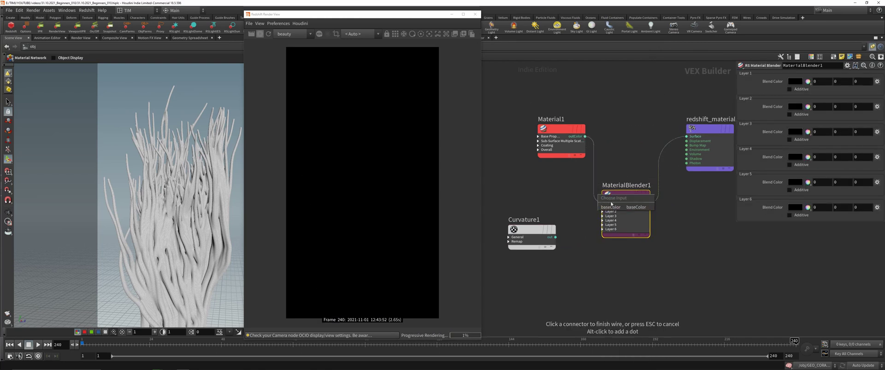
pyautogui.click(602, 202)
pyautogui.click(603, 207)
pyautogui.moveTo(523, 238); pyautogui.dragTo(516, 260)
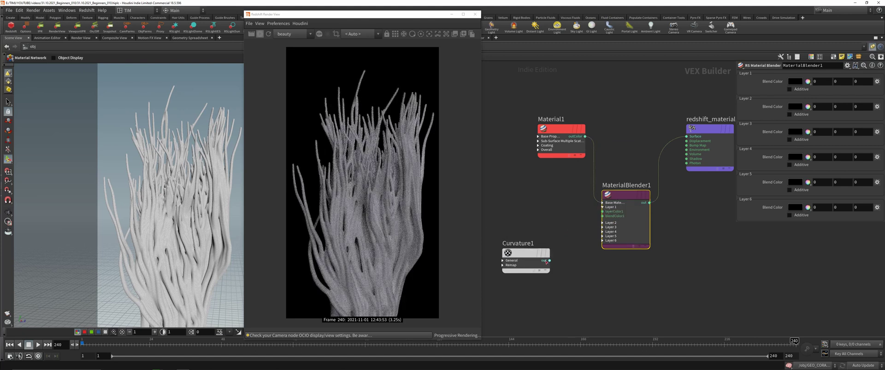
pyautogui.click(549, 261)
pyautogui.click(602, 216)
# Duplicate Material1 and connect the copy to the Material Blender's Layer 1 layer color
pyautogui.keyDown('alt'); pyautogui.moveTo(562, 130); pyautogui.dragTo(509, 196); pyautogui.keyUp('alt')
pyautogui.click(532, 203)
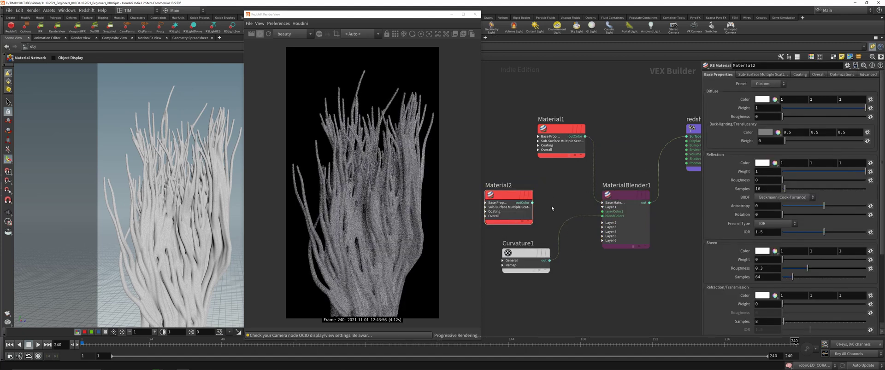
pyautogui.click(602, 211)
# Apply the Copper preset to Material2 and adjust its reflection roughness
pyautogui.click(763, 84)
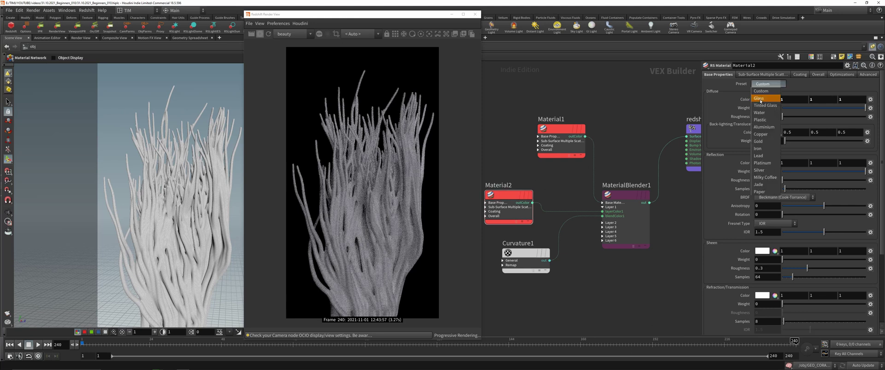
pyautogui.click(768, 134)
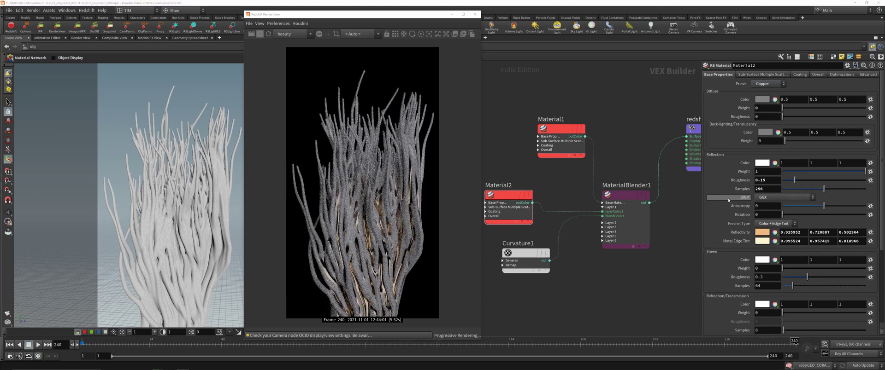
pyautogui.click(766, 180)
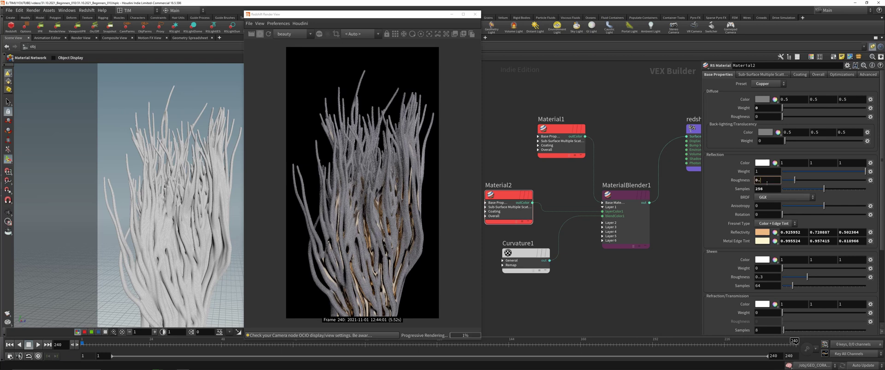
pyautogui.press('Return')
# Set Material1's reflection roughness to 0.25
pyautogui.click(561, 129)
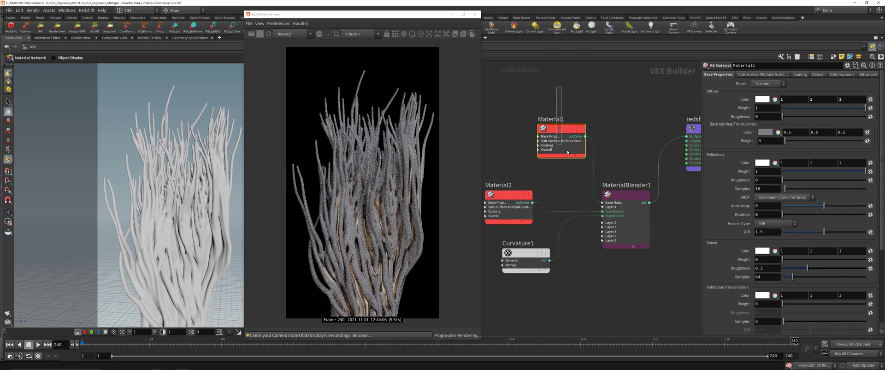
pyautogui.click(761, 180)
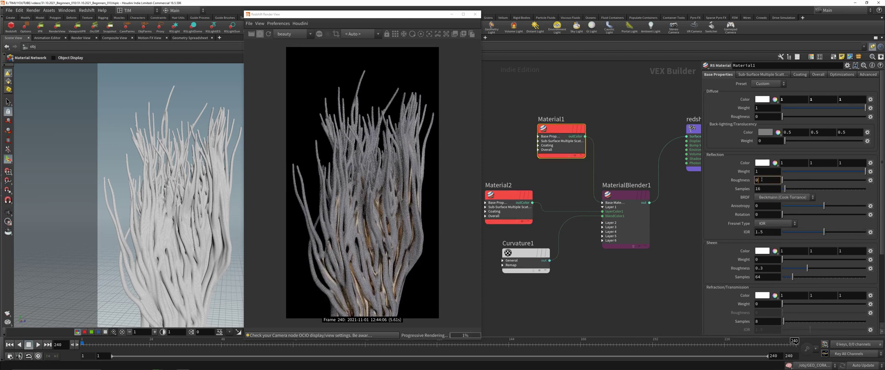
pyautogui.write('0.25')
pyautogui.press('Return')
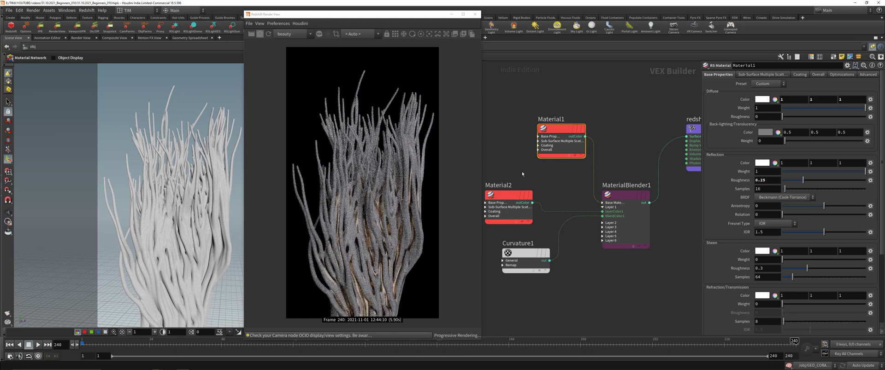
# Change Material1's diffuse color to light purple (0.771, 0.542, 1) and save the scene
pyautogui.click(775, 100)
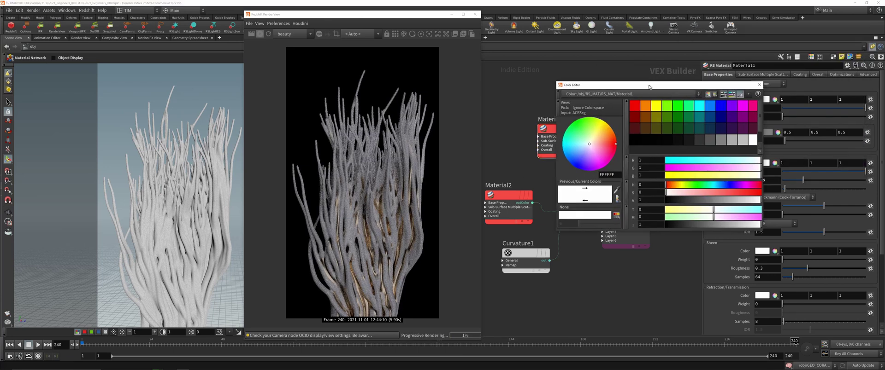
pyautogui.click(734, 107)
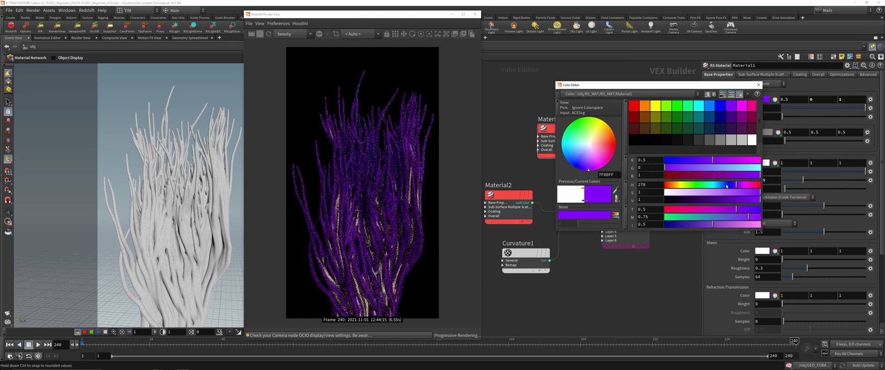
pyautogui.click(708, 196)
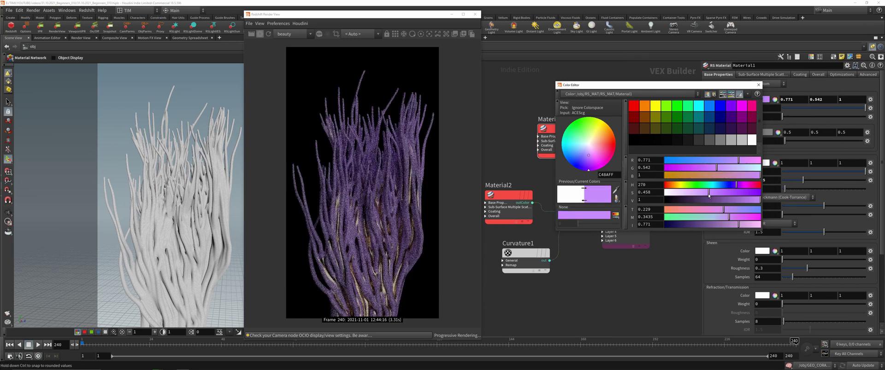
pyautogui.click(757, 86)
pyautogui.hotkey('ctrl', 's')
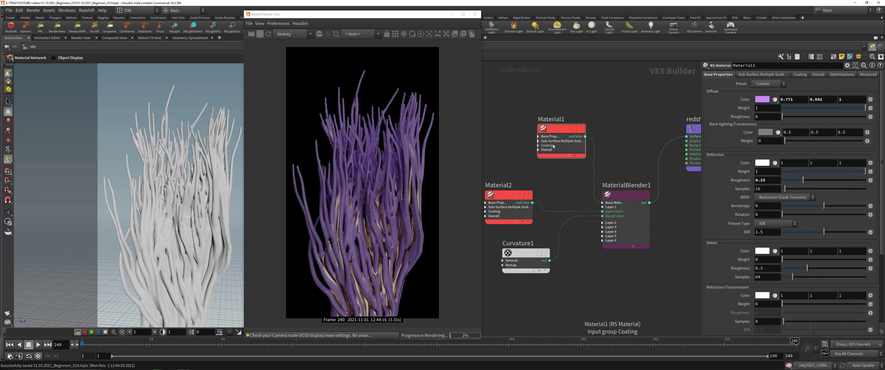
# Expand the Material Blender's base material input and reroute Material1's wire toward the Layer 1 inputs
pyautogui.moveTo(489, 235); pyautogui.dragTo(550, 275)
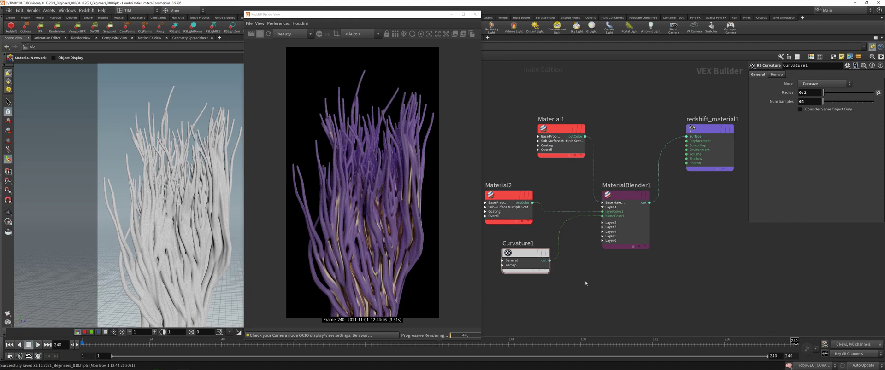
pyautogui.click(602, 203)
pyautogui.moveTo(600, 207); pyautogui.dragTo(601, 219)
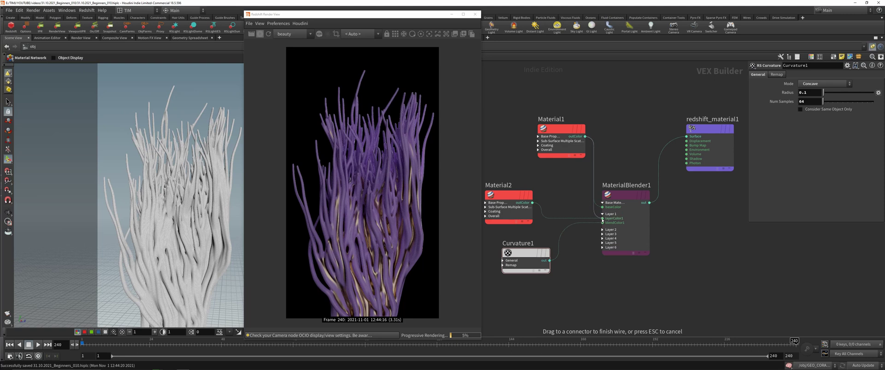